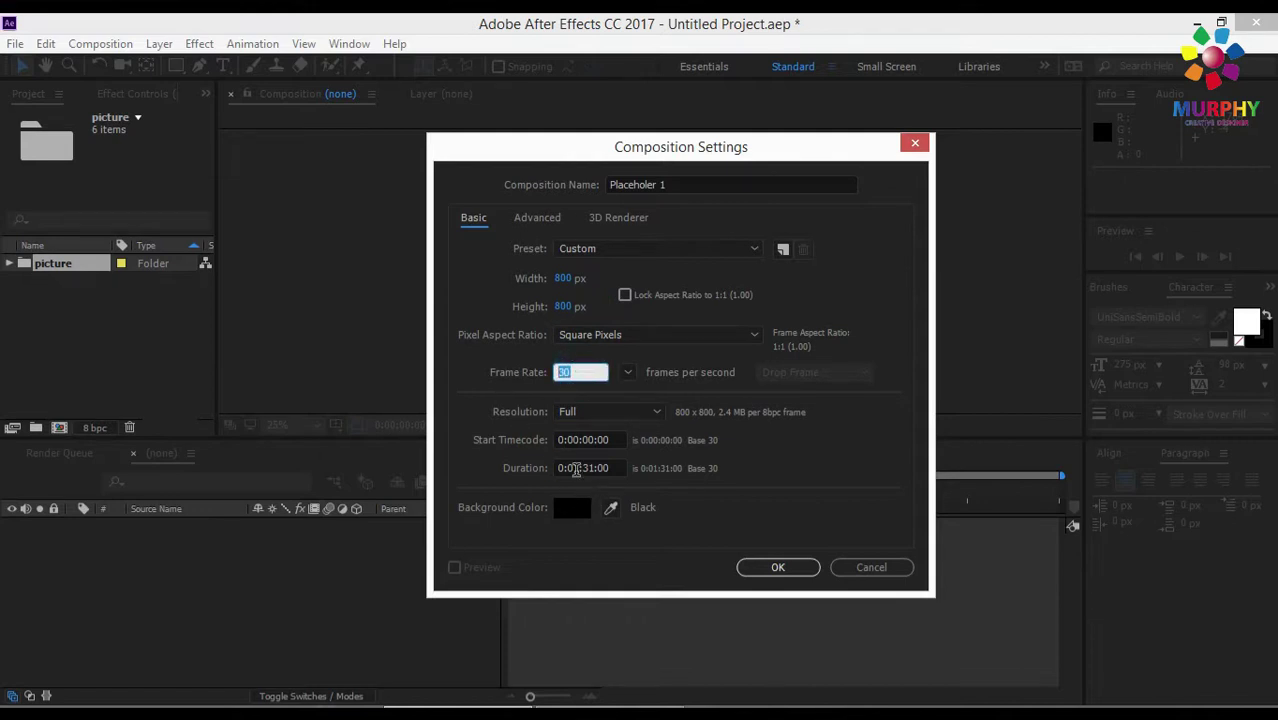
Create the Placeholer 1 composition and add 1.jpg, scaled to about 129% so it covers the whole frame
left_click(780, 568)
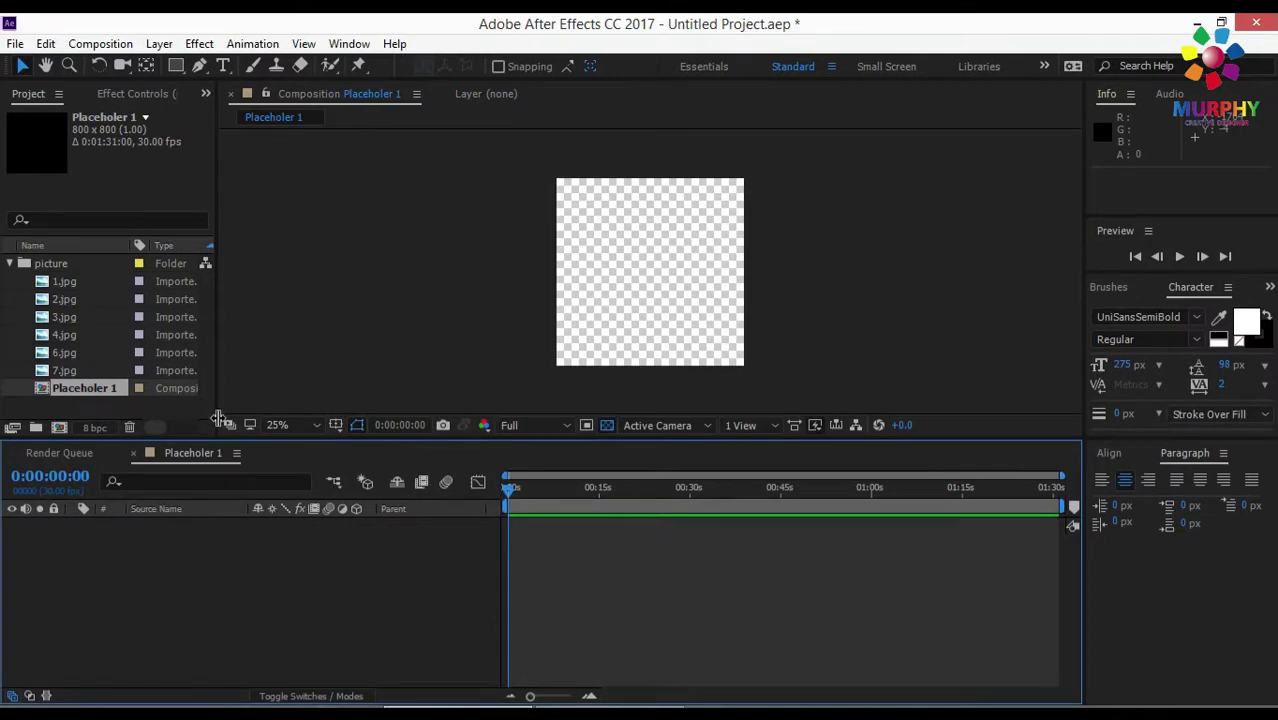
left_click(86, 371)
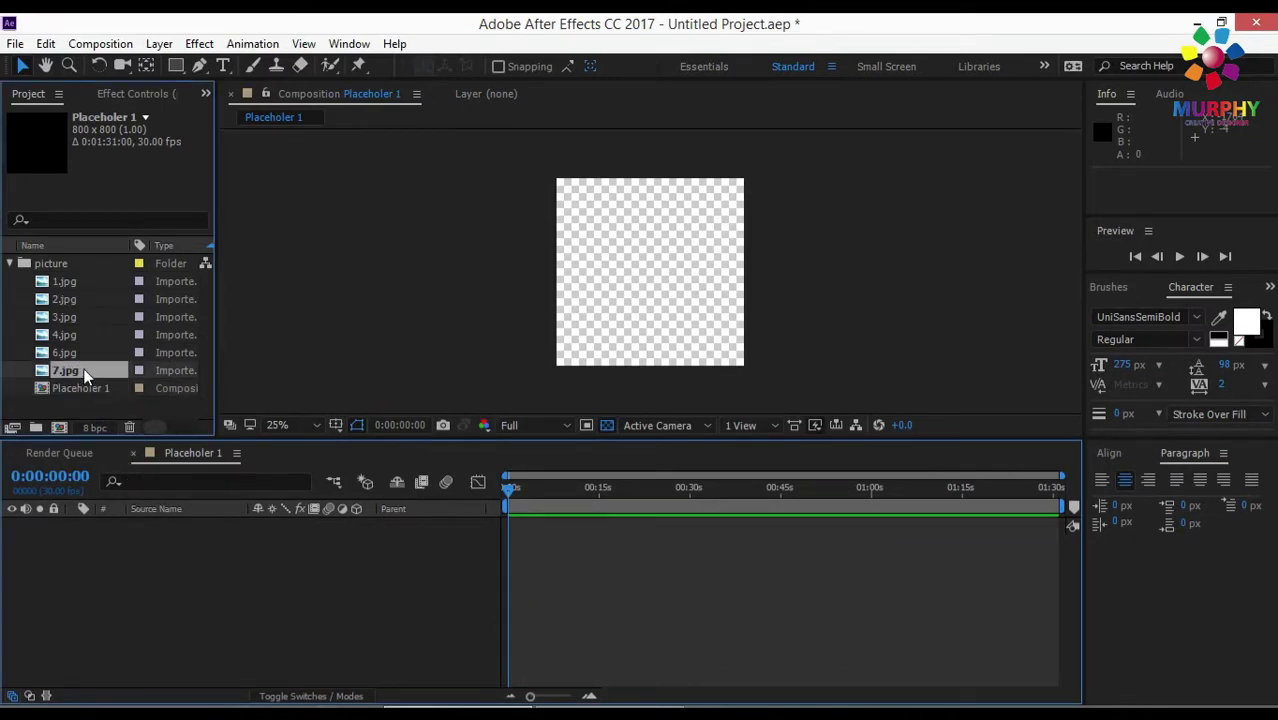
left_click(60, 282)
left_click_drag(60, 281, 177, 577)
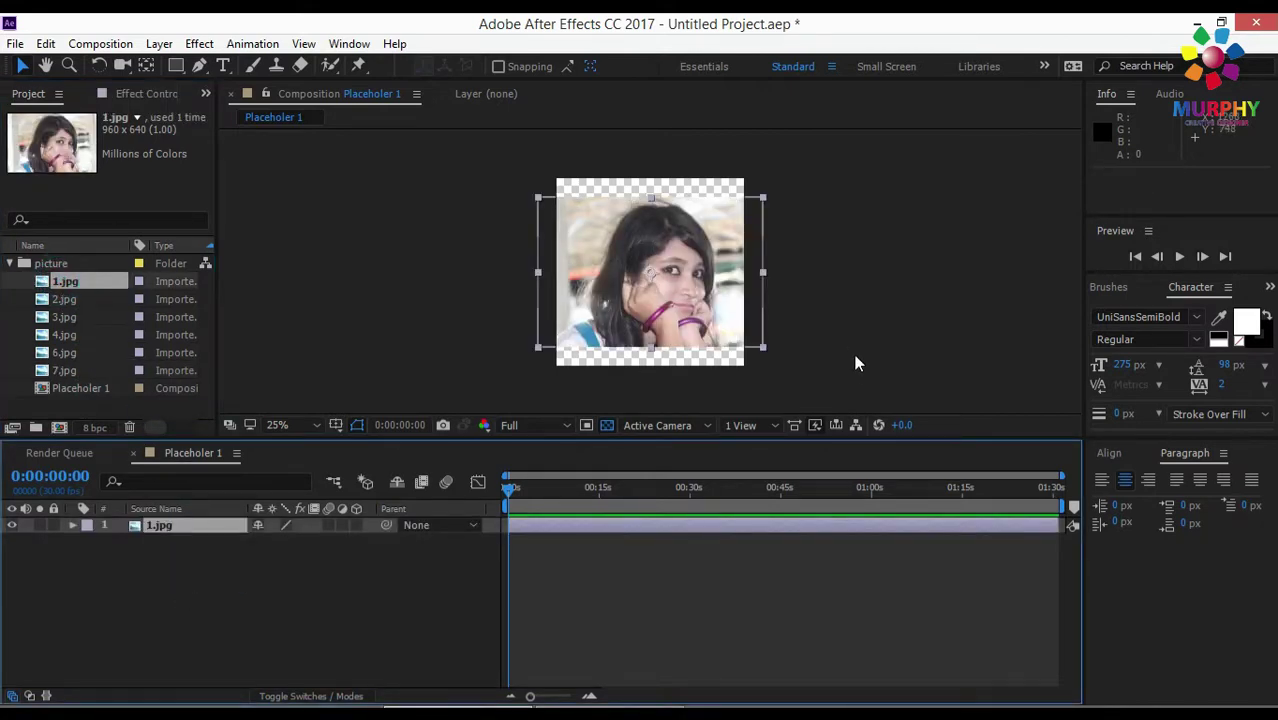
left_click_drag(766, 348, 798, 369)
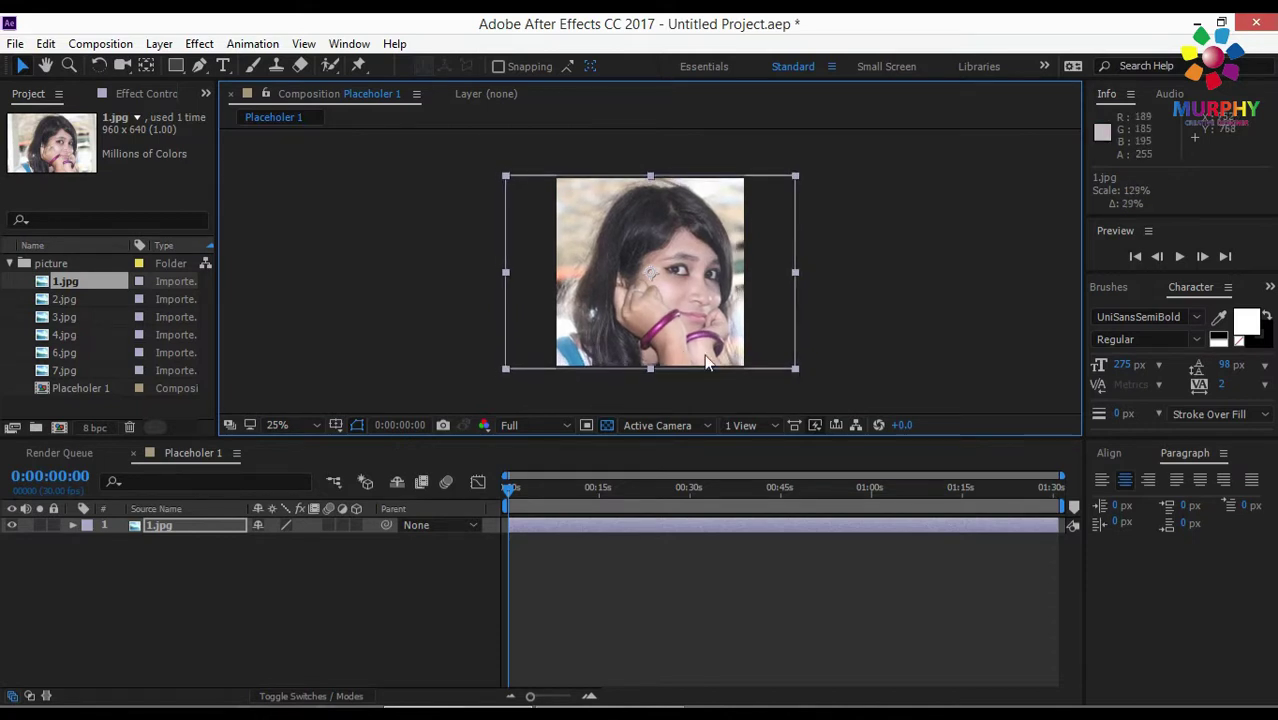
left_click(442, 307)
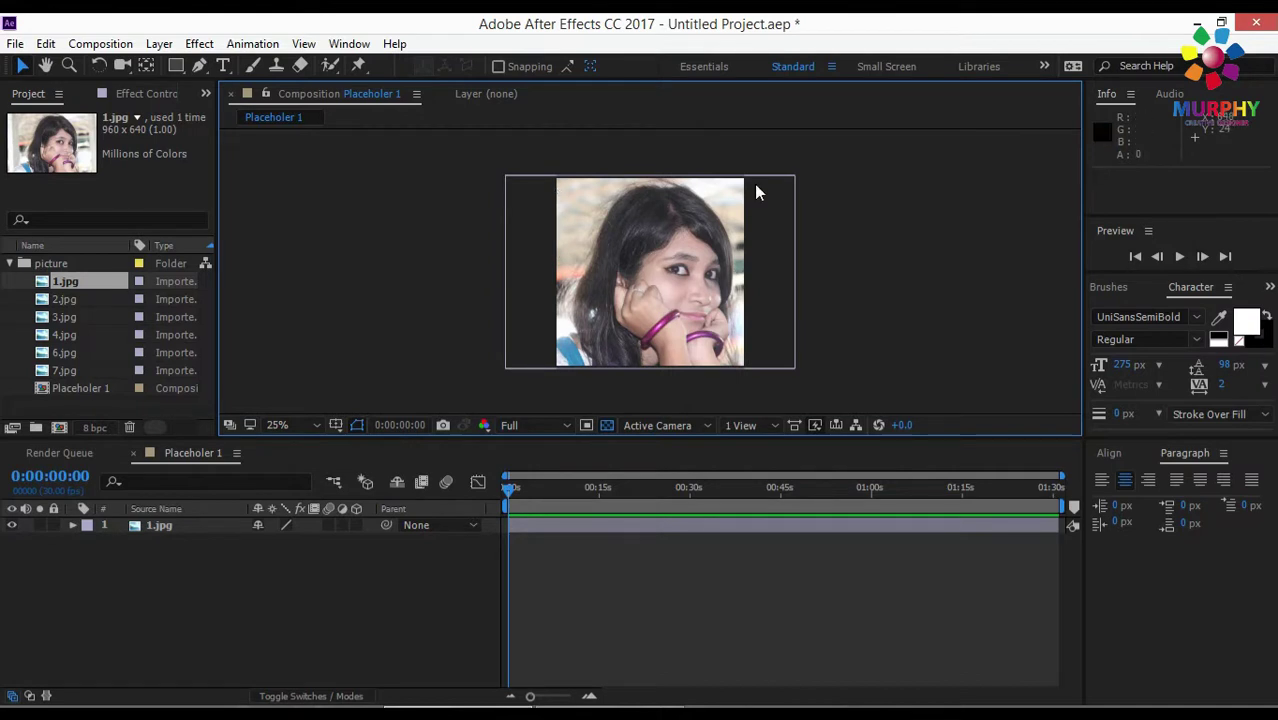
double_click(178, 67)
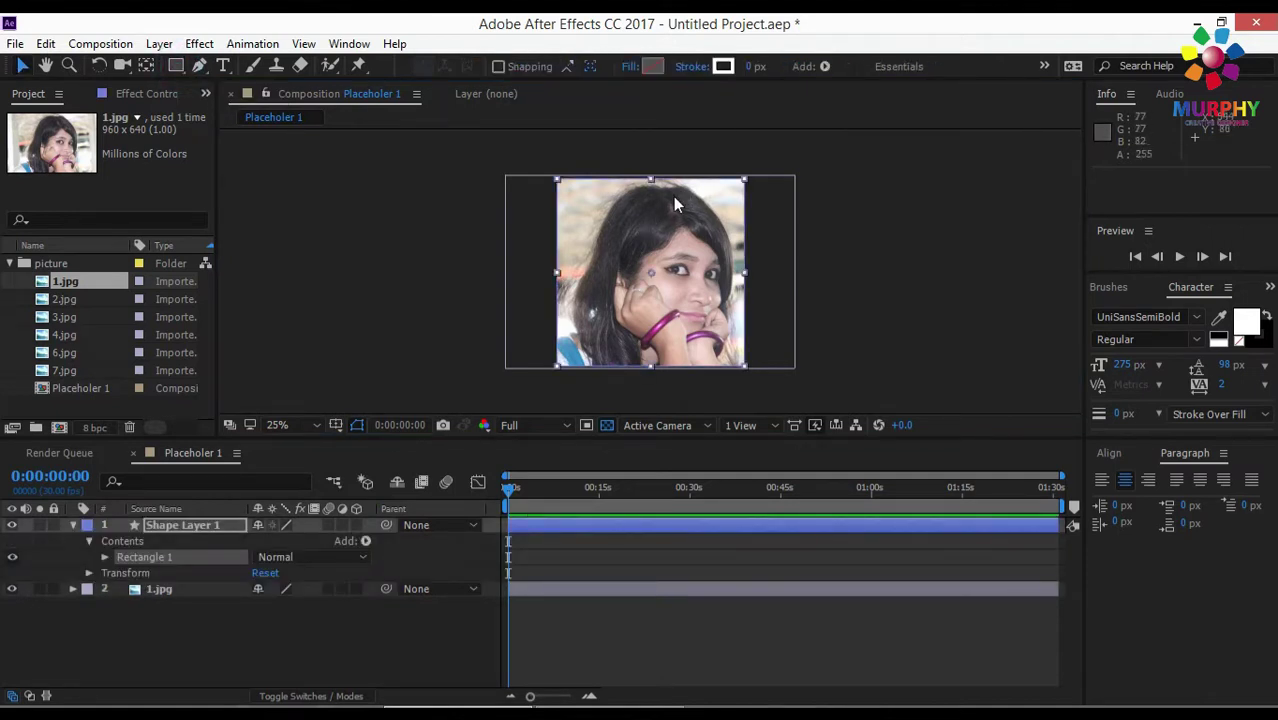
mouse_move(756, 76)
left_mouse_down()
mouse_move(821, 79)
mouse_move(785, 80)
left_mouse_up()
left_click(73, 525)
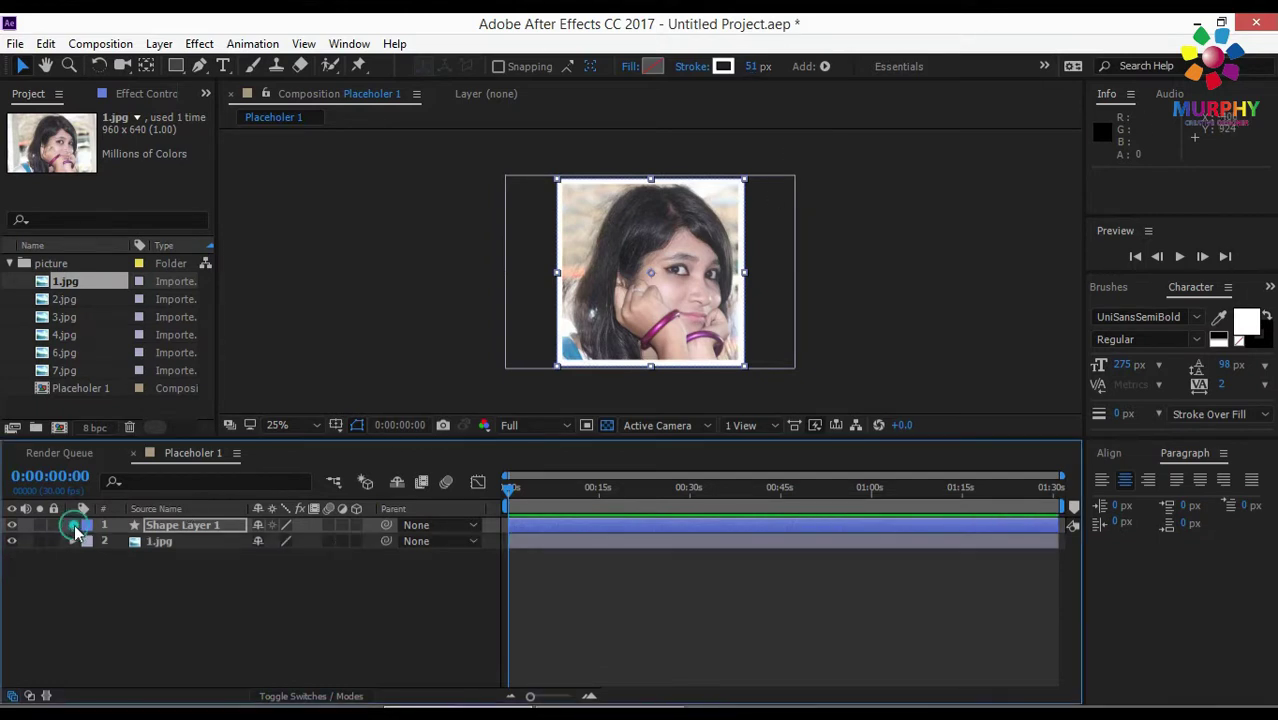
left_click(204, 580)
left_click(178, 527)
key("Delete")
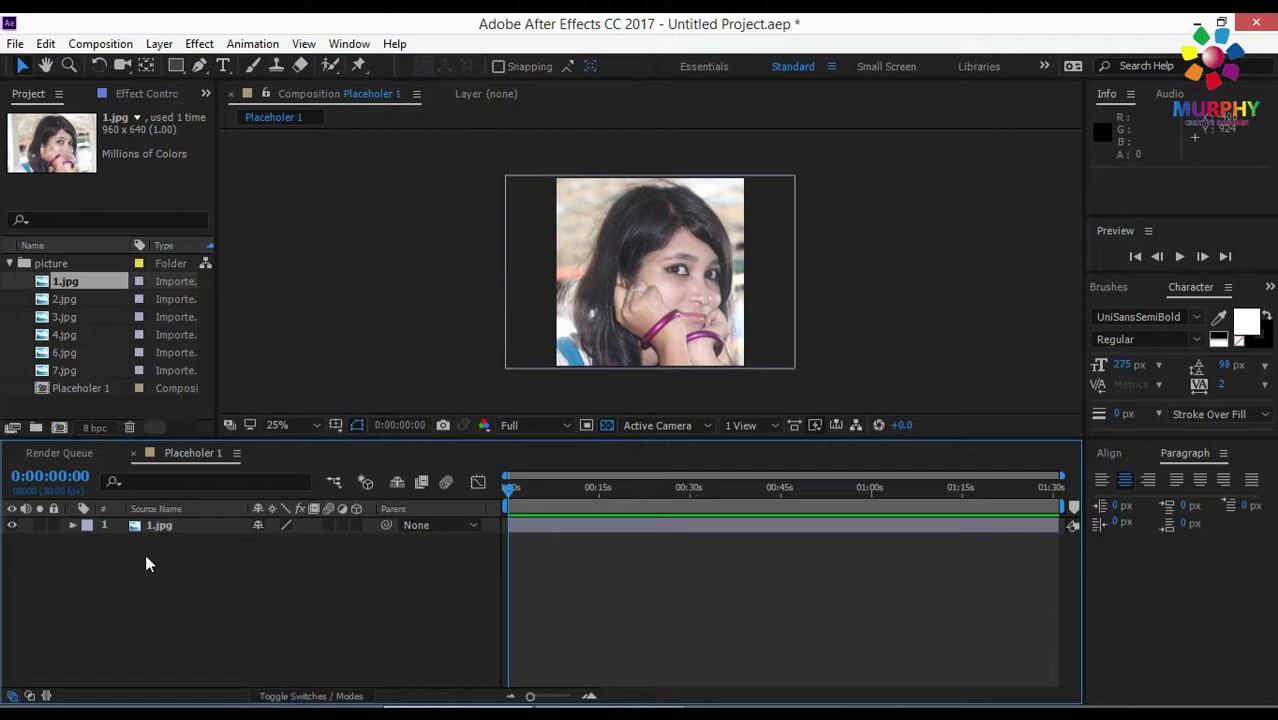
Create a new composition named Main with a width of 1920 px and a height of 1080 px
left_click(60, 427)
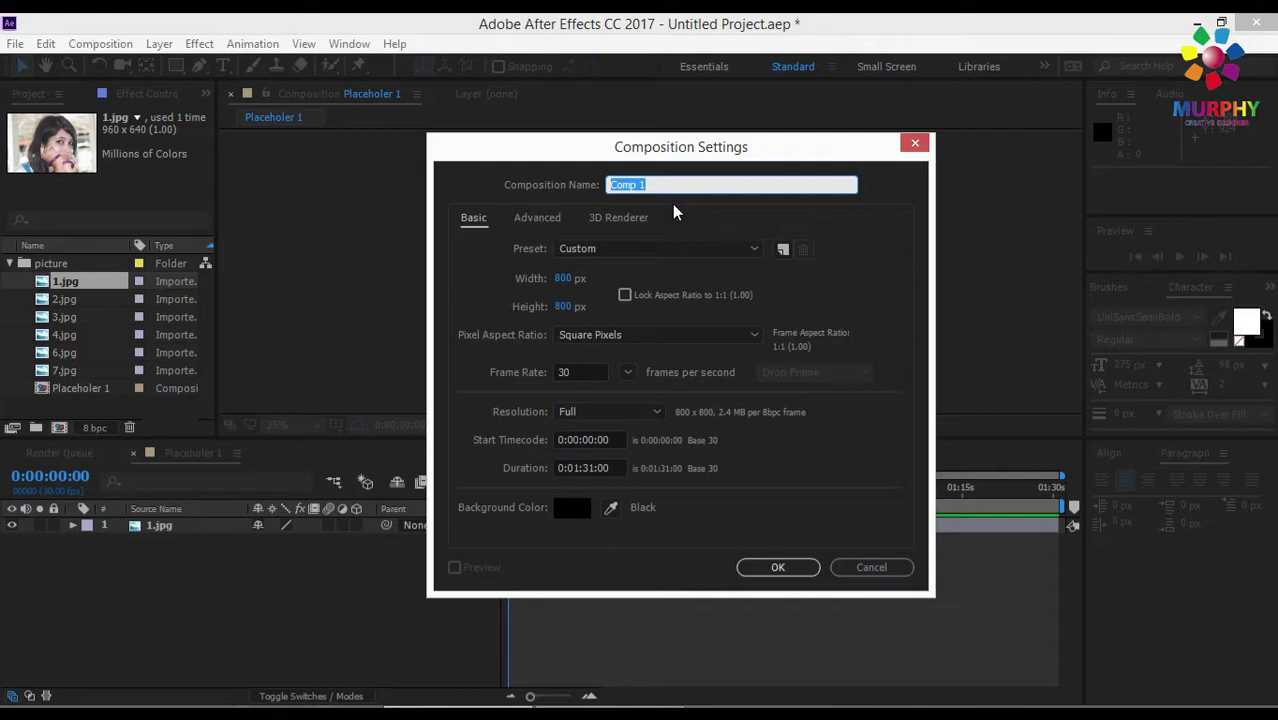
type("Main")
left_click(565, 278)
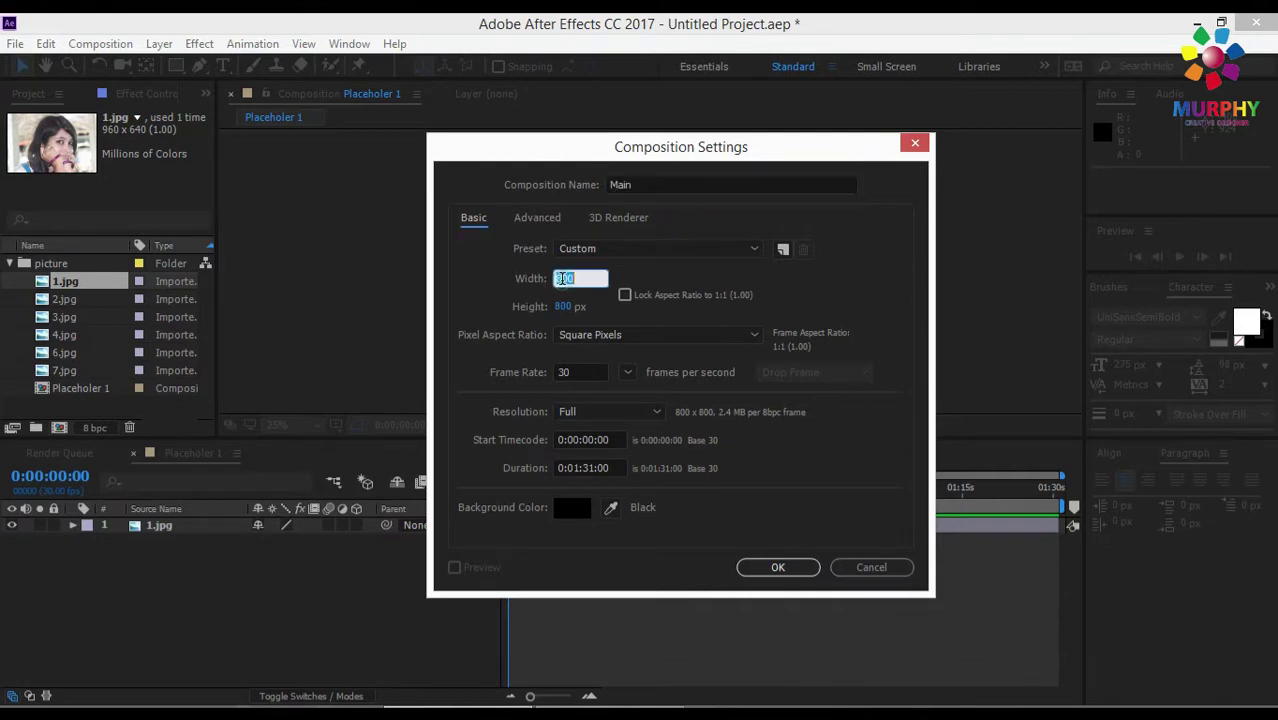
type("1920")
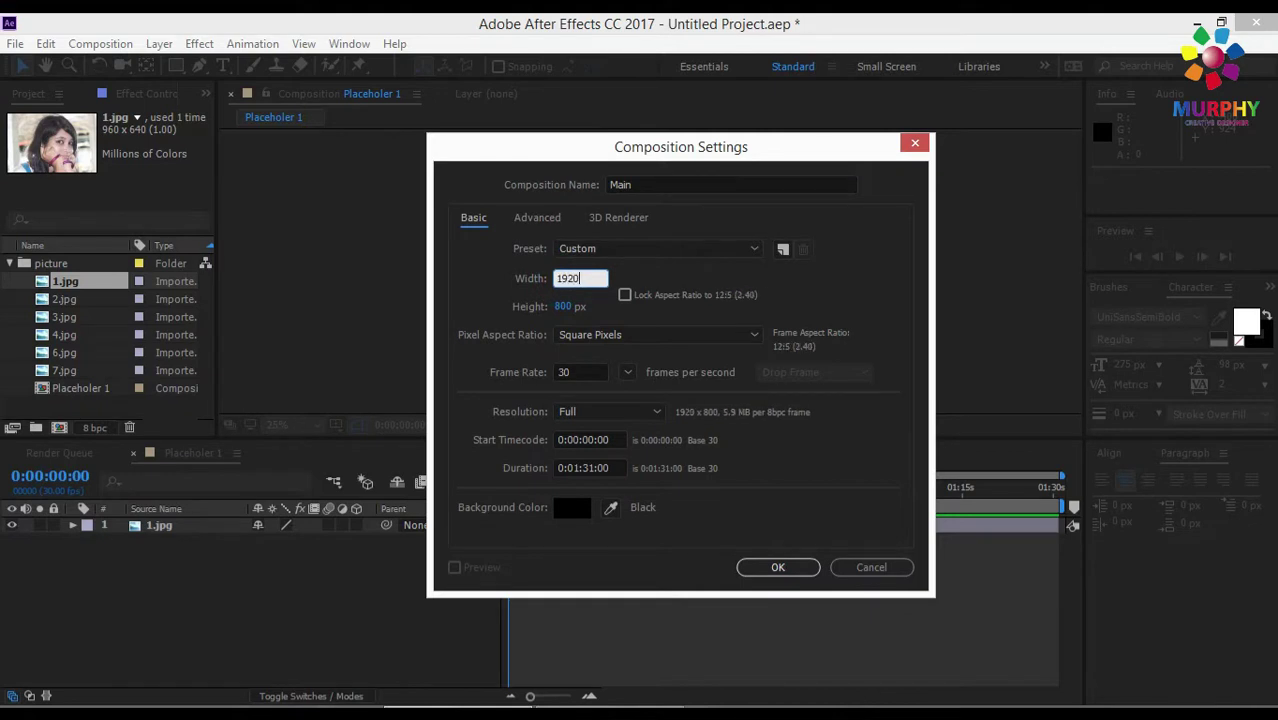
left_click(563, 306)
type("10")
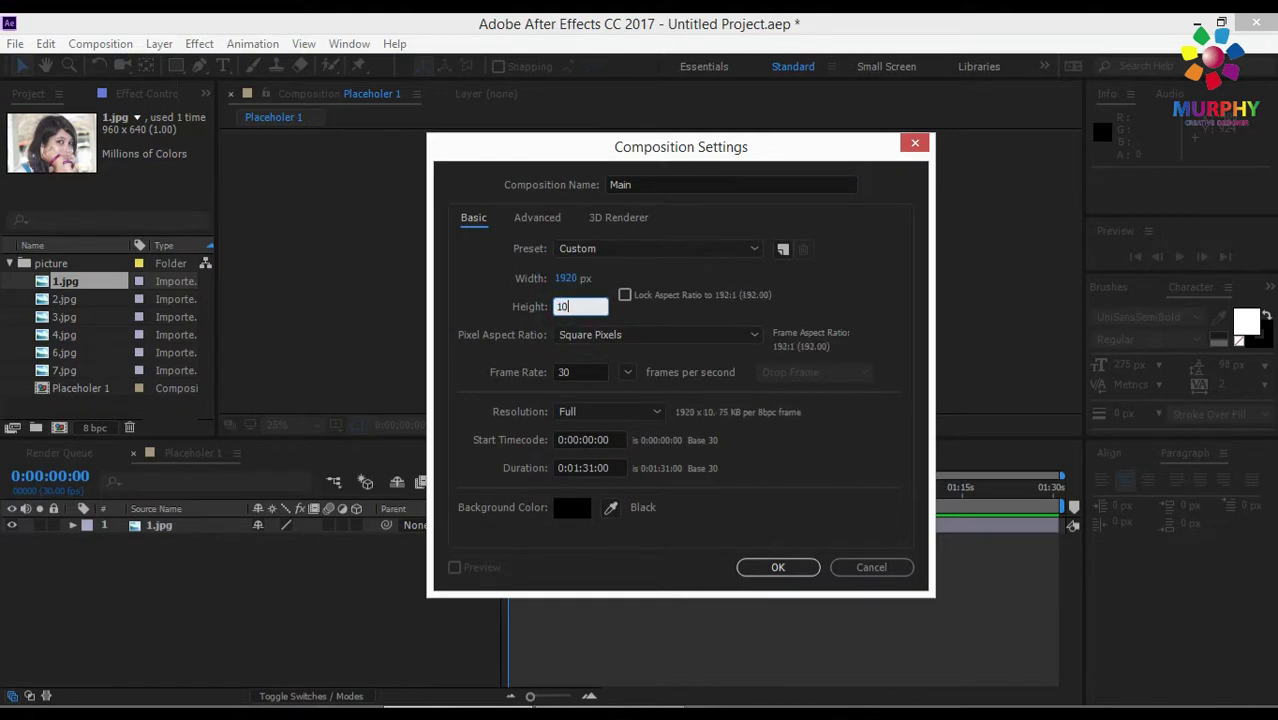
type("80")
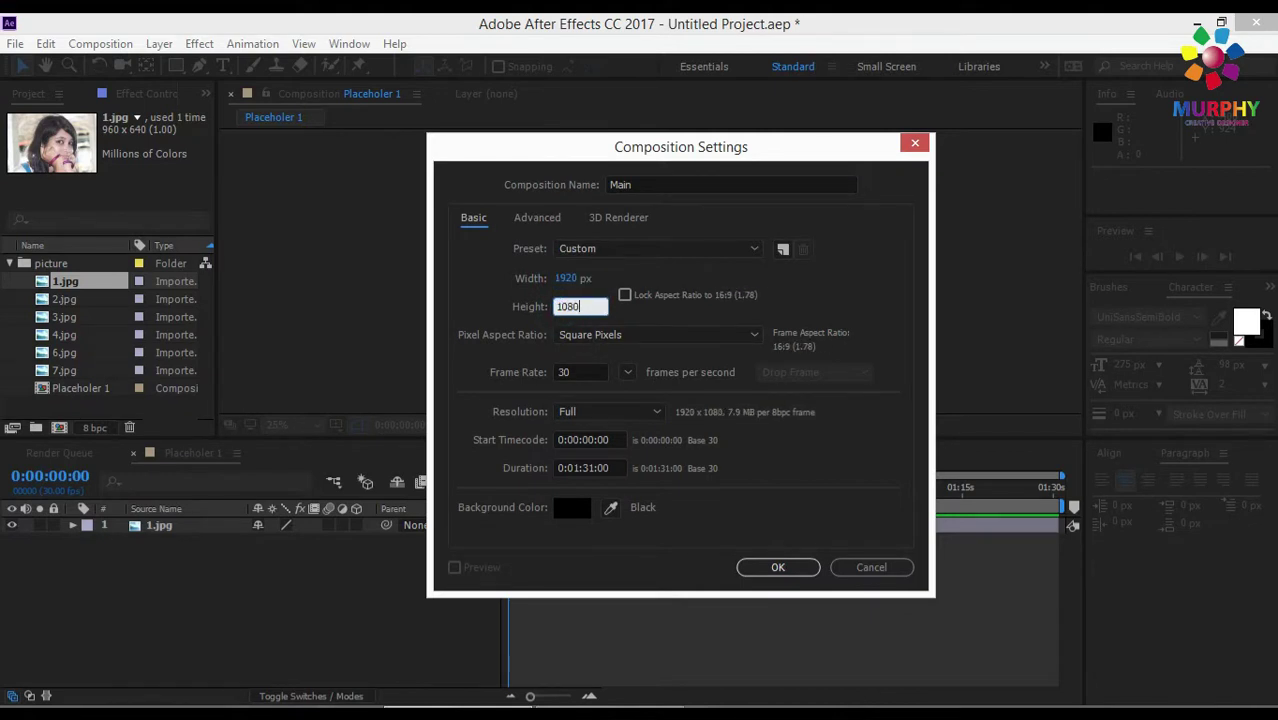
left_click(778, 569)
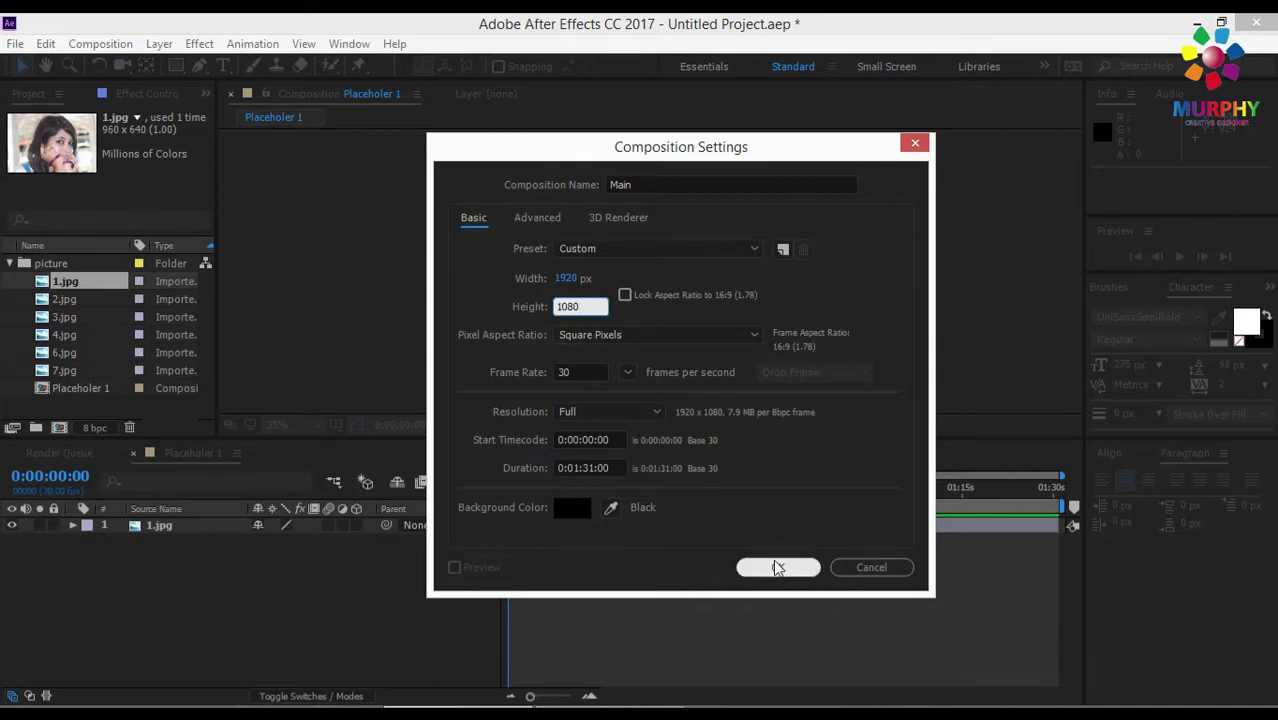
Duplicate the Placeholer 1 composition six times to get Placeholer 2 through Placeholer 7
left_click(80, 406)
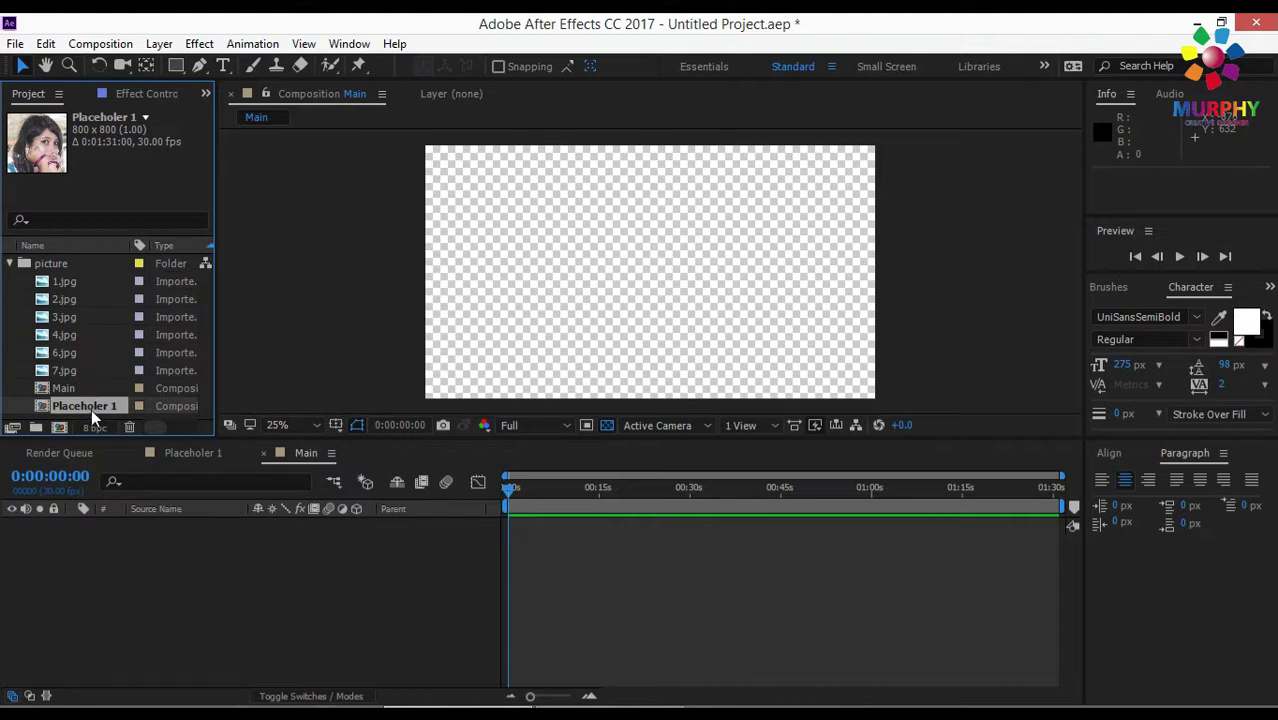
key("ctrl+d")
key("ctrl+d")
key("ctrl+d")
key("ctrl+d")
key("ctrl+d")
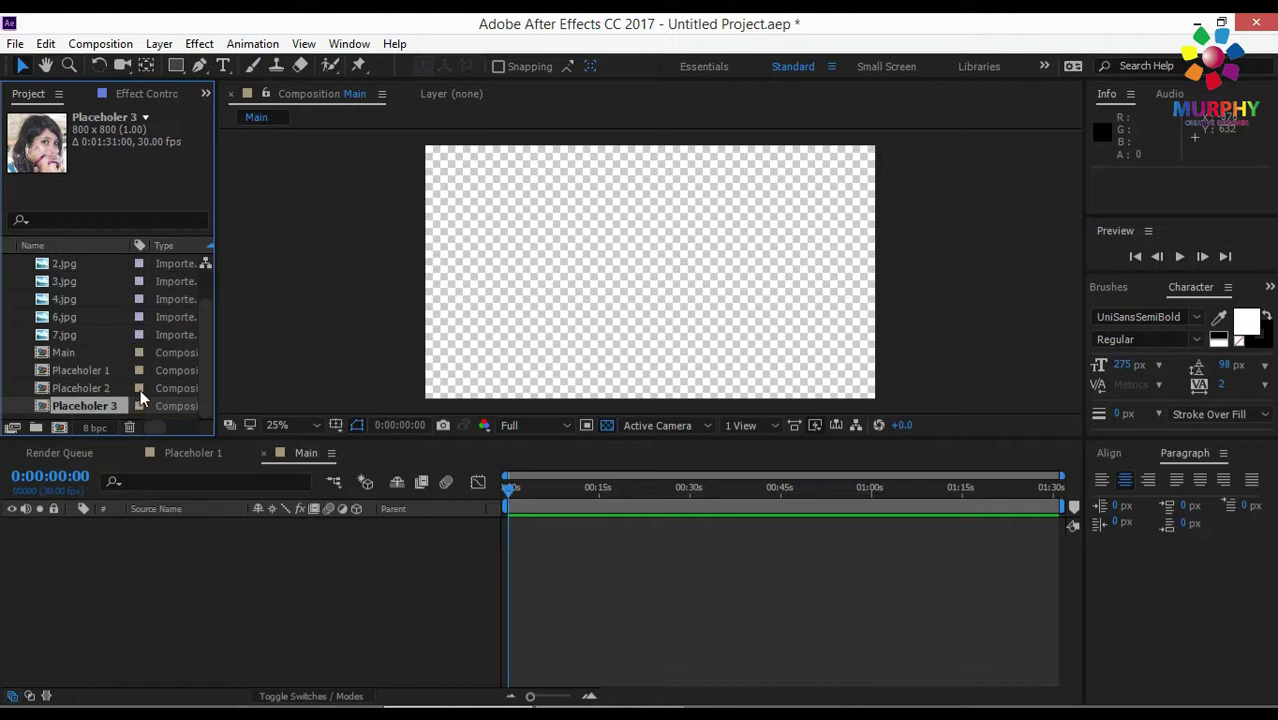
key("ctrl+d")
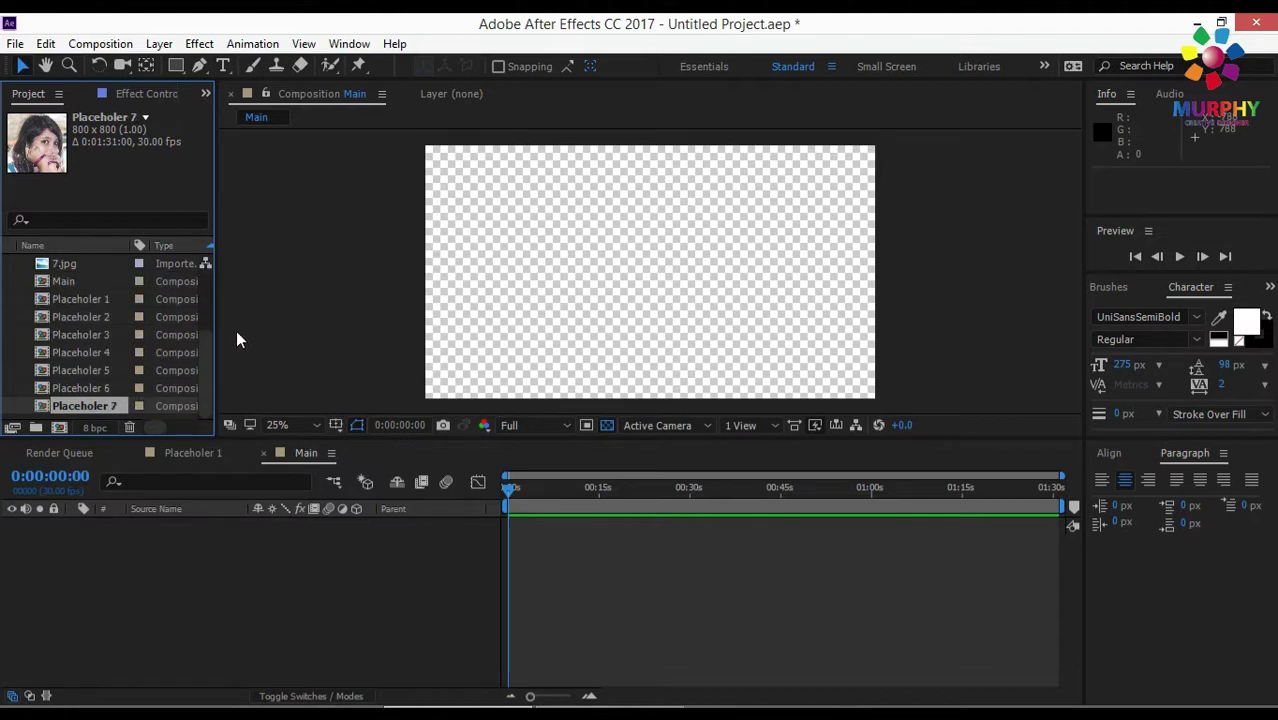
Add the compositions Placeholer 1 through Placeholer 7 as layers in the Main composition
left_click(93, 300)
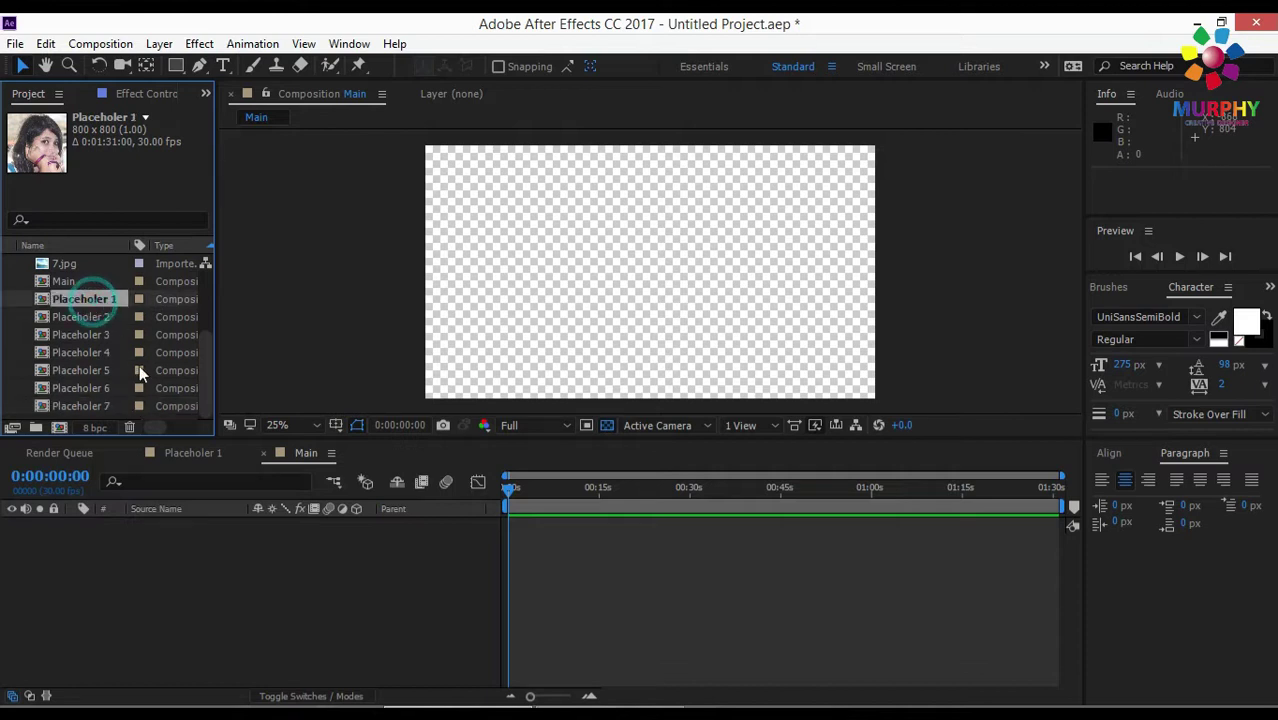
left_click(85, 405, "shift")
left_click_drag(90, 297, 205, 565)
left_click(264, 666)
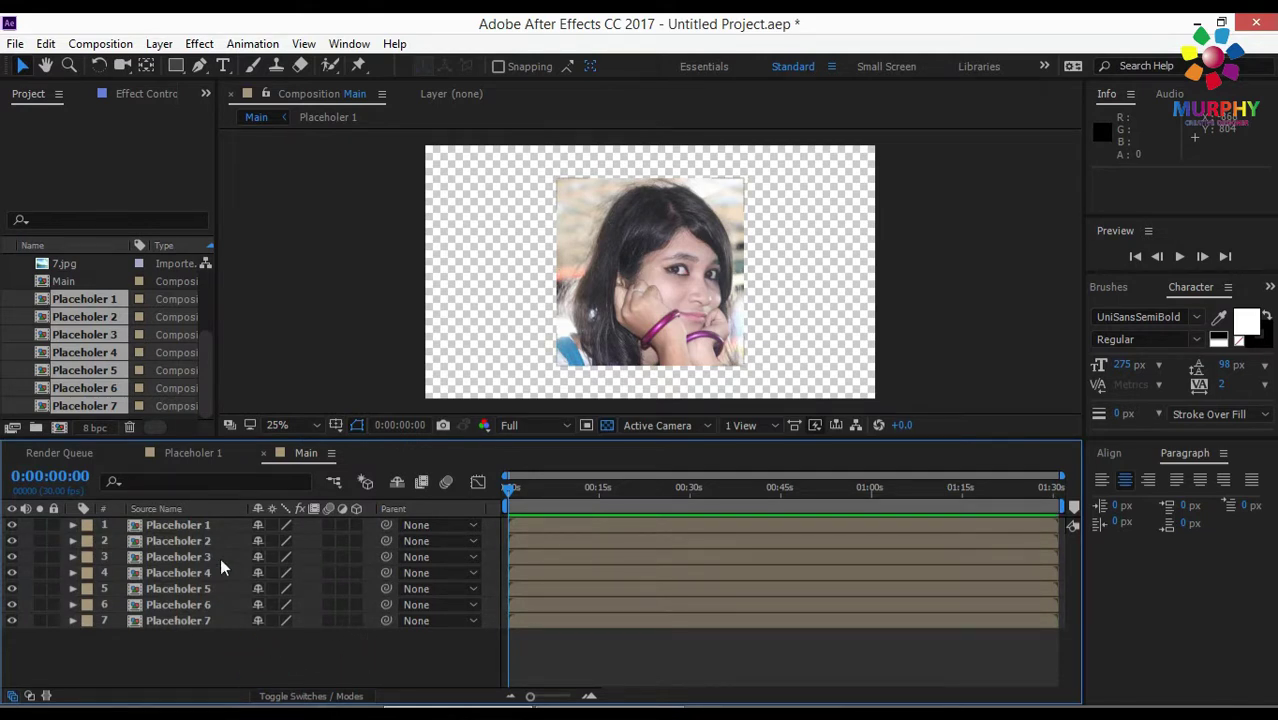
Open the Placeholer 2 composition and replace its 1.jpg layer with 2.jpg
left_click(189, 527)
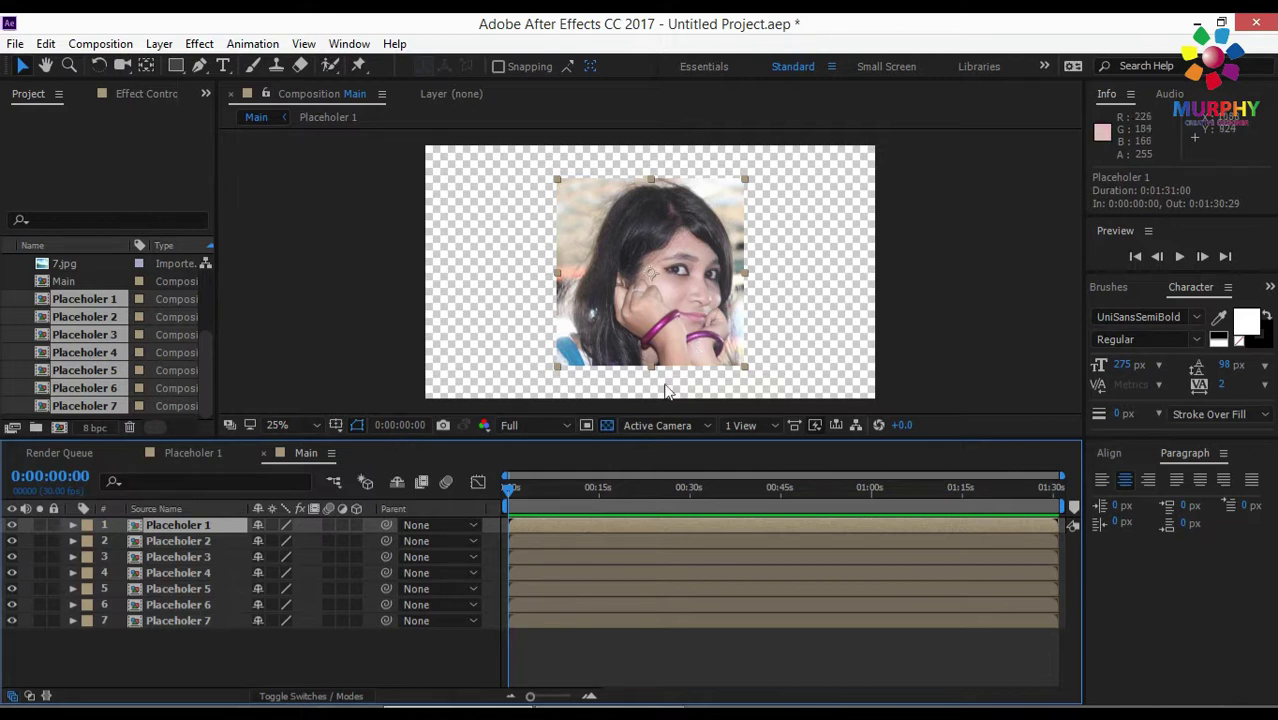
left_click(188, 542)
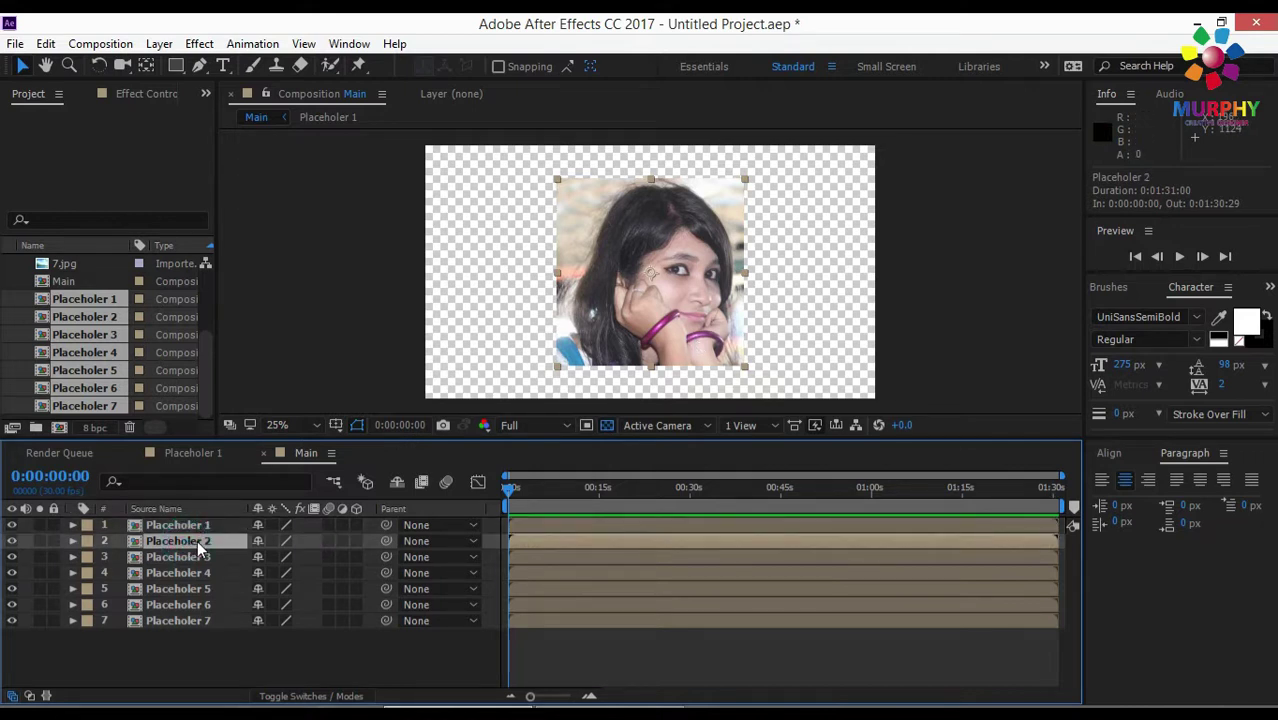
double_click(188, 541)
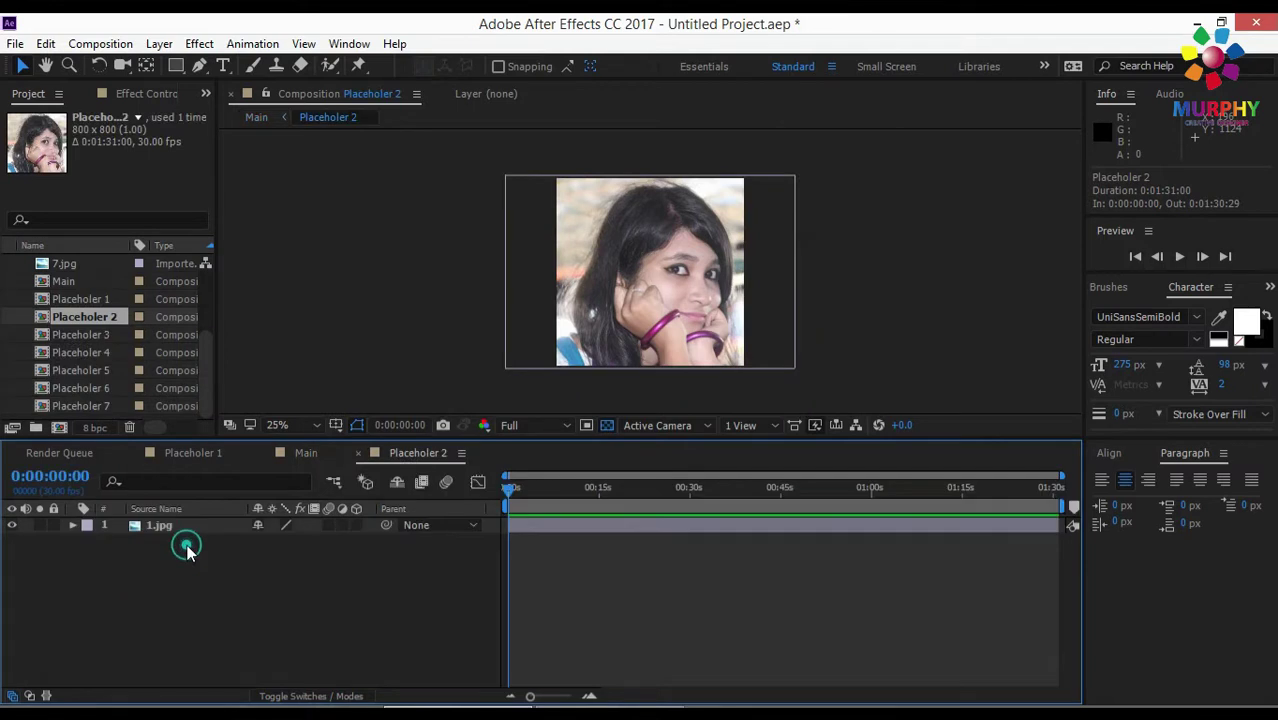
left_click_drag(208, 357, 210, 284)
left_click_drag(65, 299, 206, 518)
left_click(196, 547)
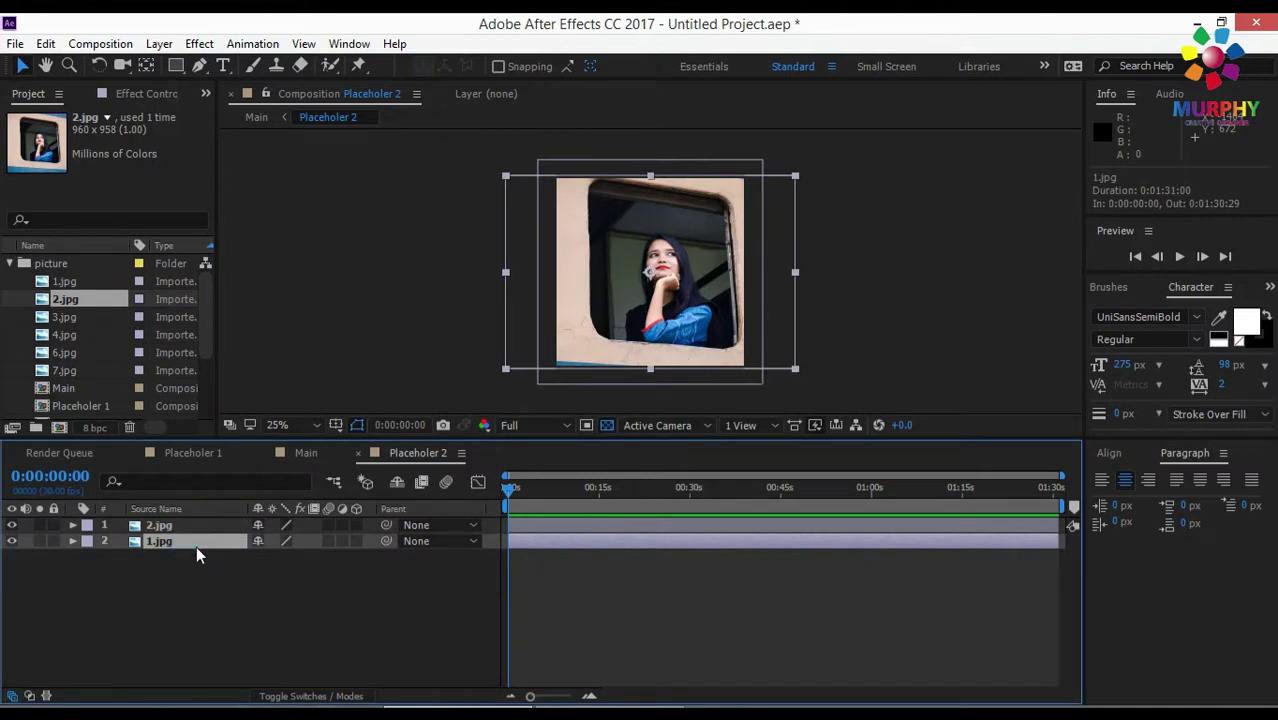
key("Delete")
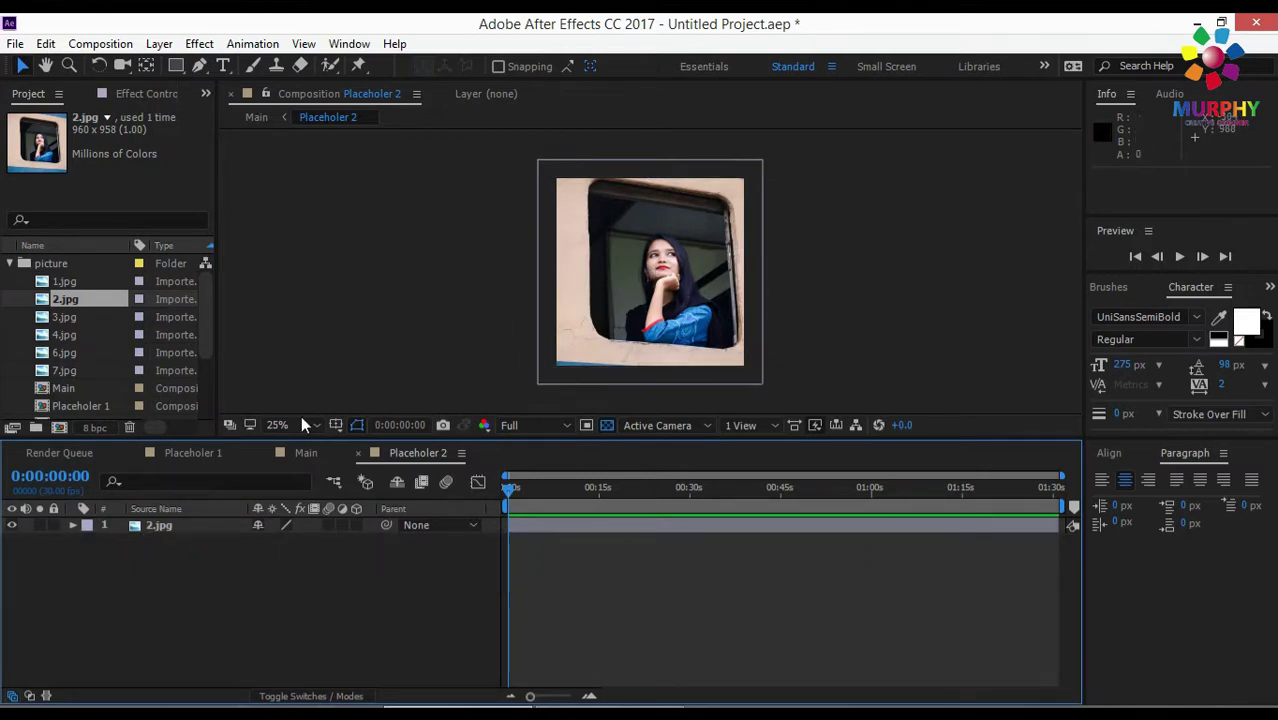
Put the Main timeline first and close the Placeholer 1 and Placeholer 2 timelines
left_click_drag(288, 459, 146, 452)
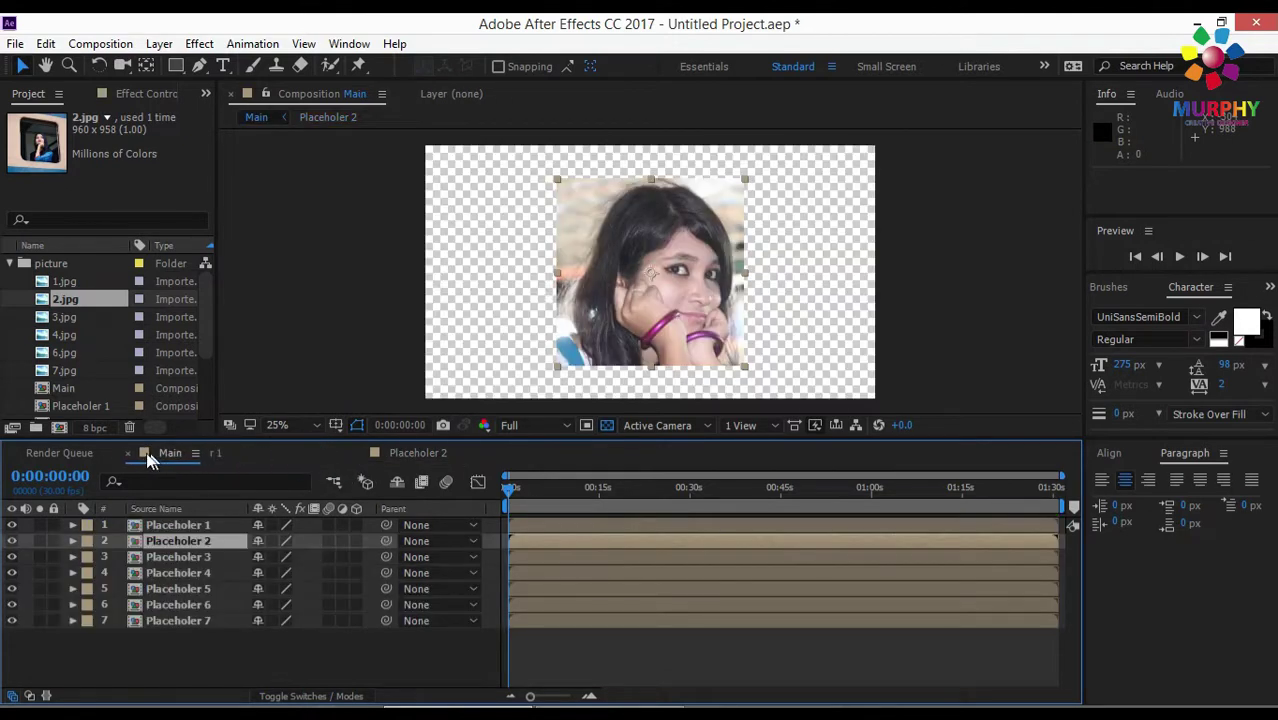
left_click(305, 459)
left_click(229, 456)
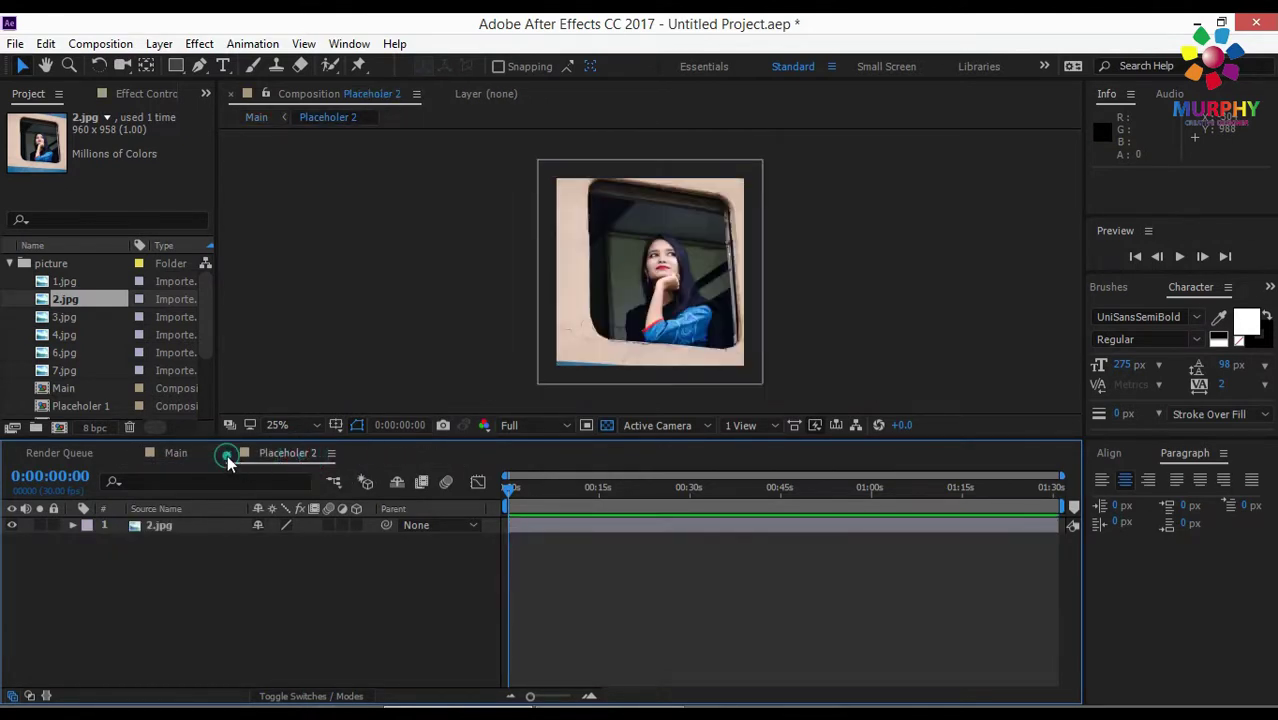
left_click(228, 453)
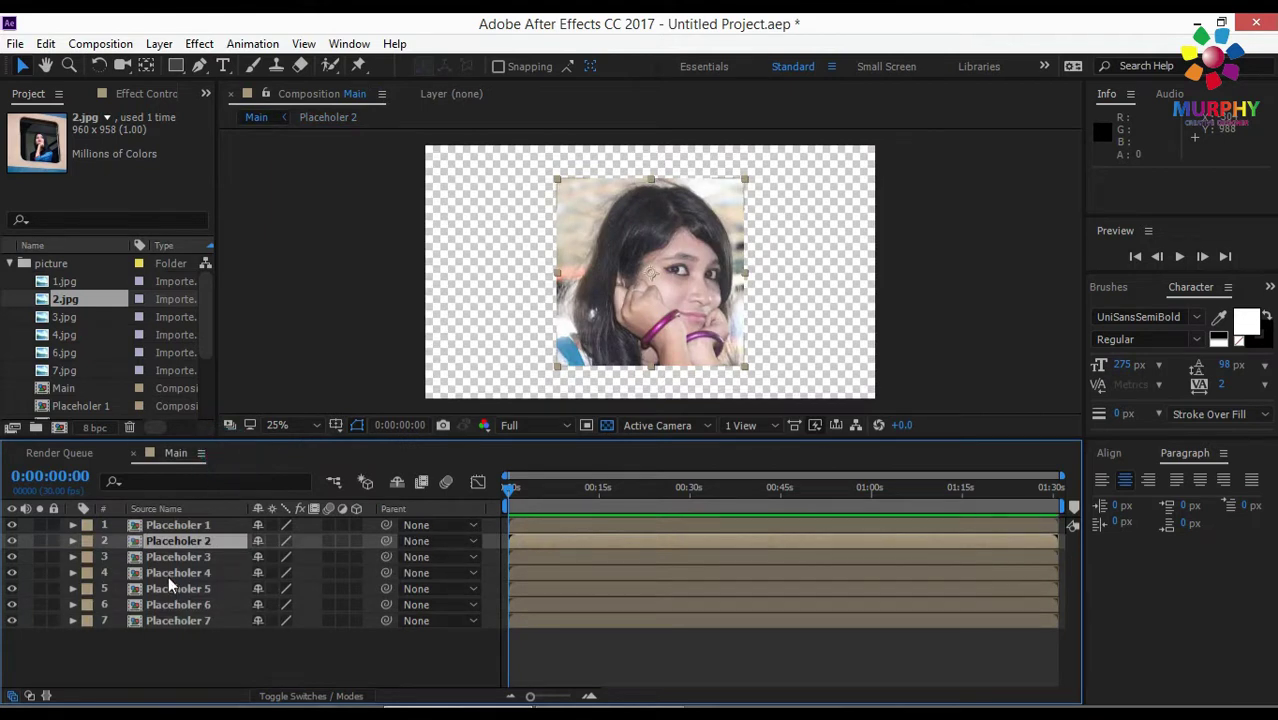
In the Placeholer 3 composition, replace 1.jpg with 3.jpg, scaled up to cover the frame
double_click(190, 556)
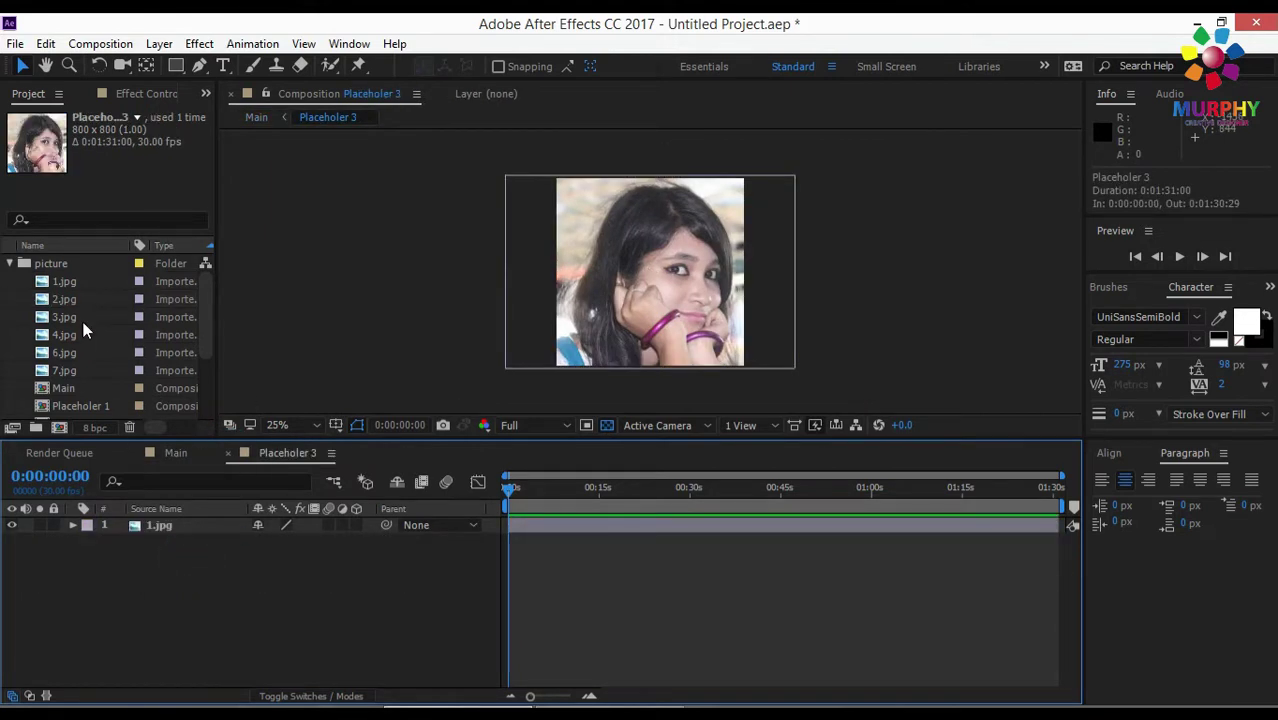
left_click(67, 320)
left_click_drag(67, 322, 178, 520)
left_click_drag(763, 347, 799, 380)
left_click(178, 544)
key("Delete")
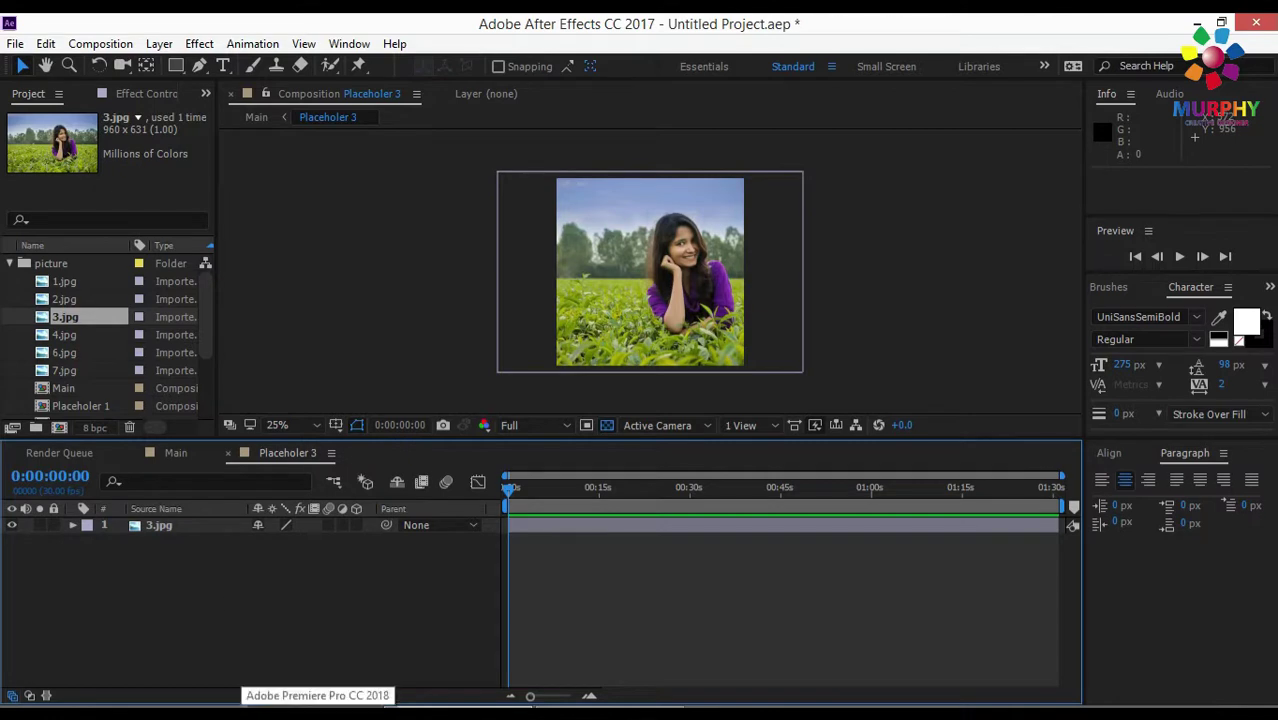
Open the Placeholer 4 composition and replace its picture with 4.jpg
left_click_drag(208, 330, 194, 398)
scroll(194, 398, "down", 2)
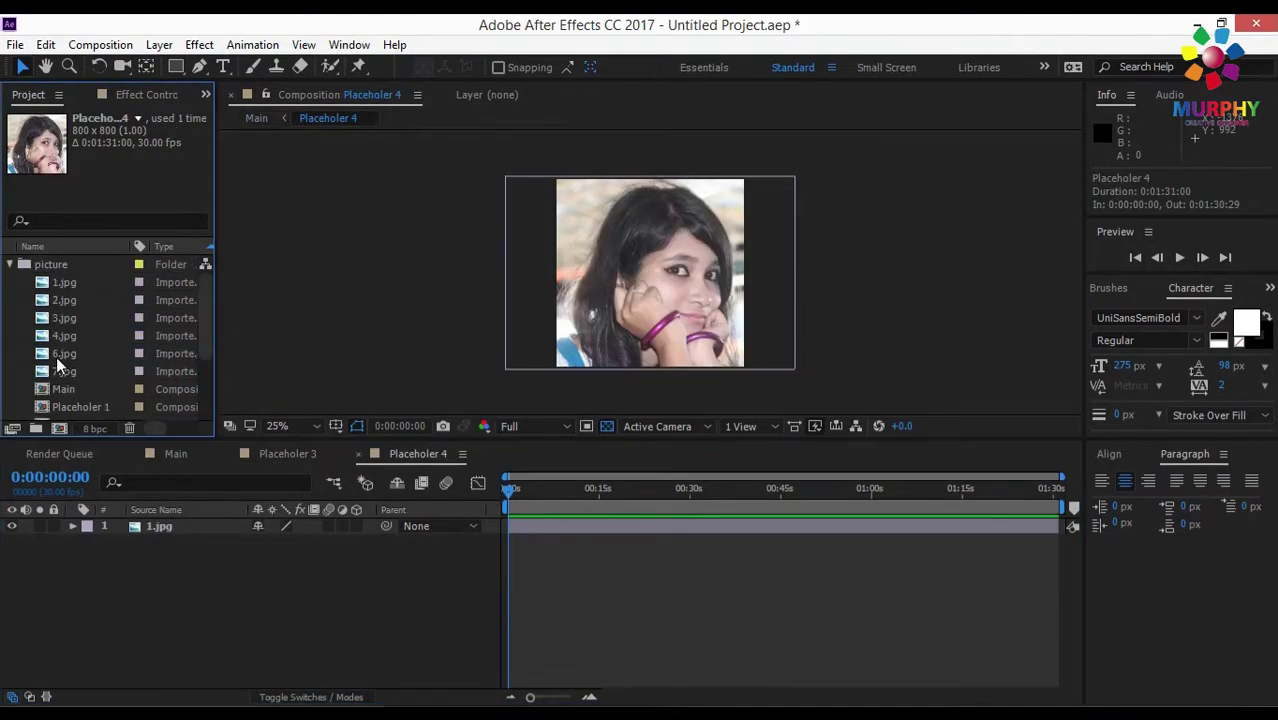
left_click(76, 299)
left_click_drag(98, 330, 683, 278)
Open the Placeholer 5 composition from Main and replace its picture with 6.jpg
left_click(175, 453)
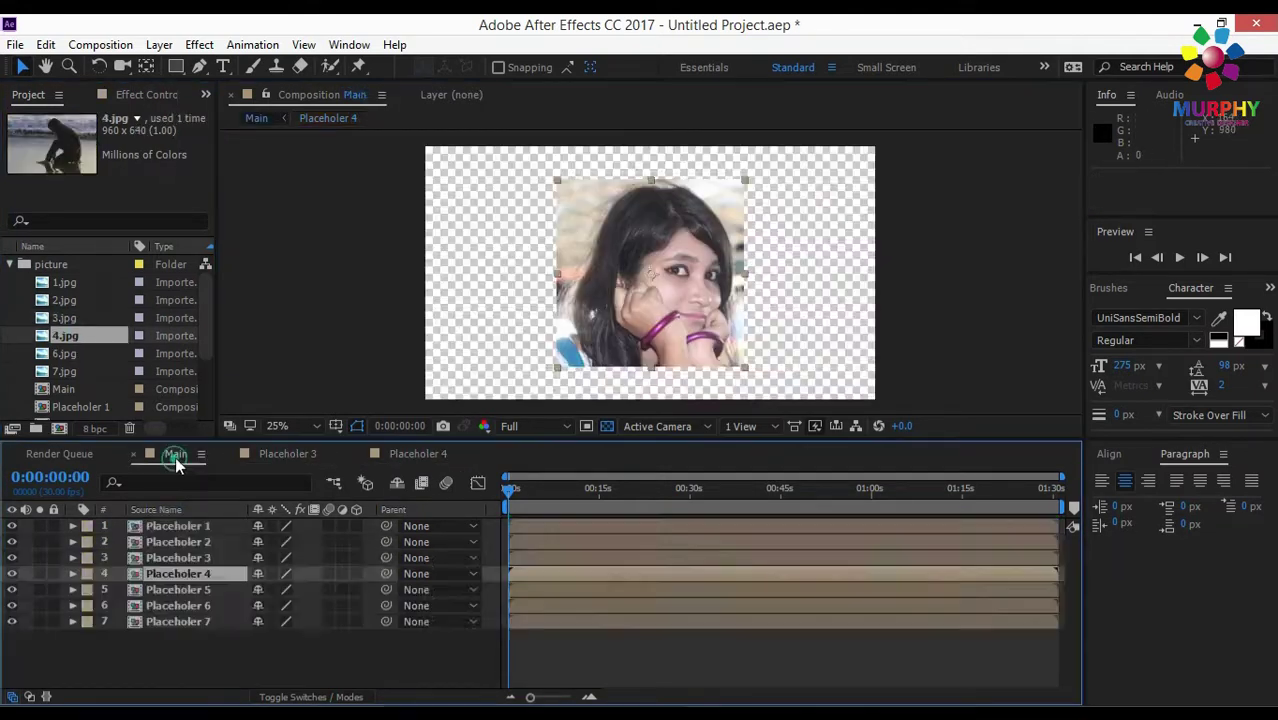
double_click(179, 591)
left_click(60, 350)
left_click(435, 455)
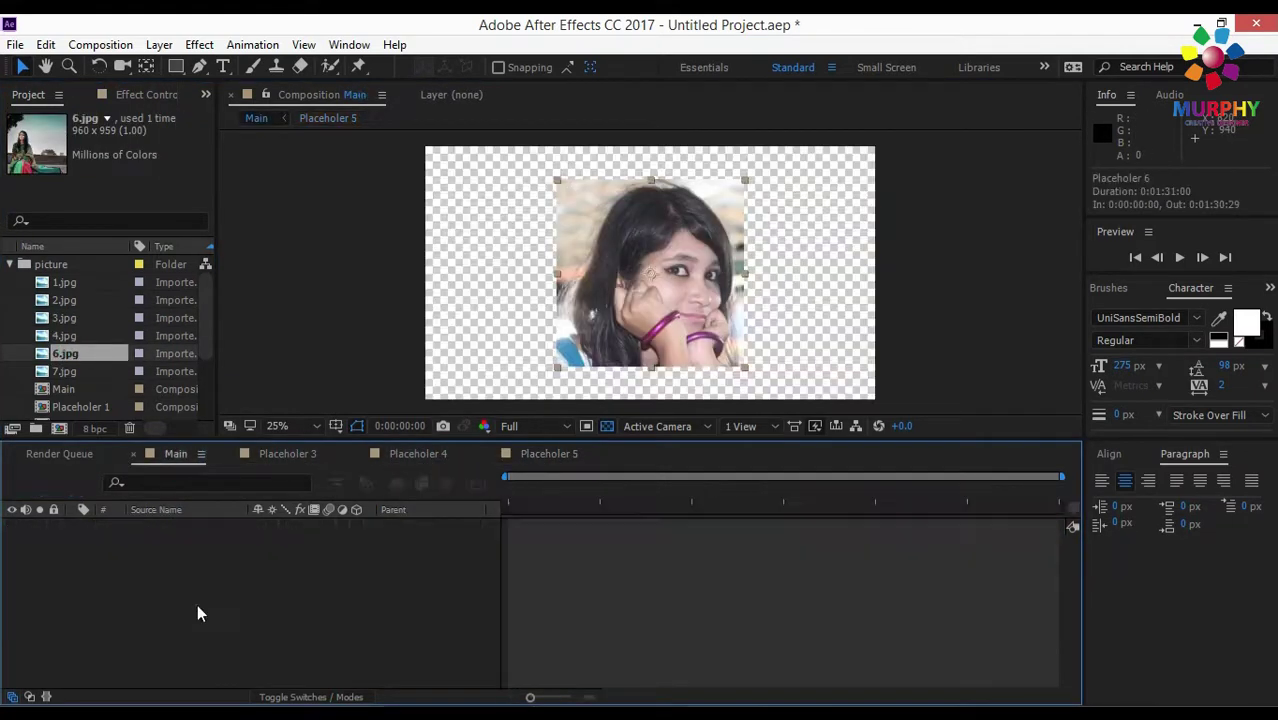
Replace the picture in the Placeholer 6 composition with 7.jpg and return to the Main composition
left_click_drag(64, 371, 182, 545)
key("Delete")
left_click(43, 556)
left_click(175, 453)
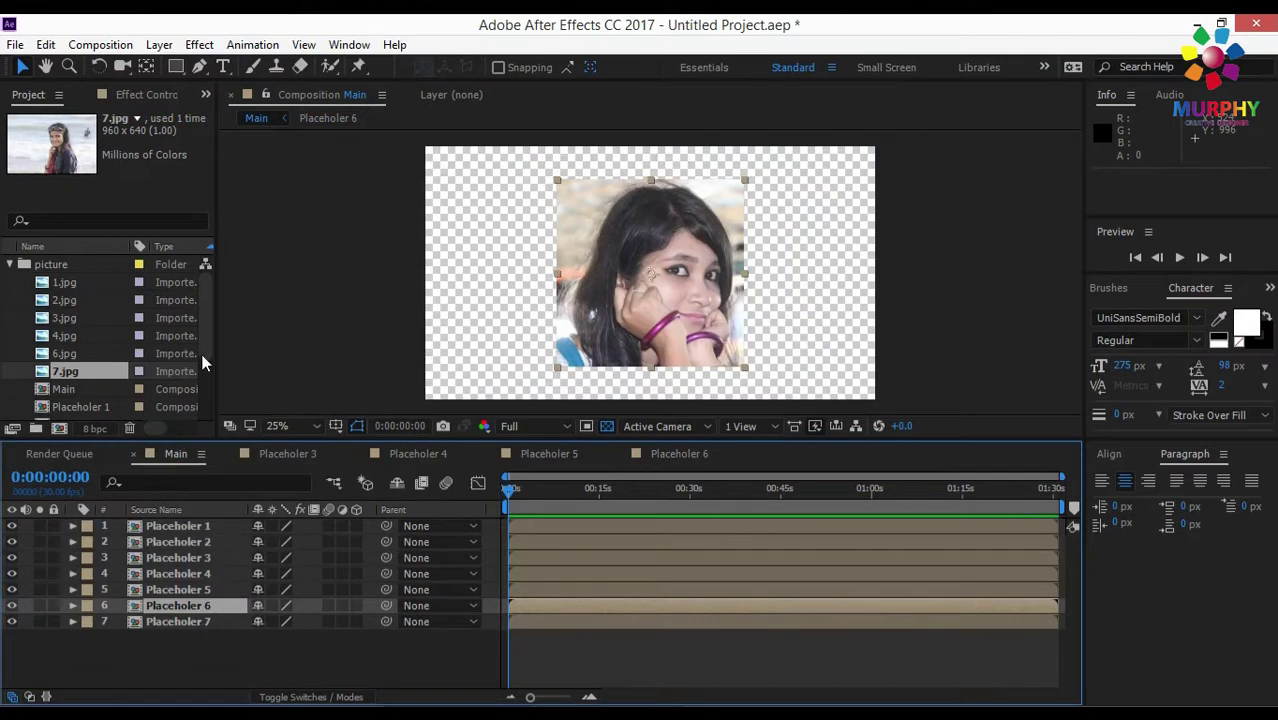
Check the first placeholder compositions and delete the surplus Placeholer 7 layer from Main
double_click(206, 531)
left_click(175, 453)
left_click(196, 589)
left_click(195, 605)
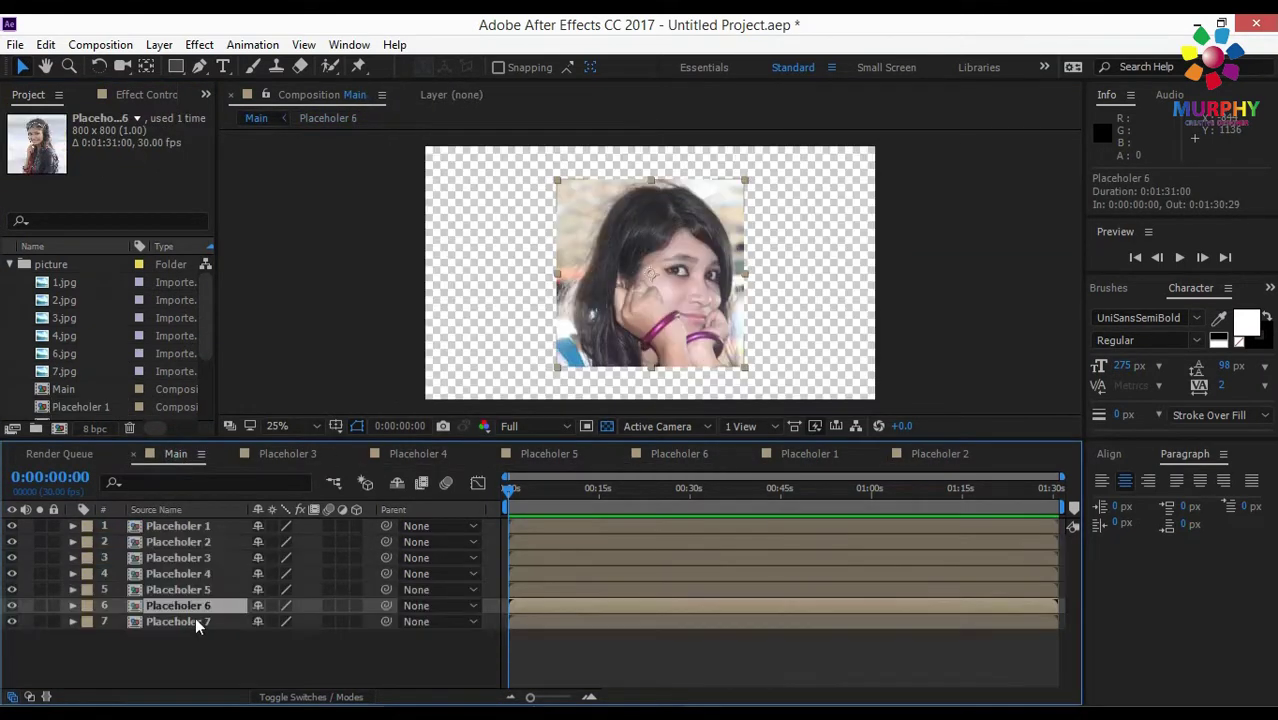
key("Delete")
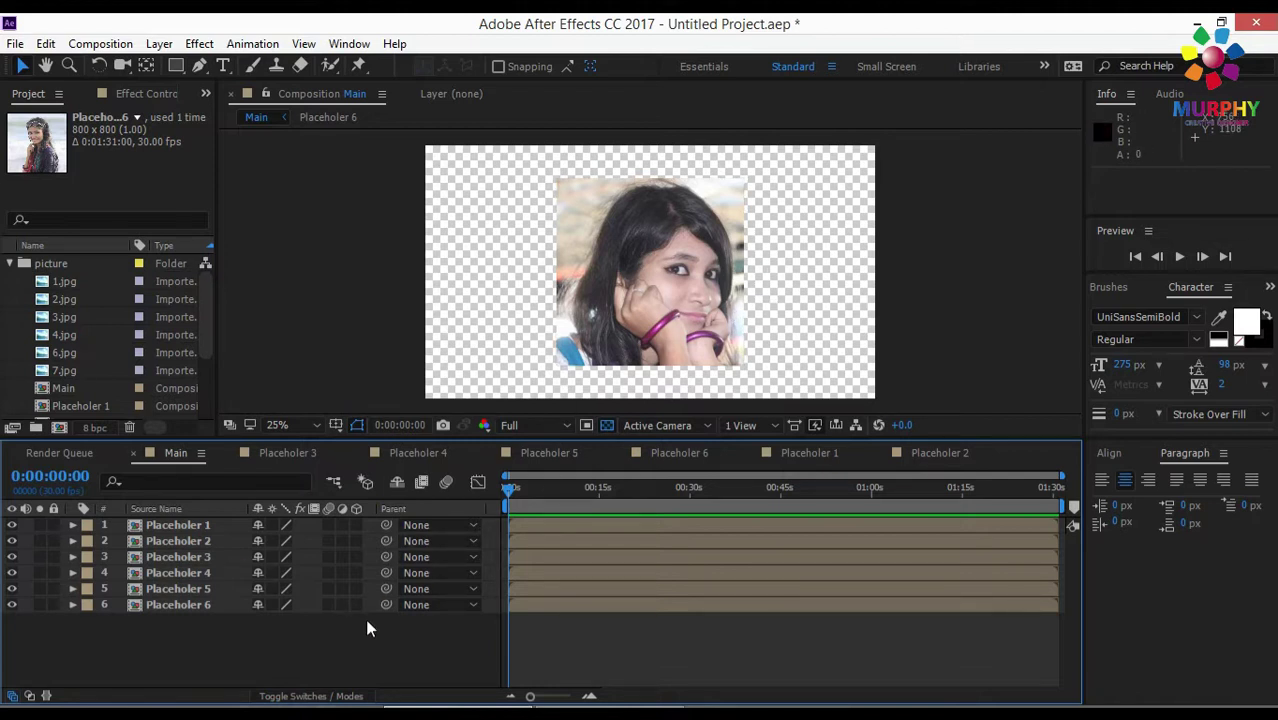
Turn on the 3D switch for all six placeholder layers in the Main composition
left_click(356, 525)
left_click(356, 540)
left_click_drag(356, 557, 356, 608)
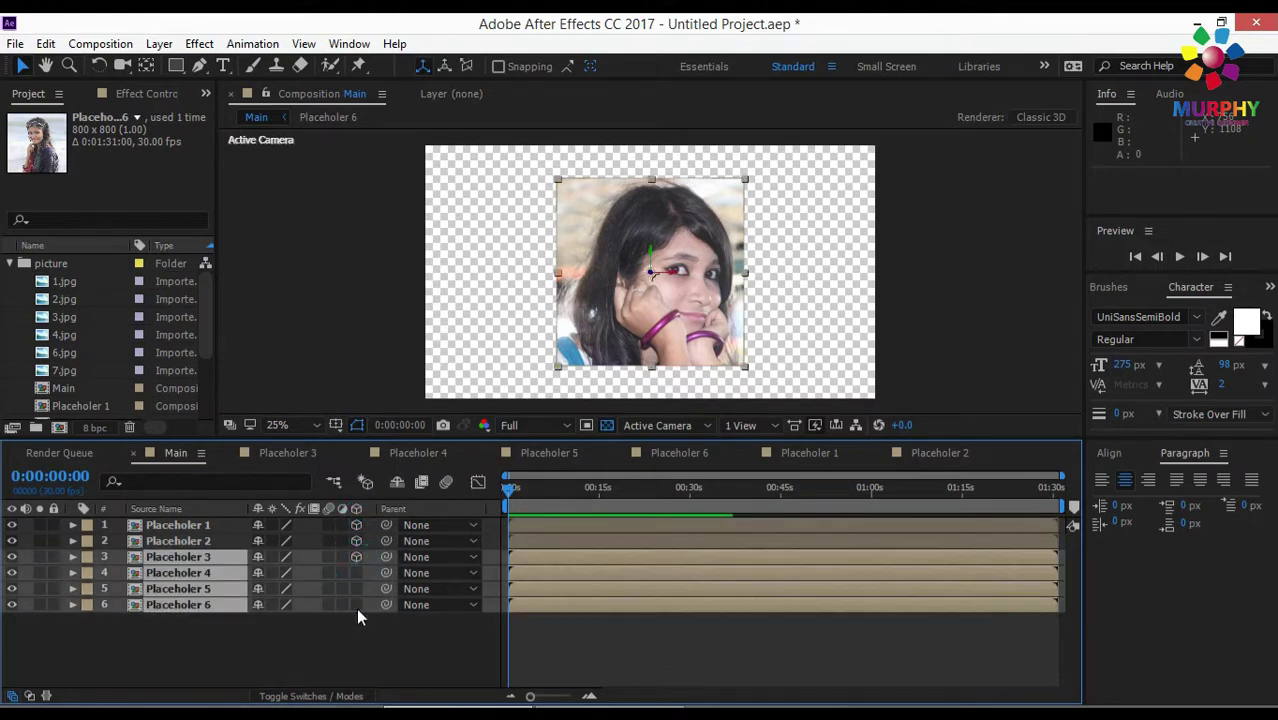
left_click(358, 645)
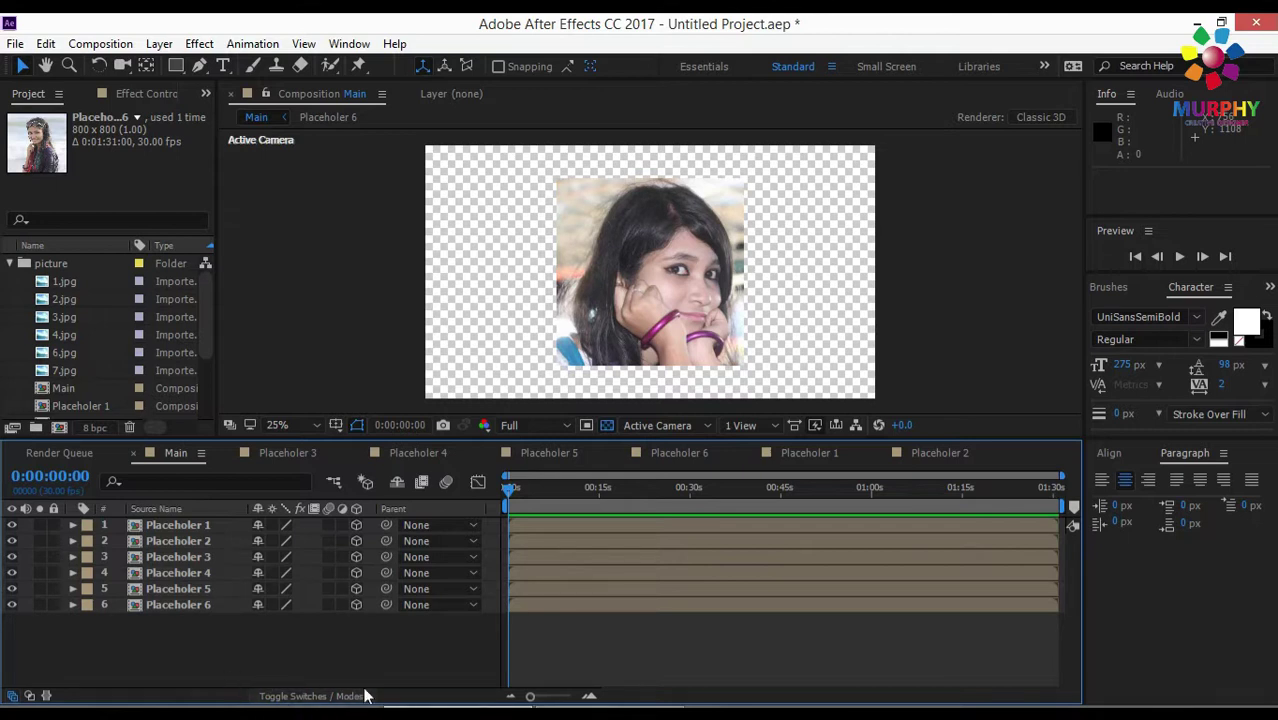
left_click(332, 659)
scroll(699, 338, "down", 1)
scroll(699, 336, "up", 1)
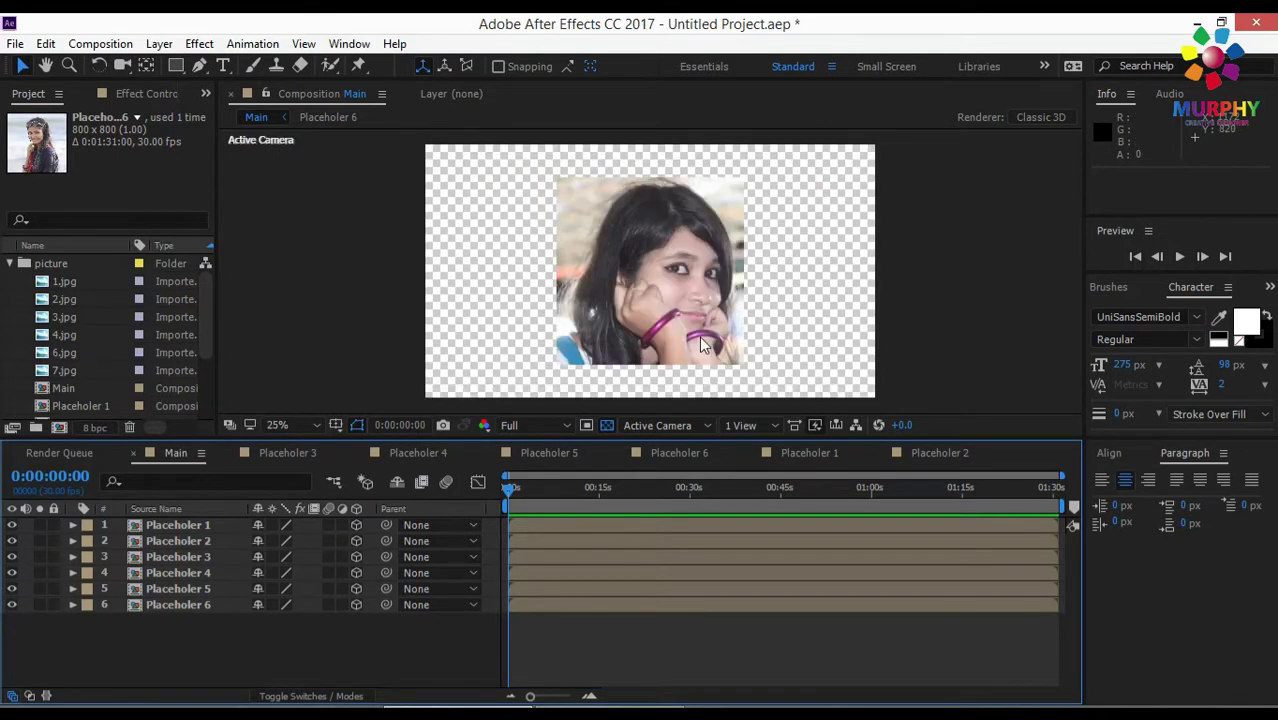
Create a black 1920 × 1080 solid named BG and place it beneath all the placeholder layers
right_click(238, 650)
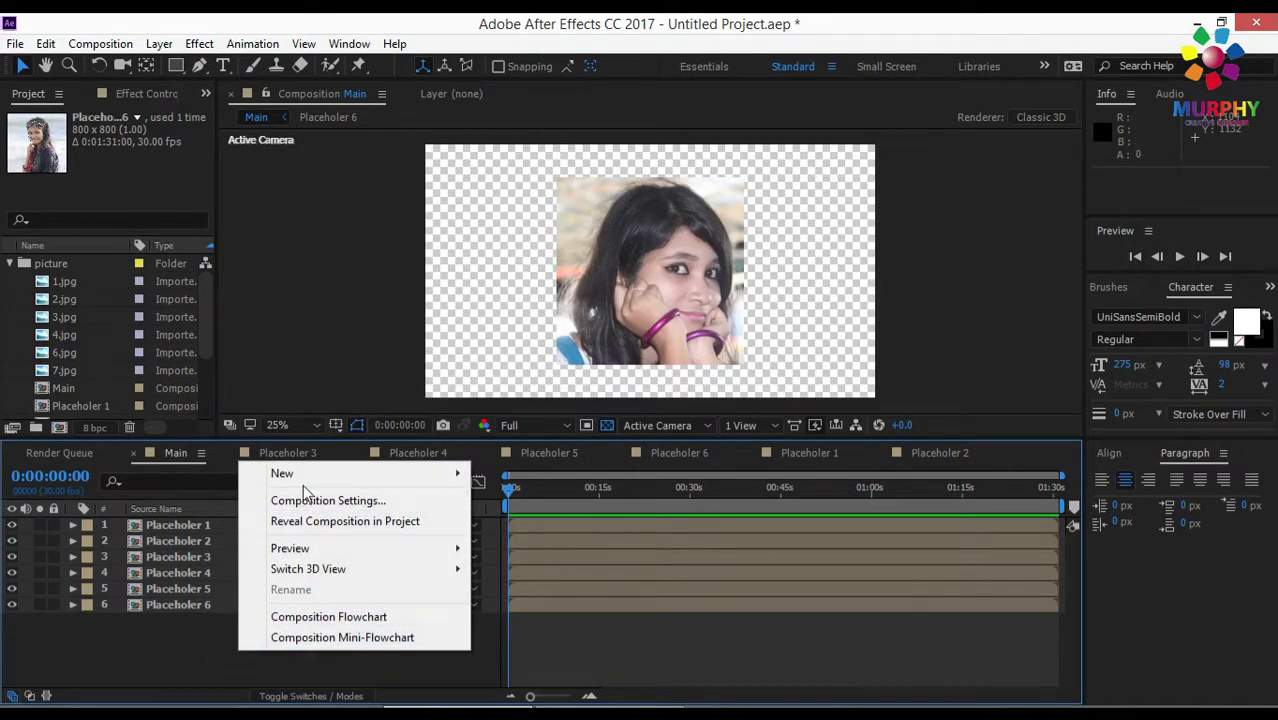
mouse_move(300, 476)
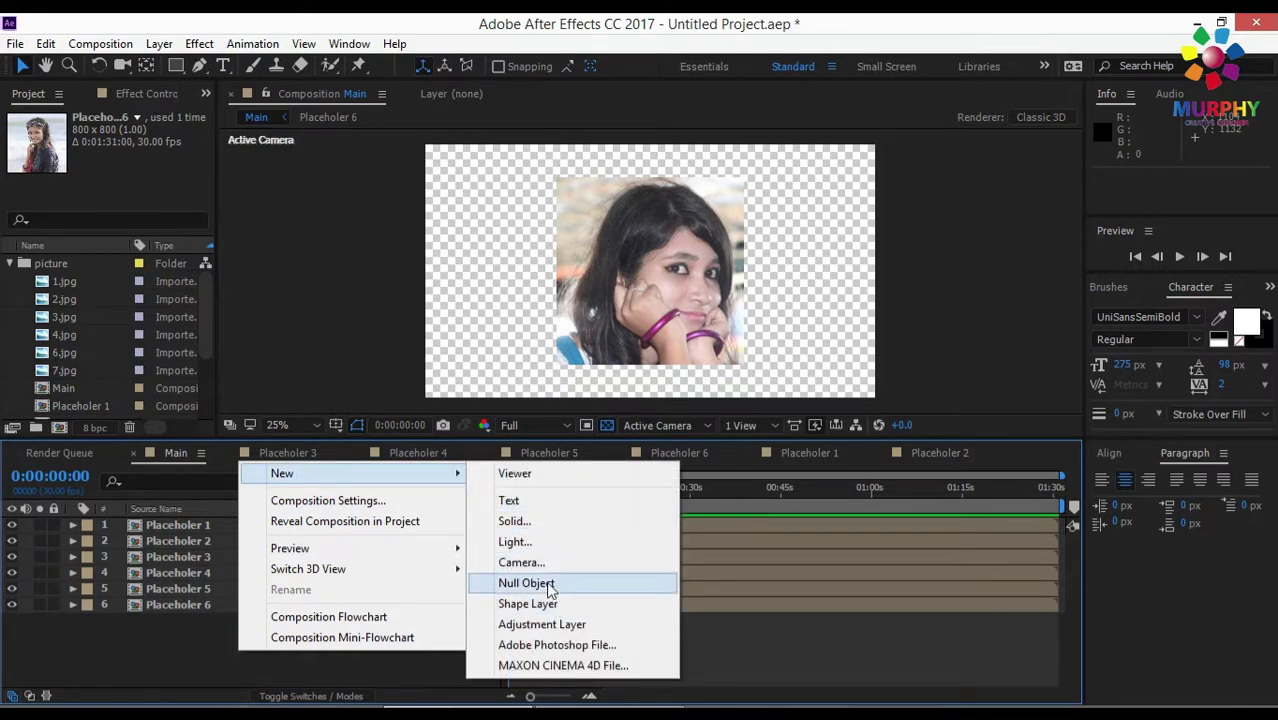
left_click(535, 521)
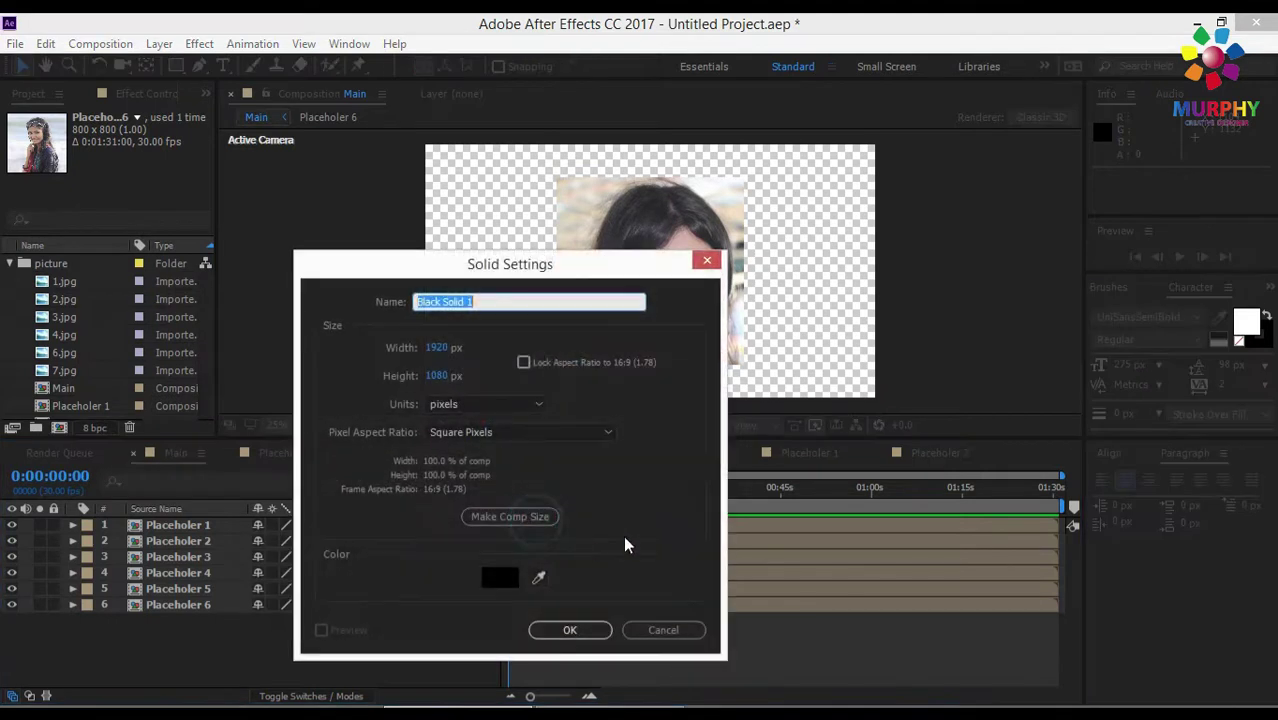
type("BG")
left_click(570, 630)
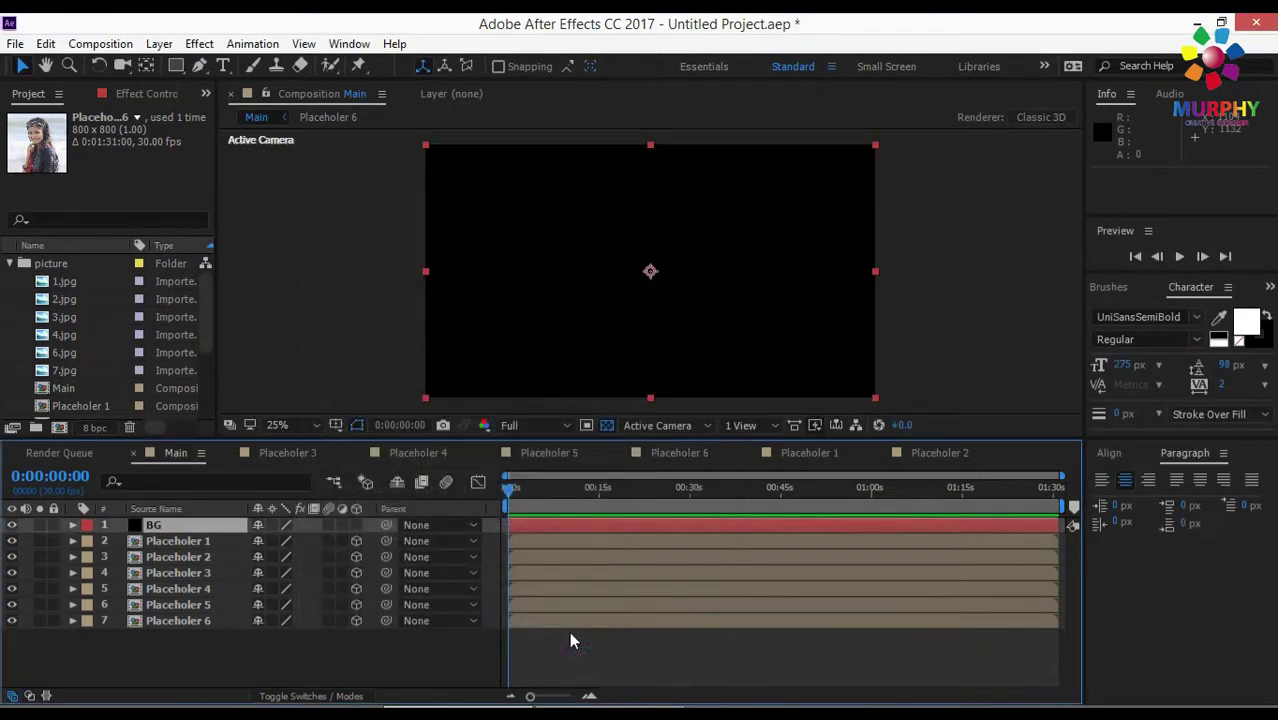
left_click_drag(198, 527, 238, 645)
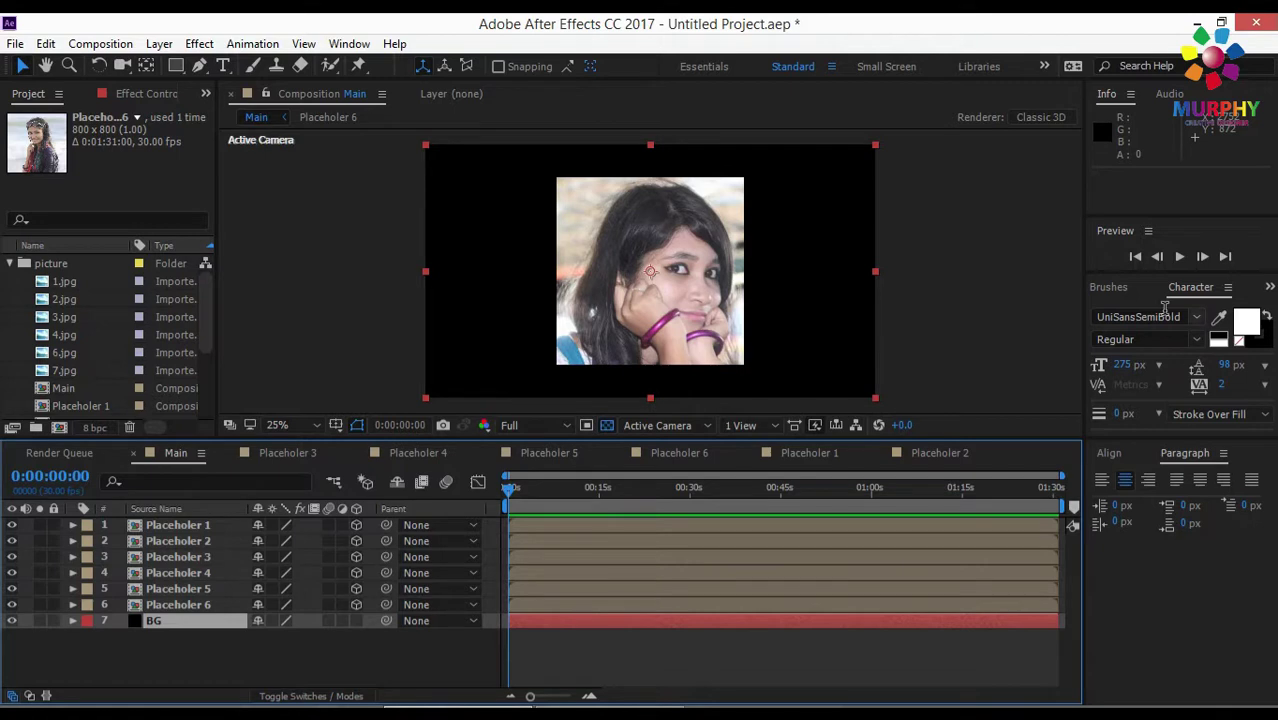
Find the Gradient Ramp effect and apply it to the BG solid
left_click(1270, 287)
left_click(1234, 313)
left_click(1171, 311)
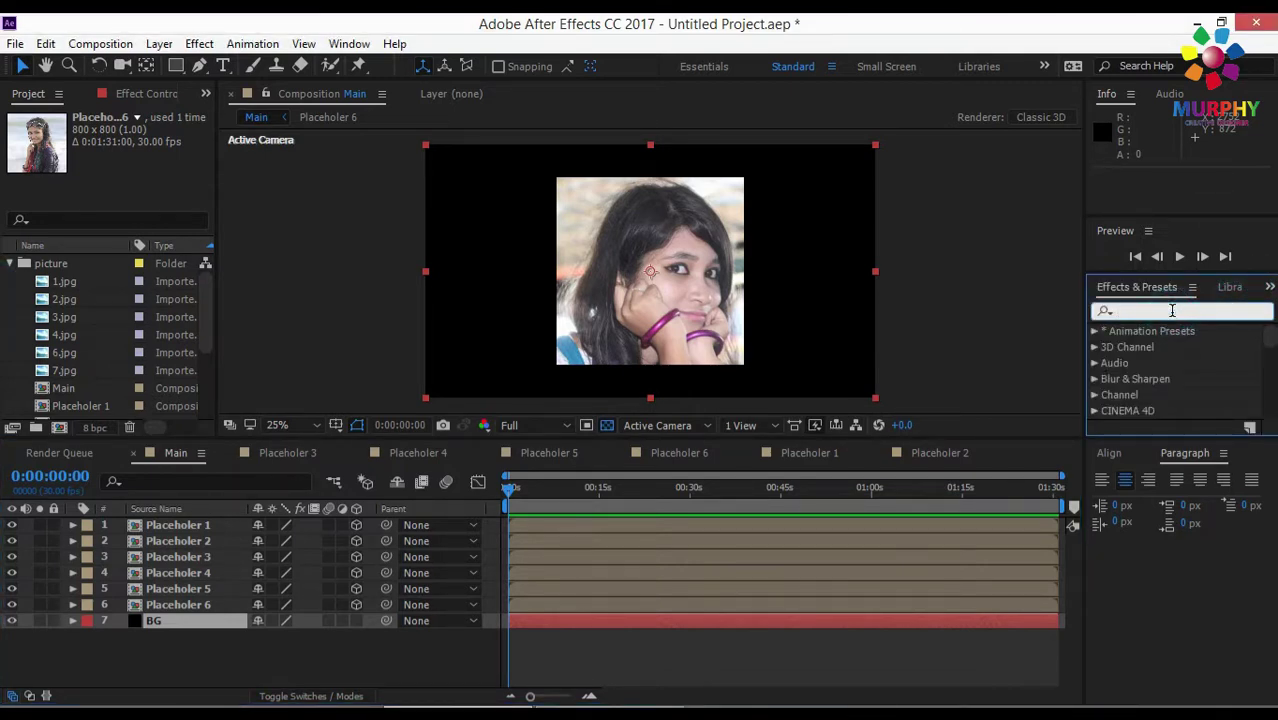
type("g")
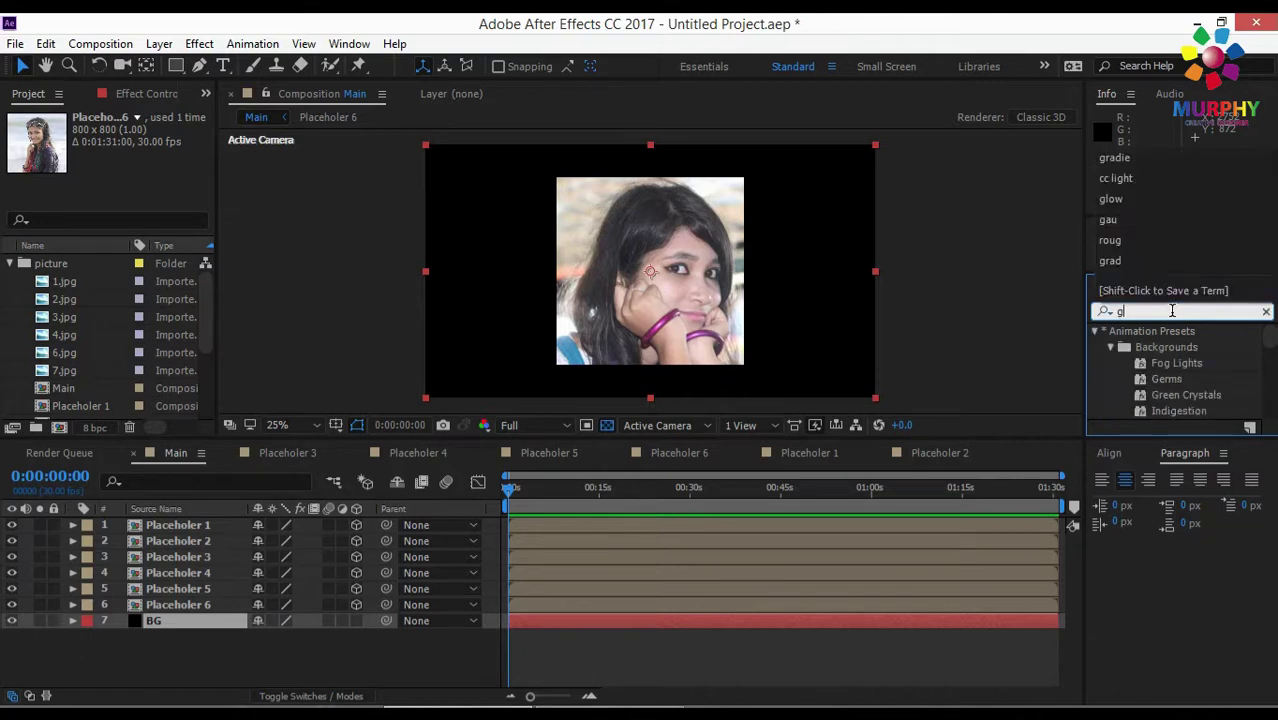
type("rad")
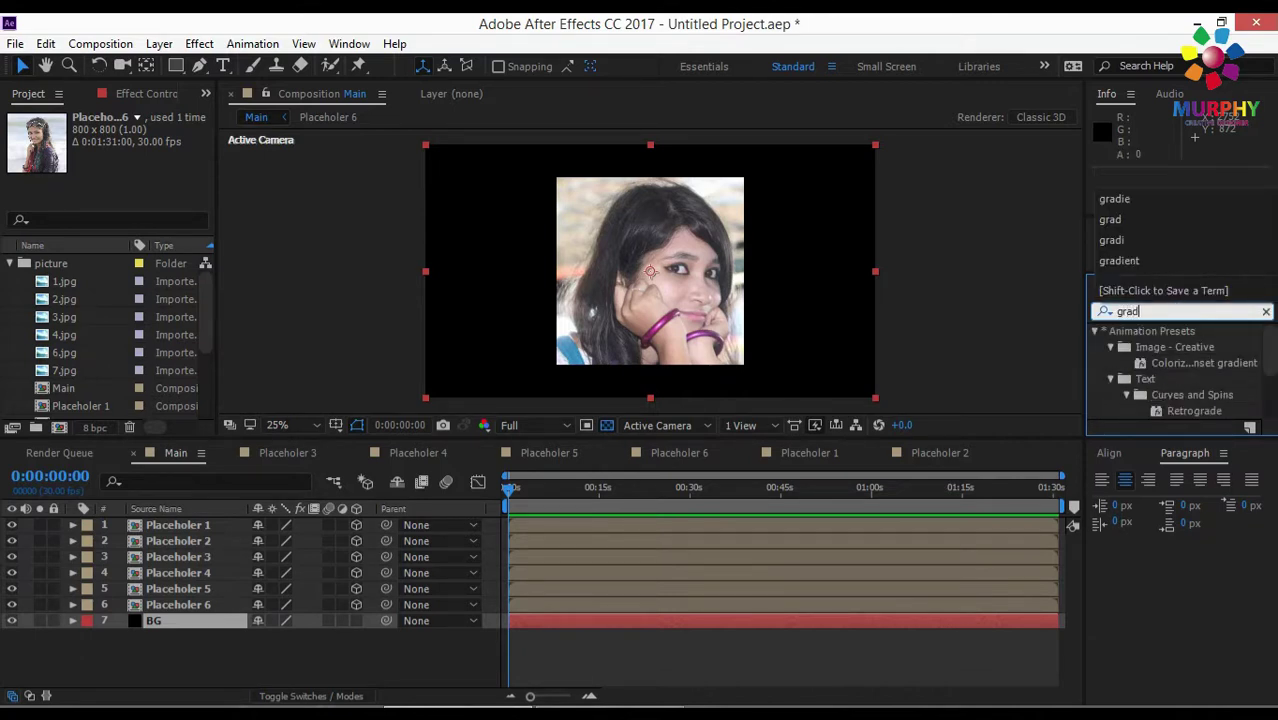
type("ien")
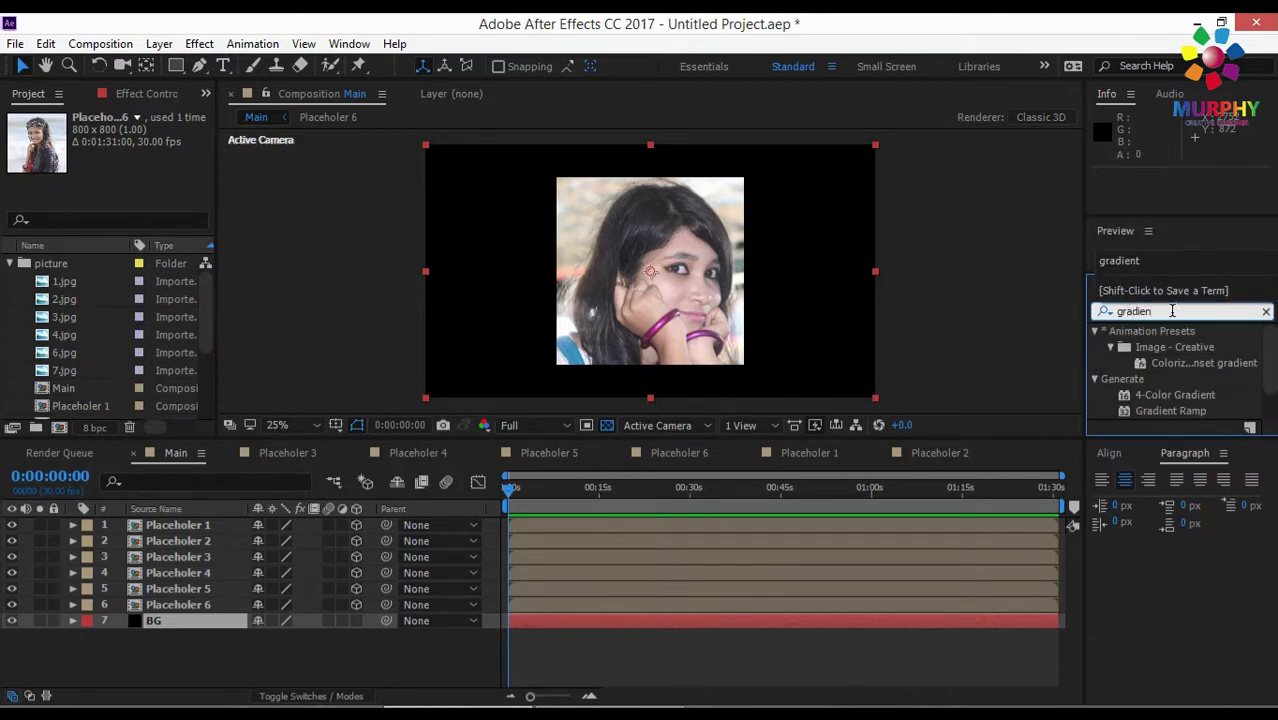
double_click(1174, 411)
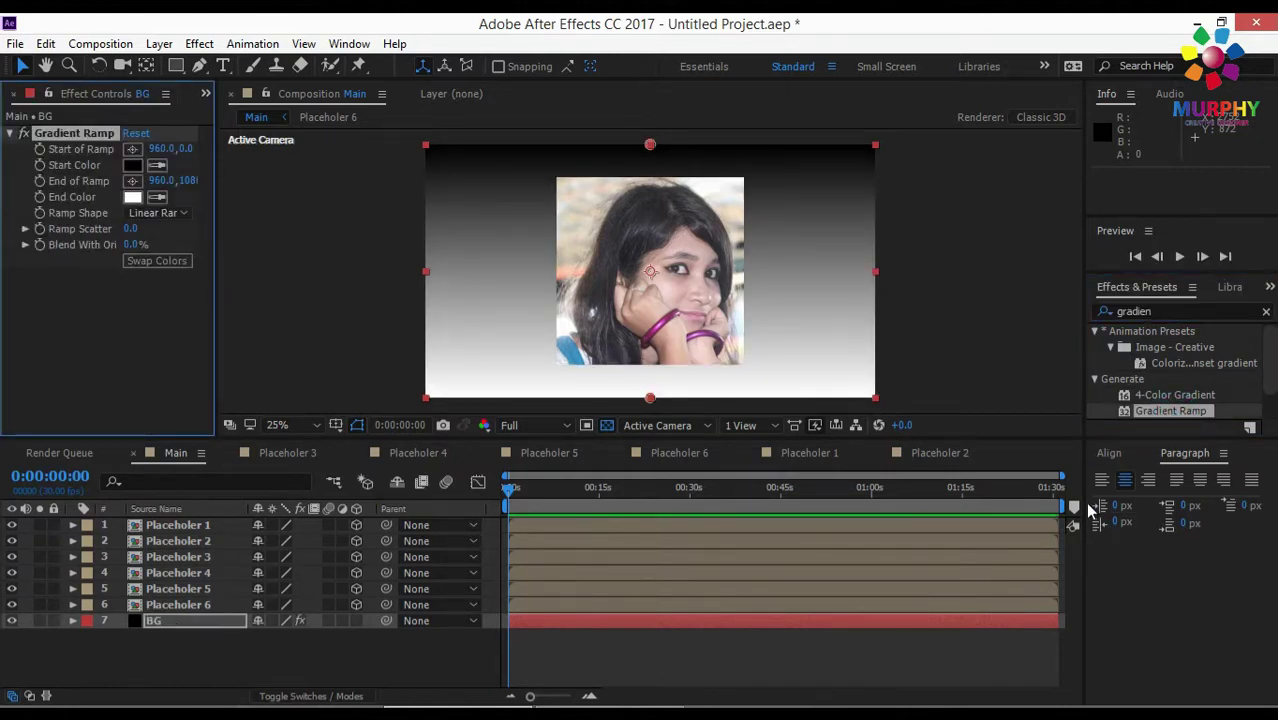
left_click(1176, 365)
left_click_drag(1170, 411, 168, 622)
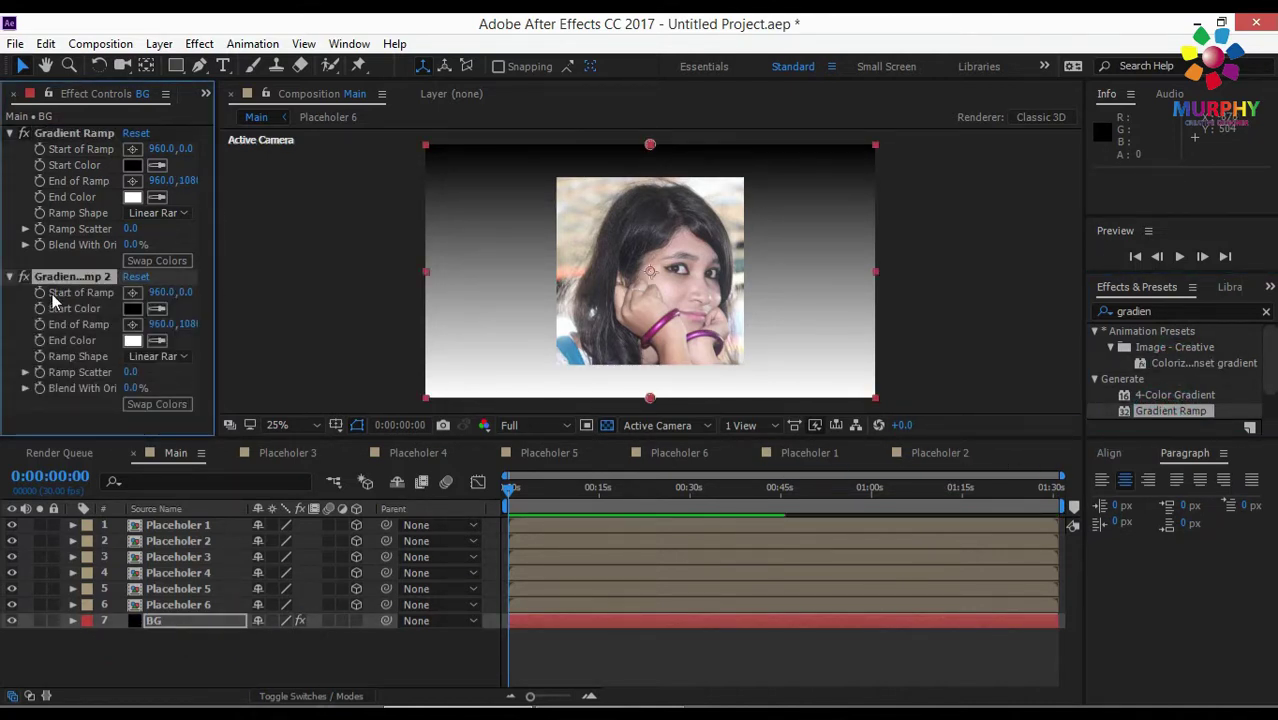
key("Delete")
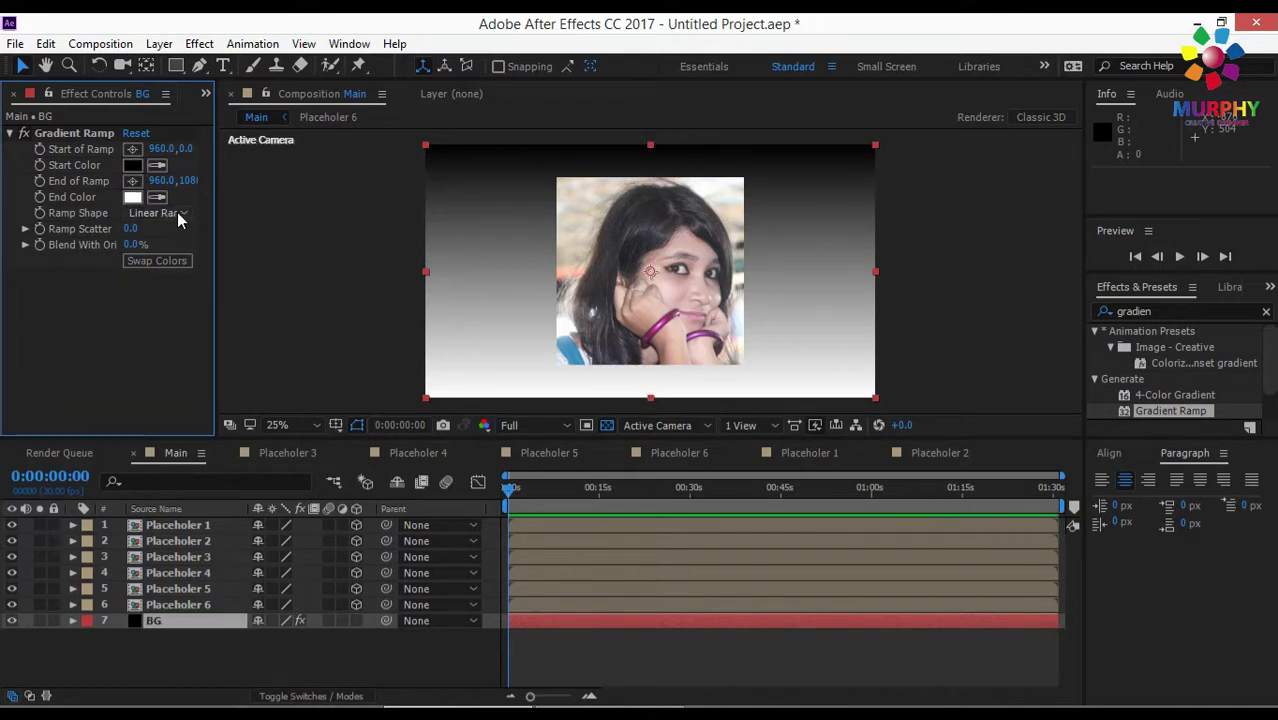
Set the BG gradient's start color to a light blue
left_click(132, 165)
left_click_drag(395, 365, 1012, 248)
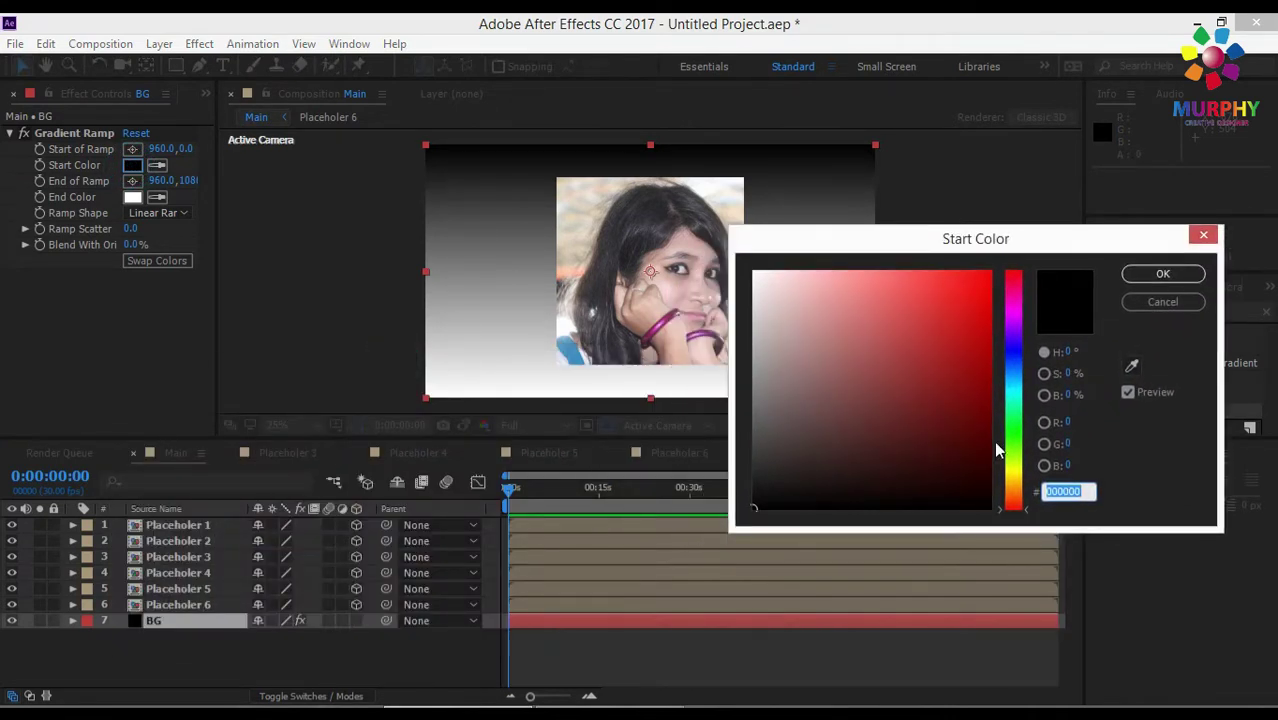
left_click_drag(1012, 410, 1013, 365)
left_click(944, 290)
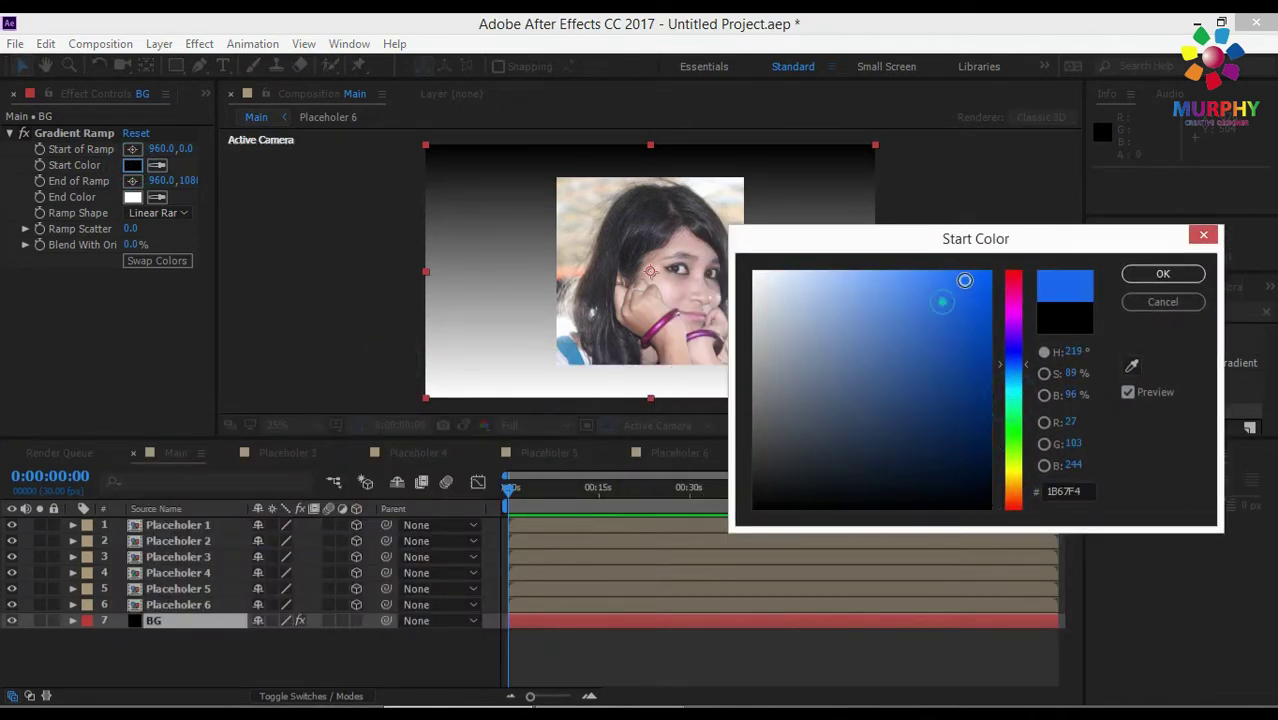
left_click(962, 330)
left_click(907, 340)
left_click(807, 280)
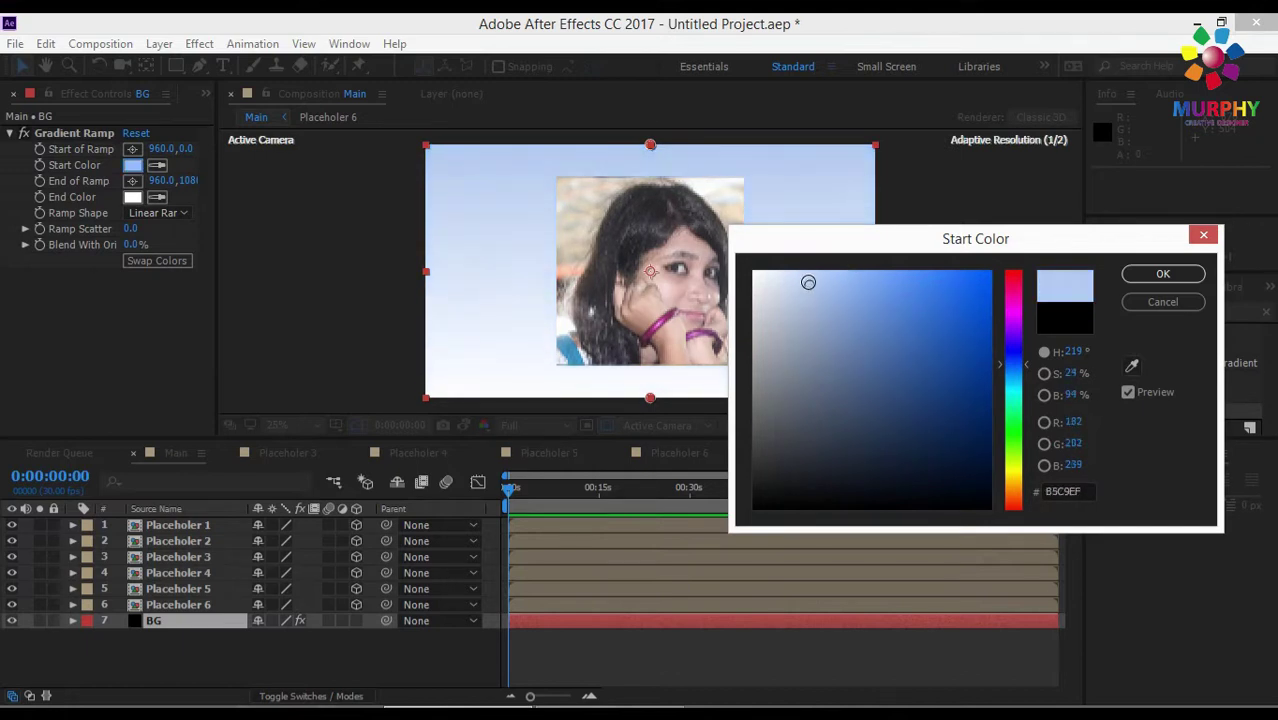
left_click(806, 273)
left_click(1163, 273)
Set the BG gradient's end color to off-white and its ramp shape to Radial Ramp
left_click(133, 197)
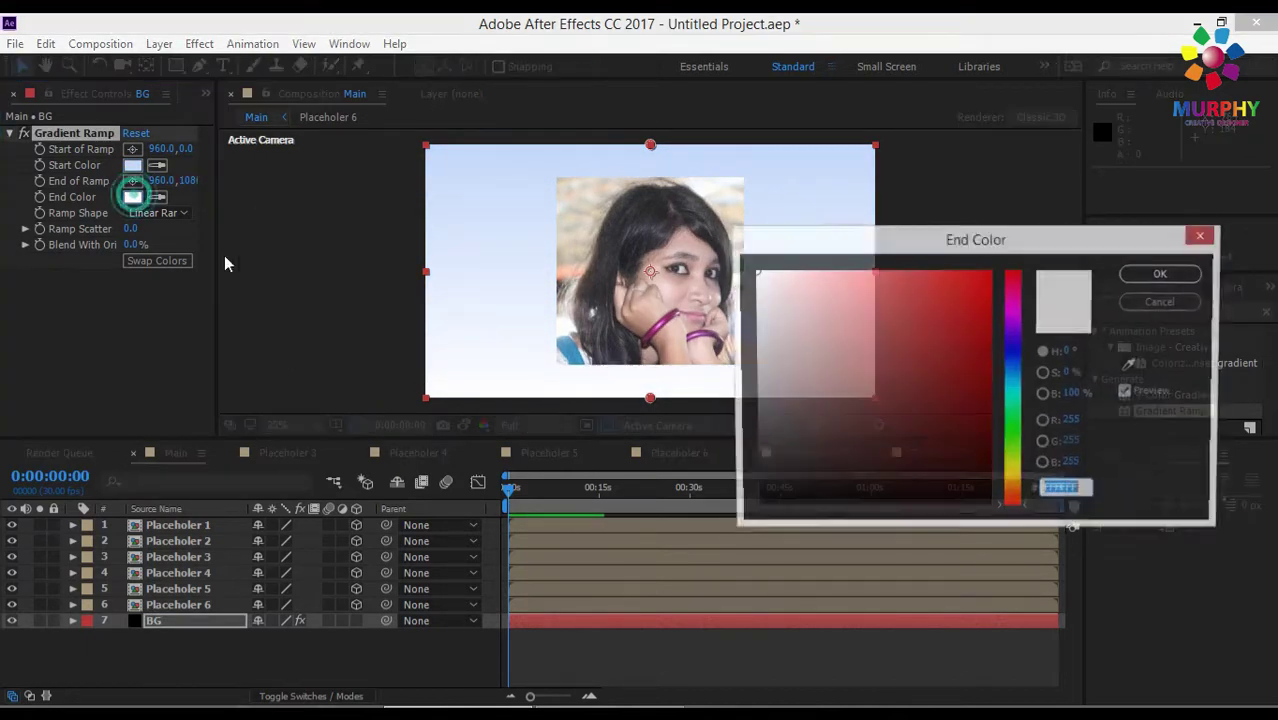
mouse_move(804, 330)
left_mouse_down()
mouse_move(779, 272)
mouse_move(712, 278)
left_mouse_up()
left_click(1163, 273)
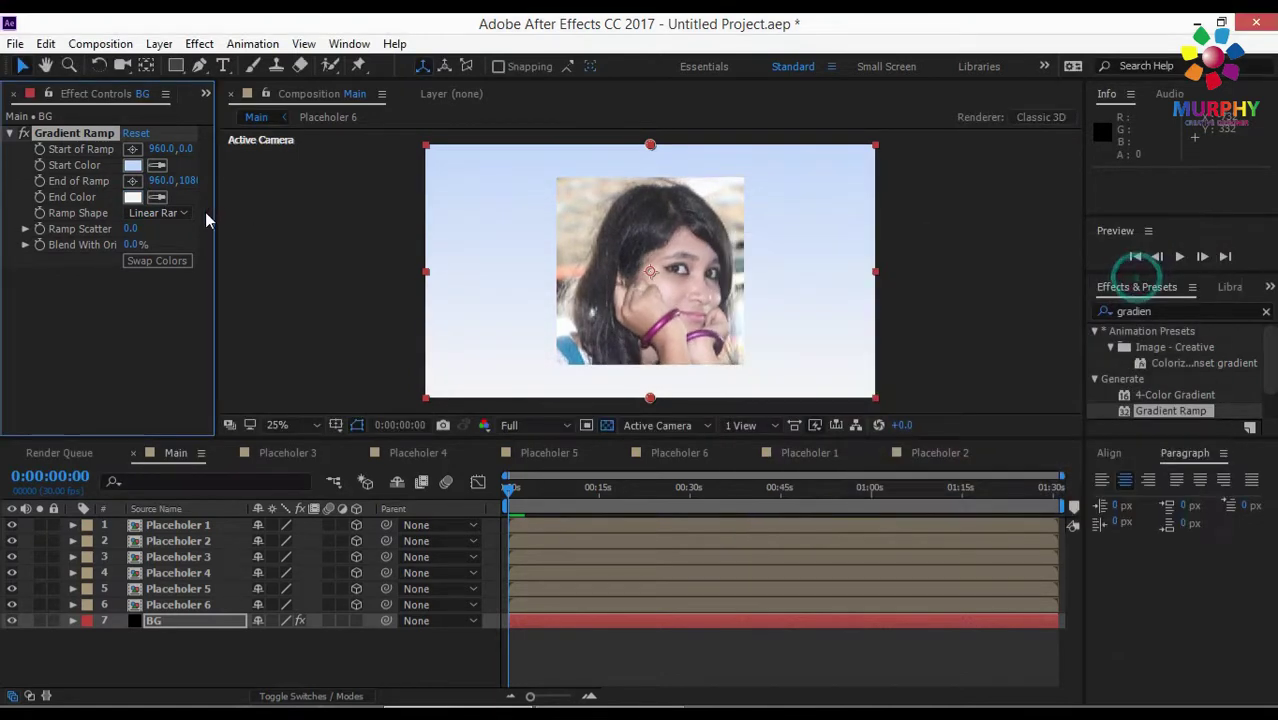
left_click(158, 214)
left_click(172, 252)
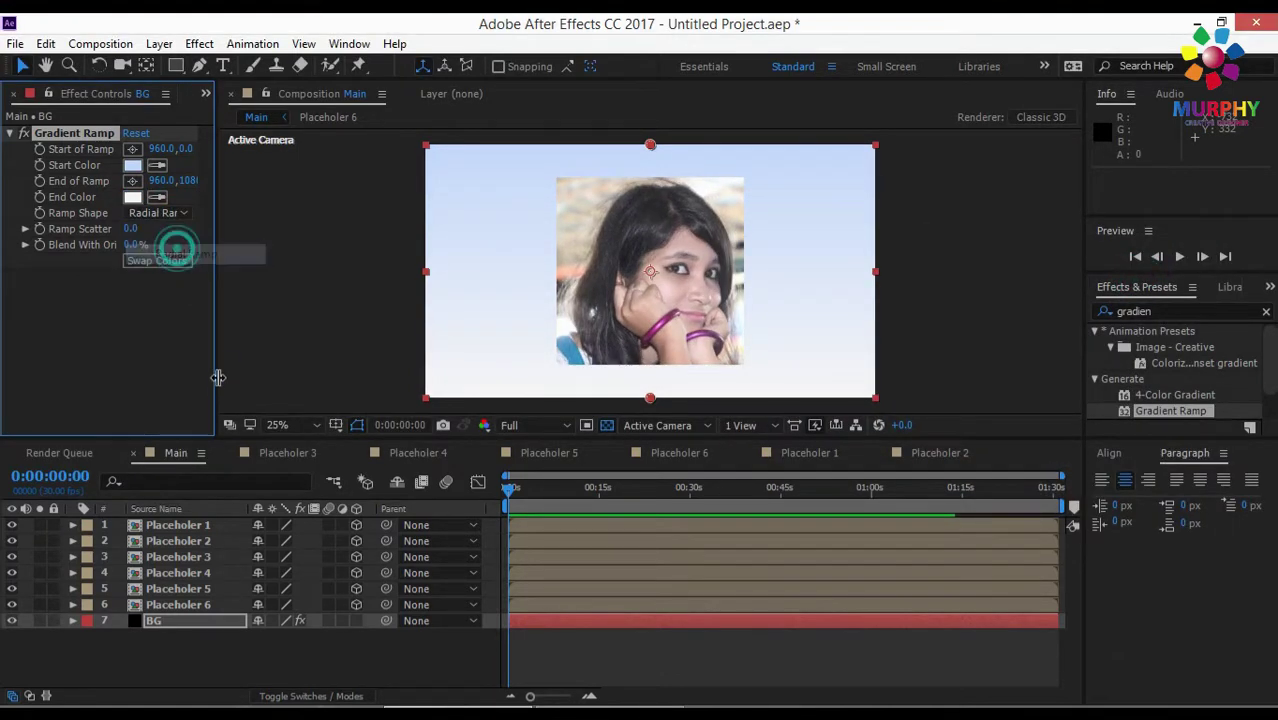
left_click(305, 672)
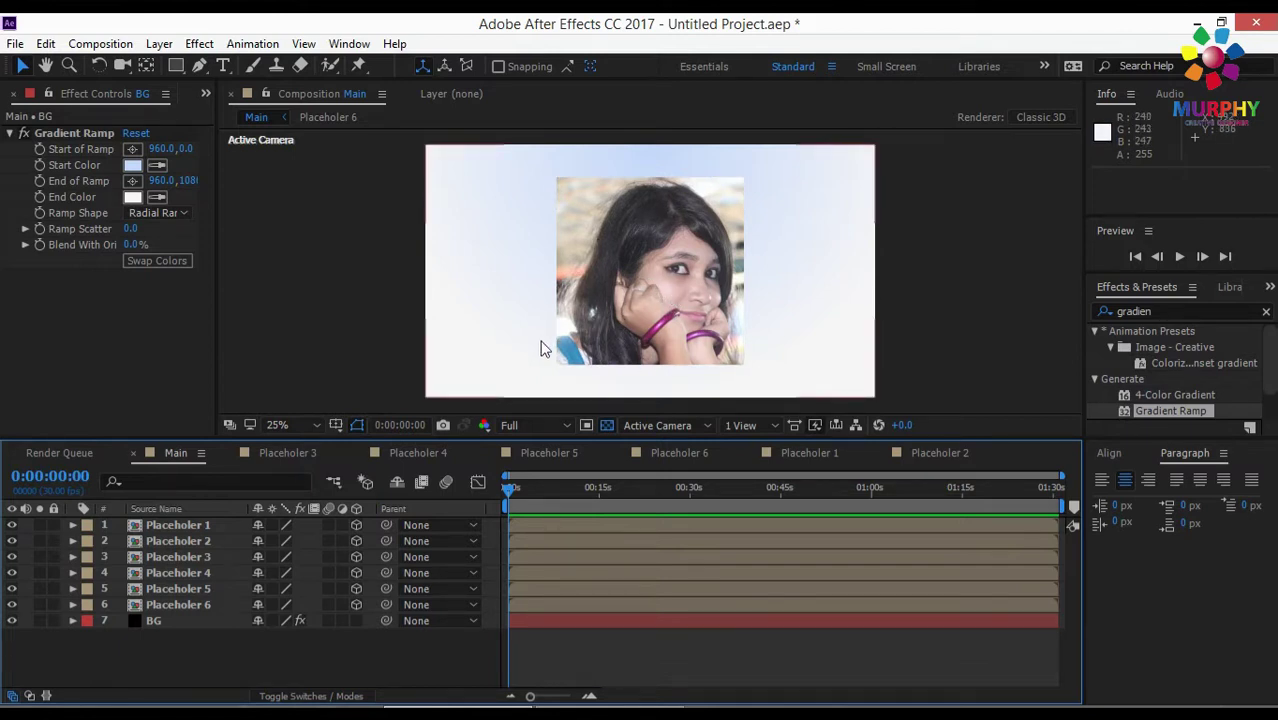
Select the Placeholer 5 layer and show the composition in two horizontal views, Top and Active Camera
left_click(198, 527)
left_click(199, 541)
left_click(200, 555)
left_click(203, 572)
left_click(207, 589)
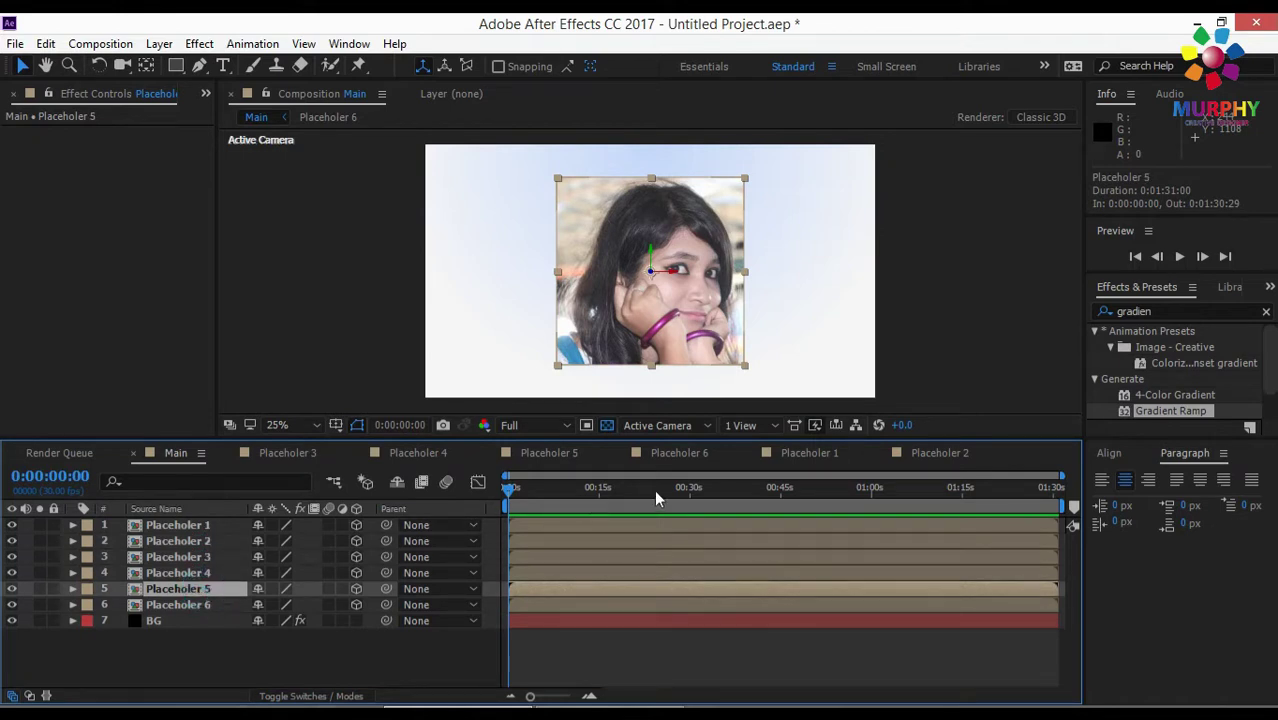
left_click(774, 427)
left_click(790, 467)
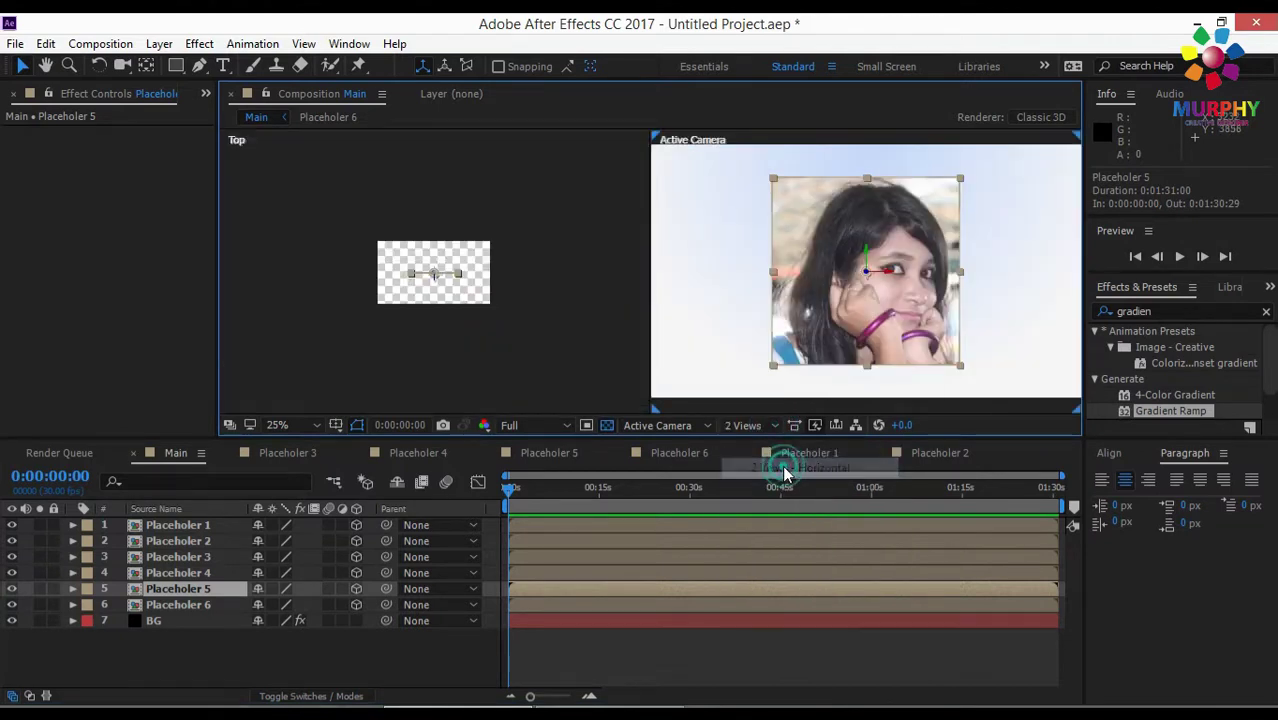
Move Placeholer 5 left and back in depth in the Top view, to about X 752, Z 336
scroll(431, 263, "up", 2)
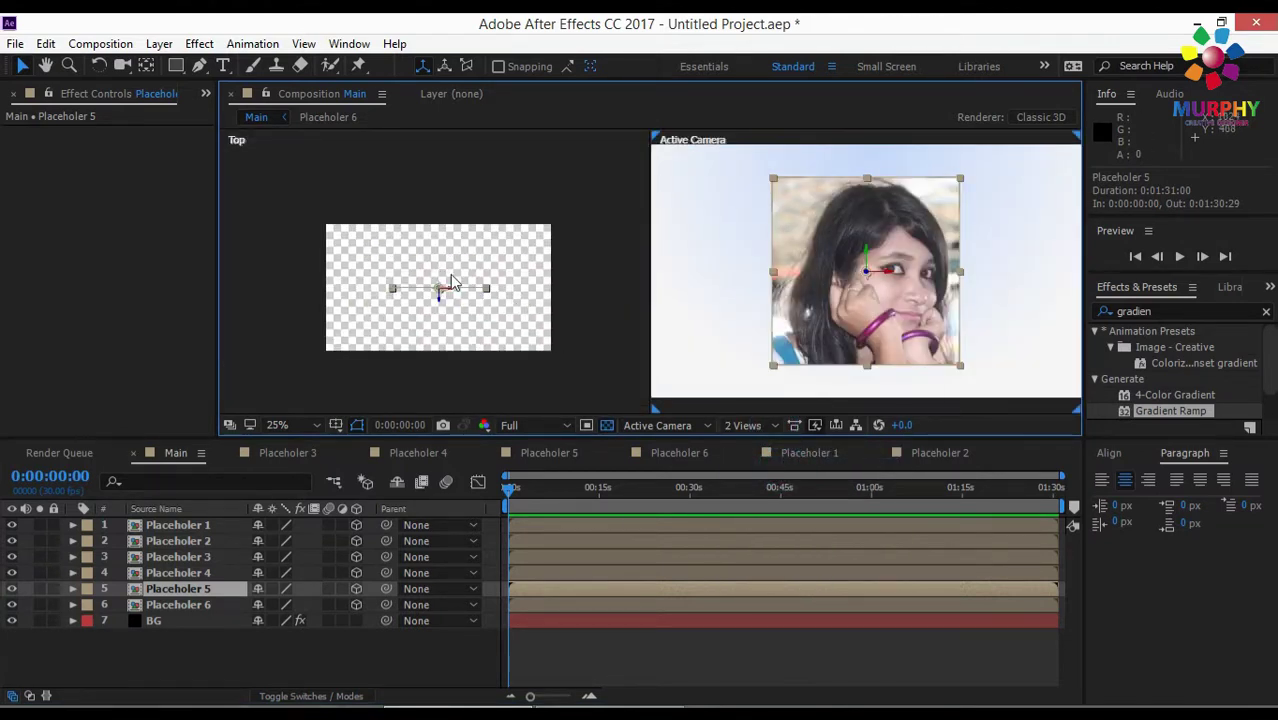
scroll(463, 303, "up", 2)
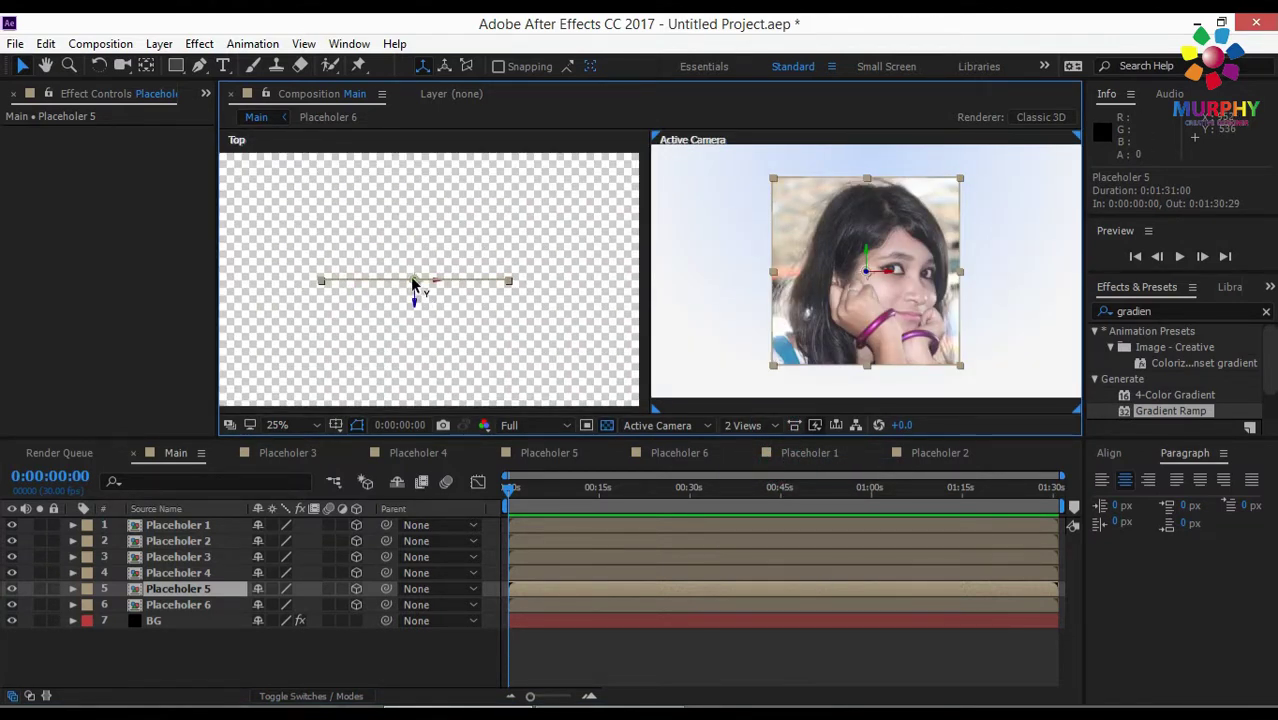
left_click_drag(414, 287, 368, 205)
scroll(444, 242, "down", 1)
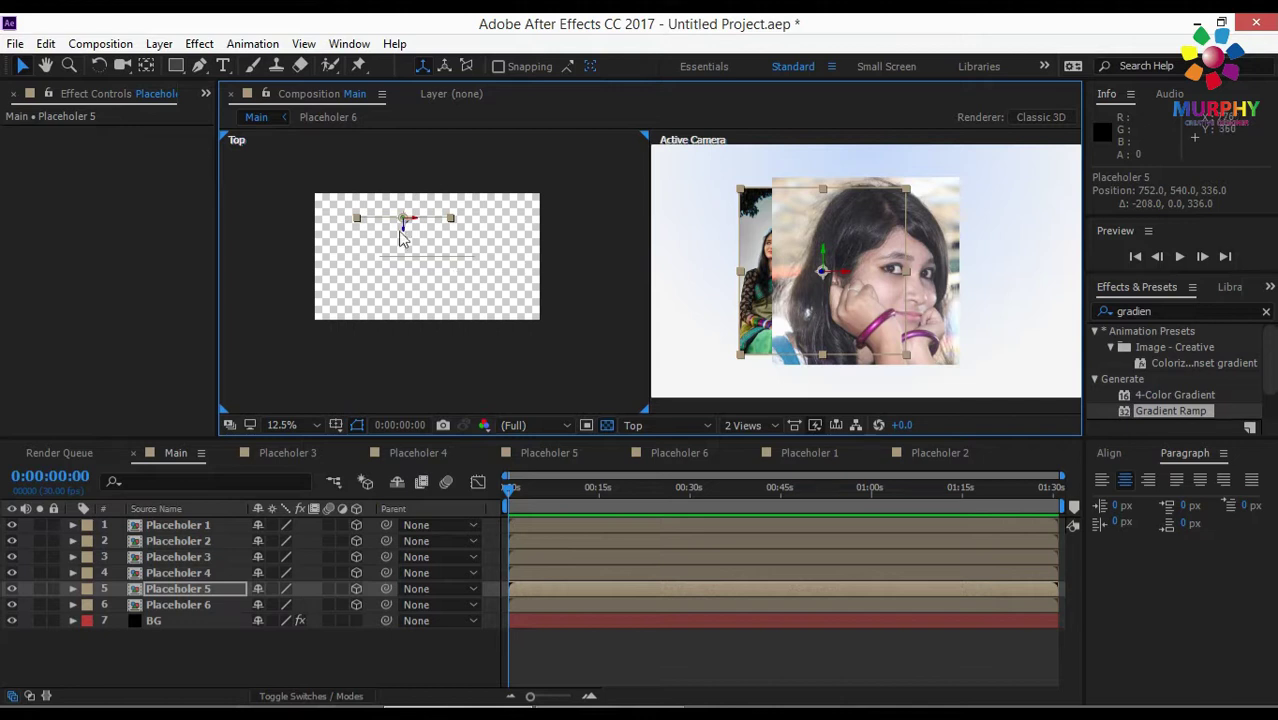
left_click_drag(401, 224, 408, 217)
left_click(433, 248)
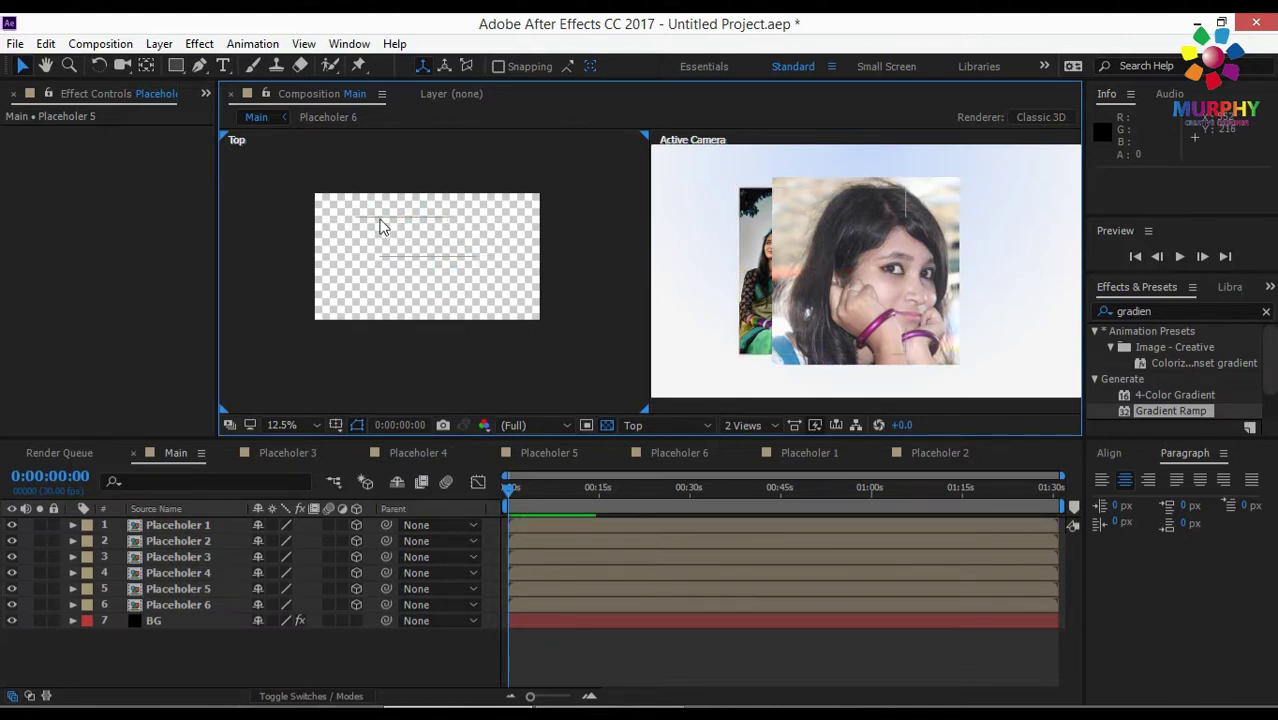
Move Placeholer 5 to the upper left of the Active Camera frame, at about 117, 229, 336
left_click(750, 228)
left_click(750, 226)
left_click_drag(686, 204, 632, 168)
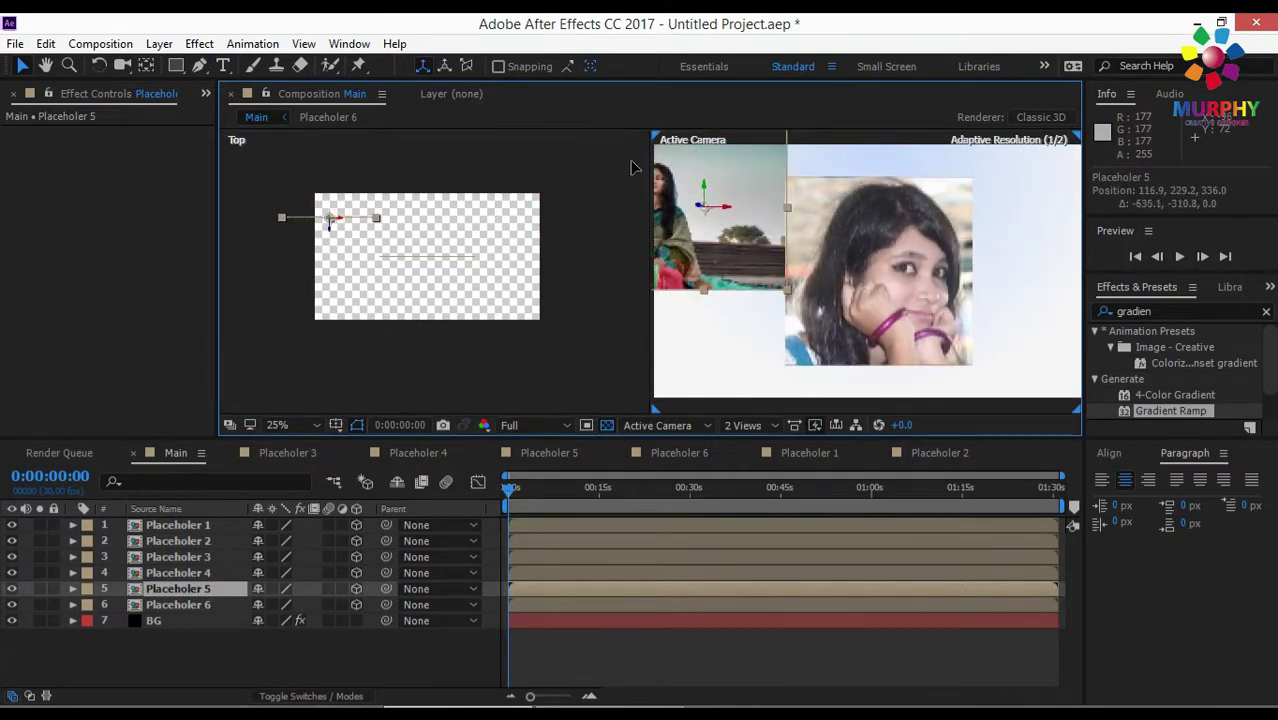
left_click(560, 360)
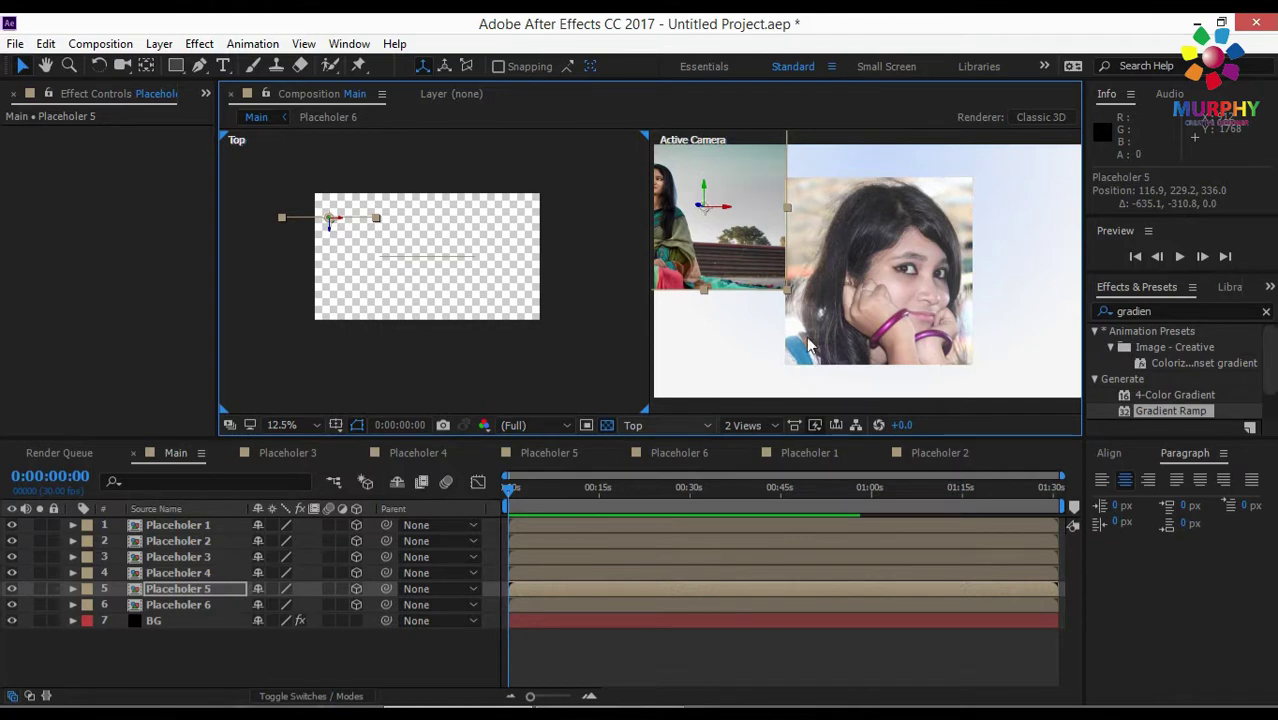
Move Placeholer 4 back in depth and to the right of the front picture using the Top view
left_click(200, 572)
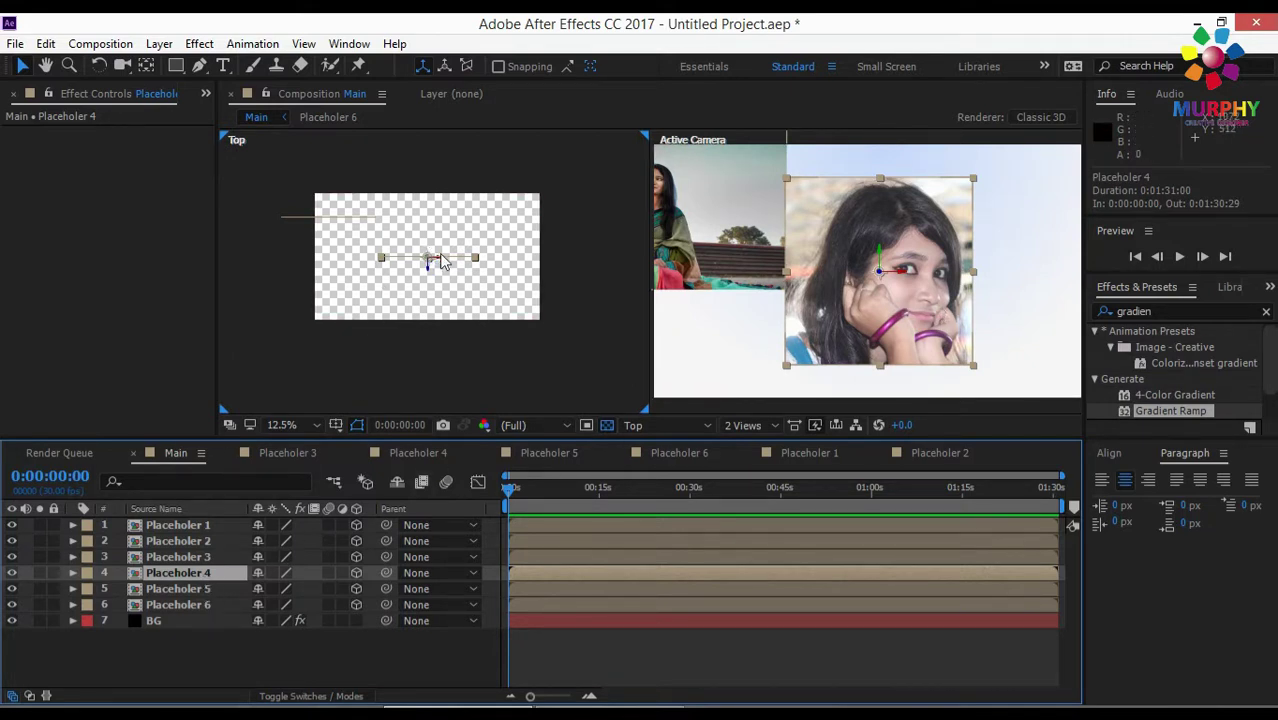
left_click_drag(423, 262, 544, 192)
Move Placeholer 3 right and back in depth, then raise it to the upper right of the camera frame
left_click(193, 557)
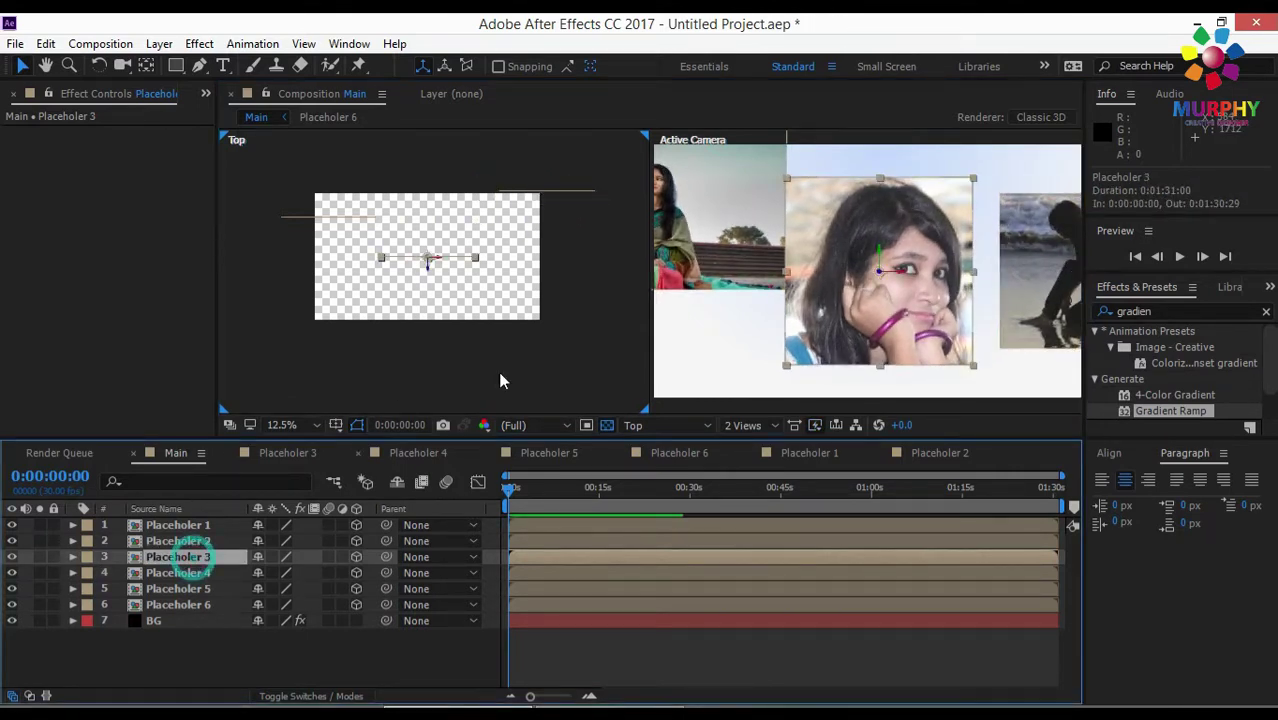
left_click(417, 254)
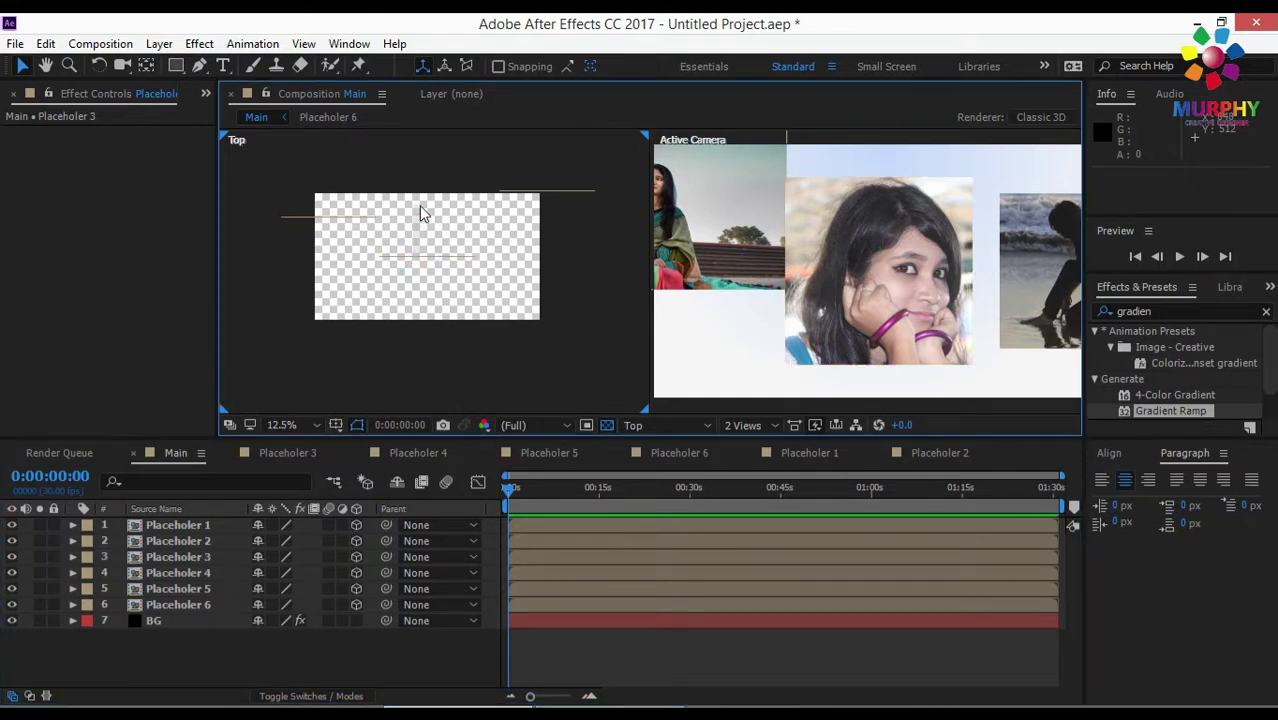
left_click(195, 557)
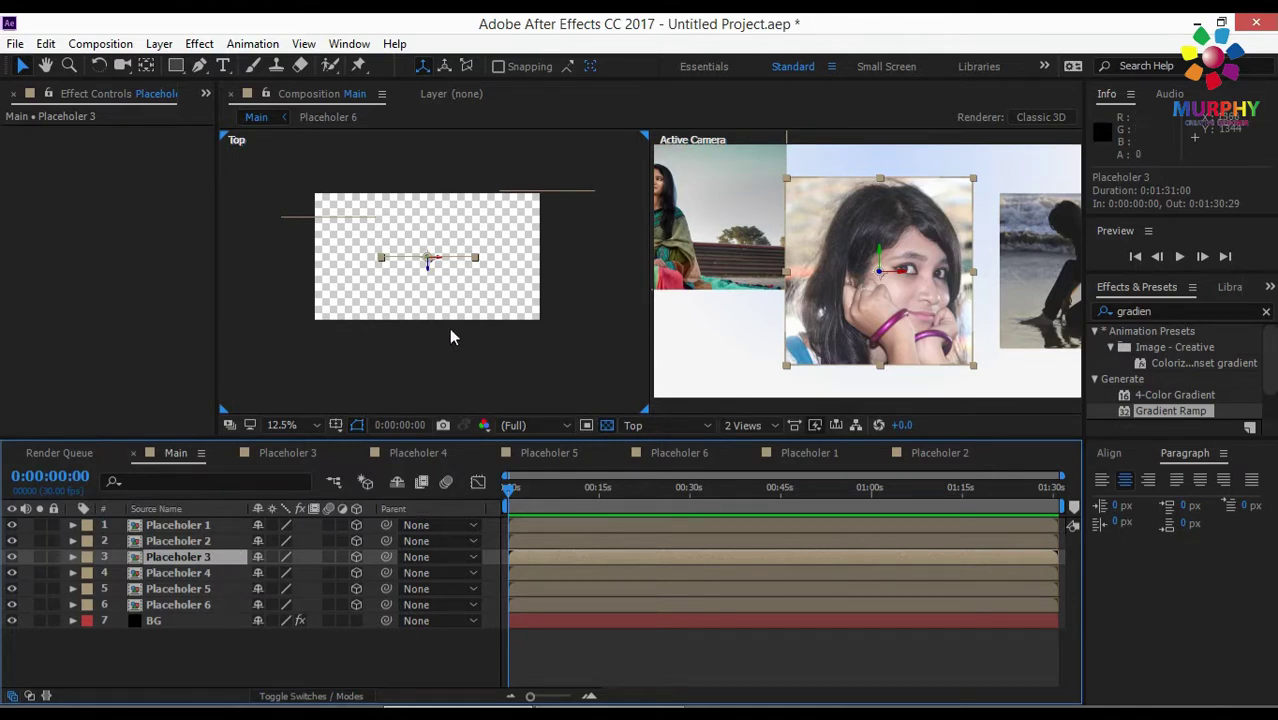
scroll(423, 261, "up", 2)
left_click(412, 246)
left_click_drag(399, 243, 513, 148)
left_click_drag(1015, 270, 998, 207)
Move Placeholer 2 left and forward in depth in the Top view, then down to the lower left of the camera frame, about 100.5, 1016.1, -280
left_click(212, 541)
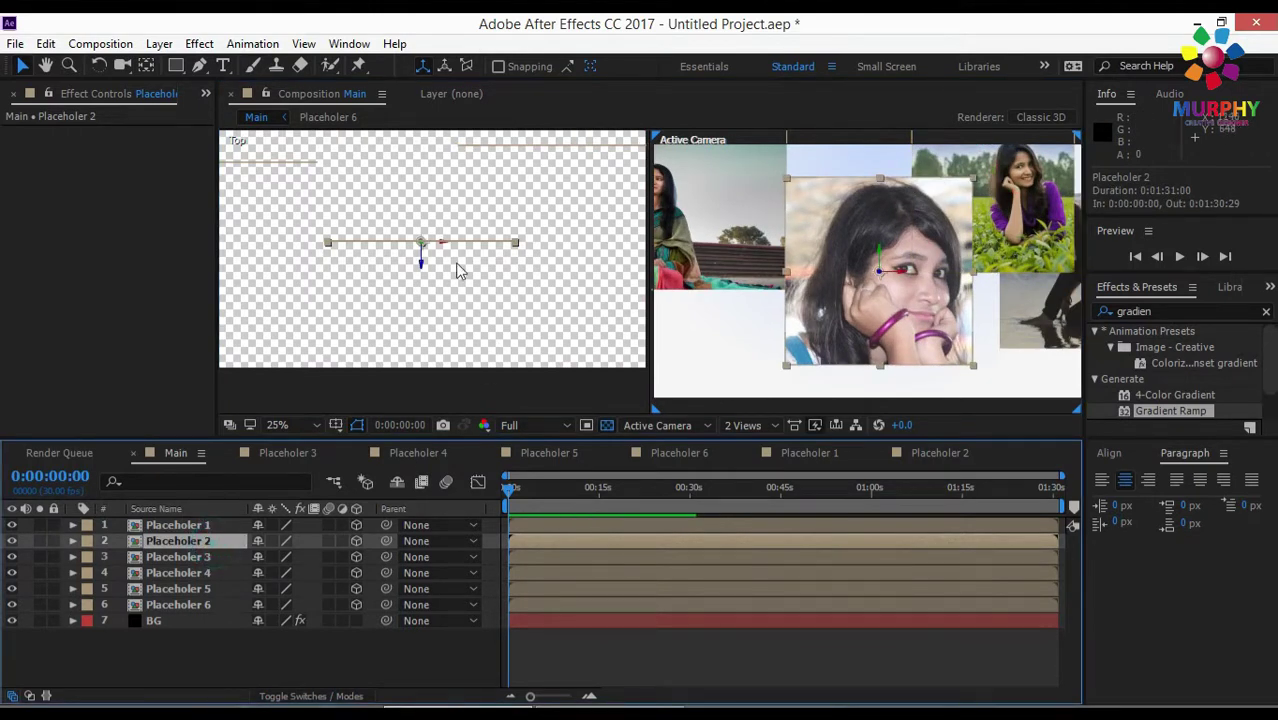
left_click_drag(418, 250, 304, 323)
left_click_drag(775, 305, 705, 440)
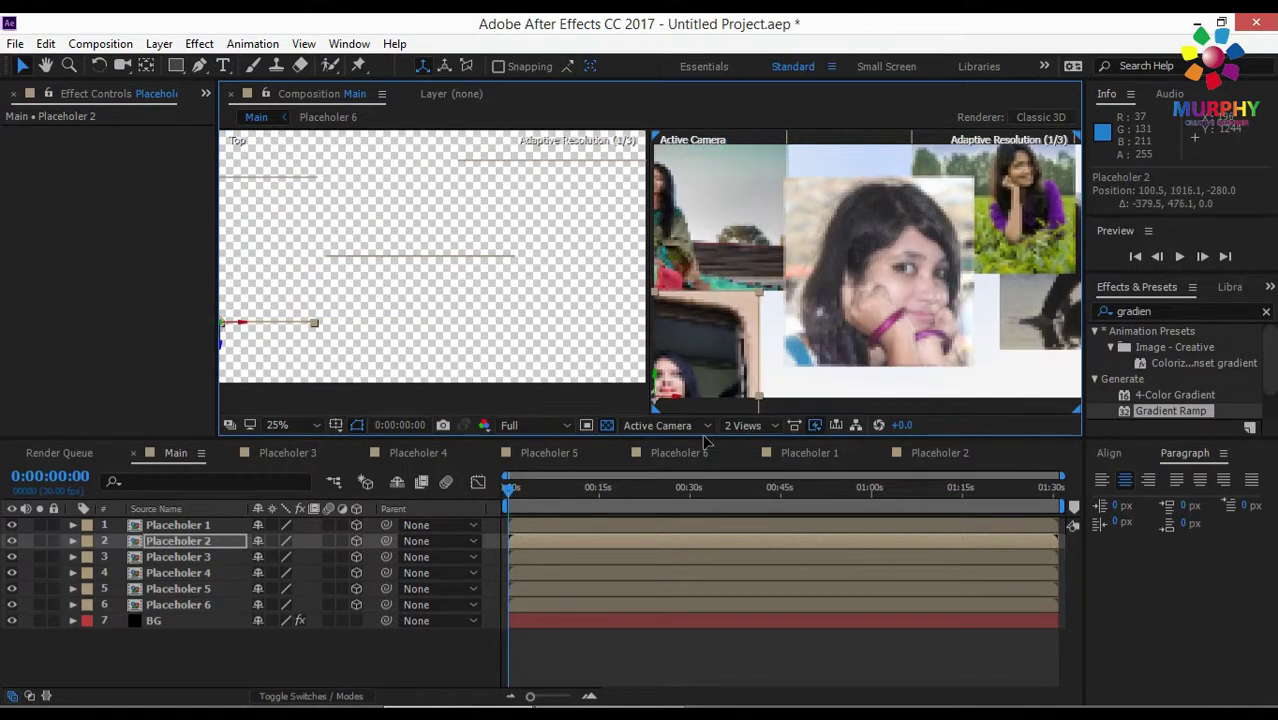
Rearrange Placeholers 5, 3 and 4 in depth in the Top view, pushing Placeholer 4 back to about 1608, 540, 744
left_click(210, 525)
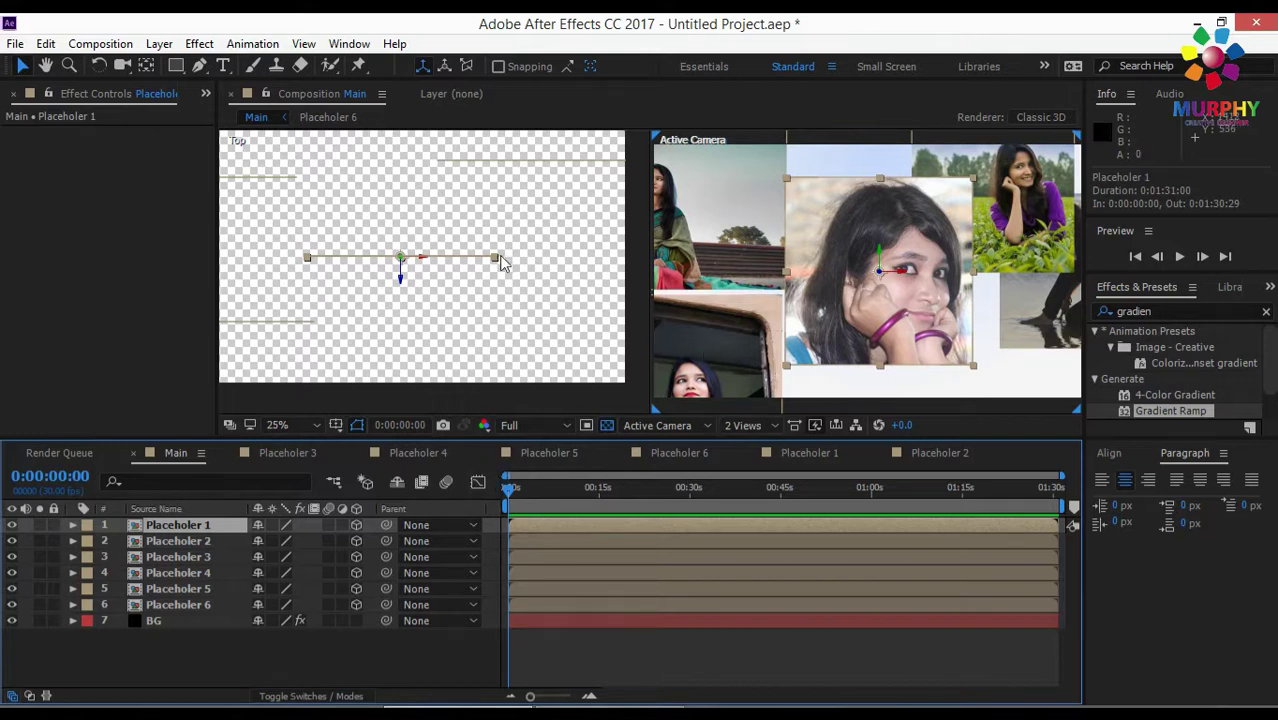
scroll(536, 219, "down", 2)
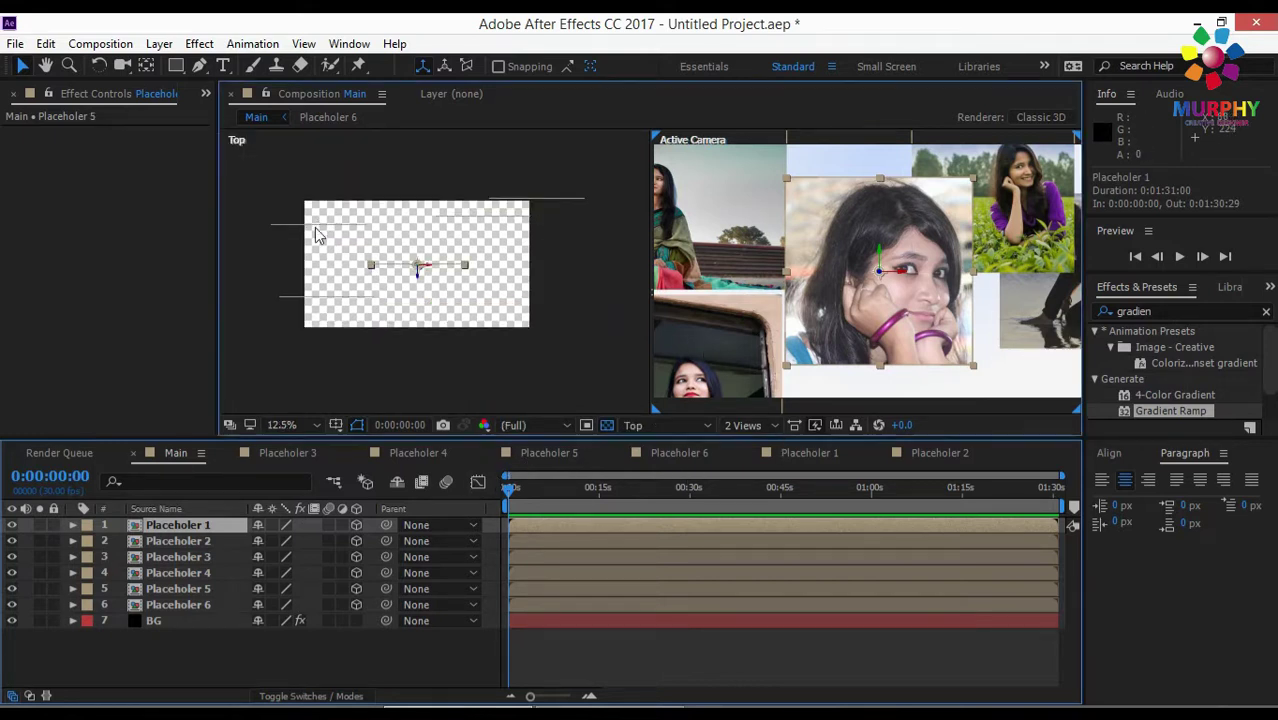
left_click(307, 198)
left_click_drag(307, 198, 308, 193)
left_click_drag(483, 214, 557, 268)
left_click_drag(537, 197, 492, 177)
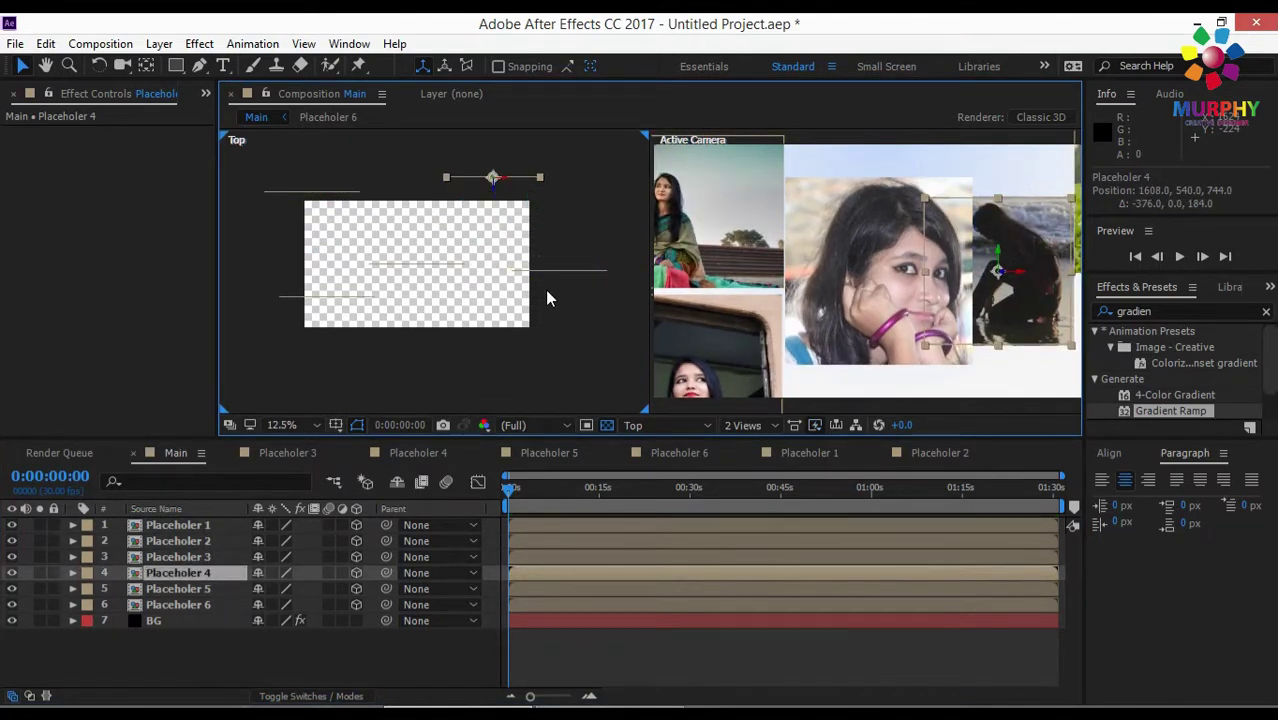
Move Placeholer 3 back in depth in the Top view, to about 2137.8, 148, 288
left_click(544, 238)
left_click(550, 268)
left_click(546, 243)
left_click_drag(582, 266, 578, 229)
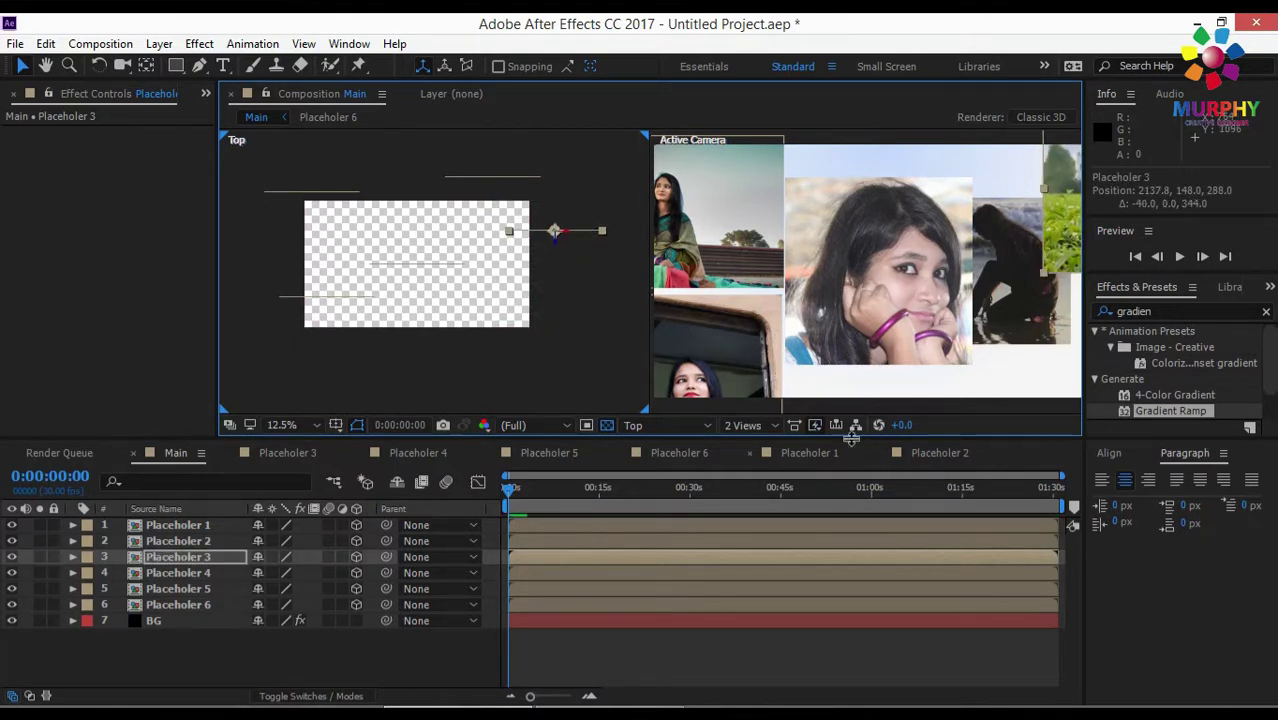
Switch to a single Active Camera view and shift Placeholer 5 toward the upper left and Placeholer 2 within the lower left of the frame
left_click(776, 428)
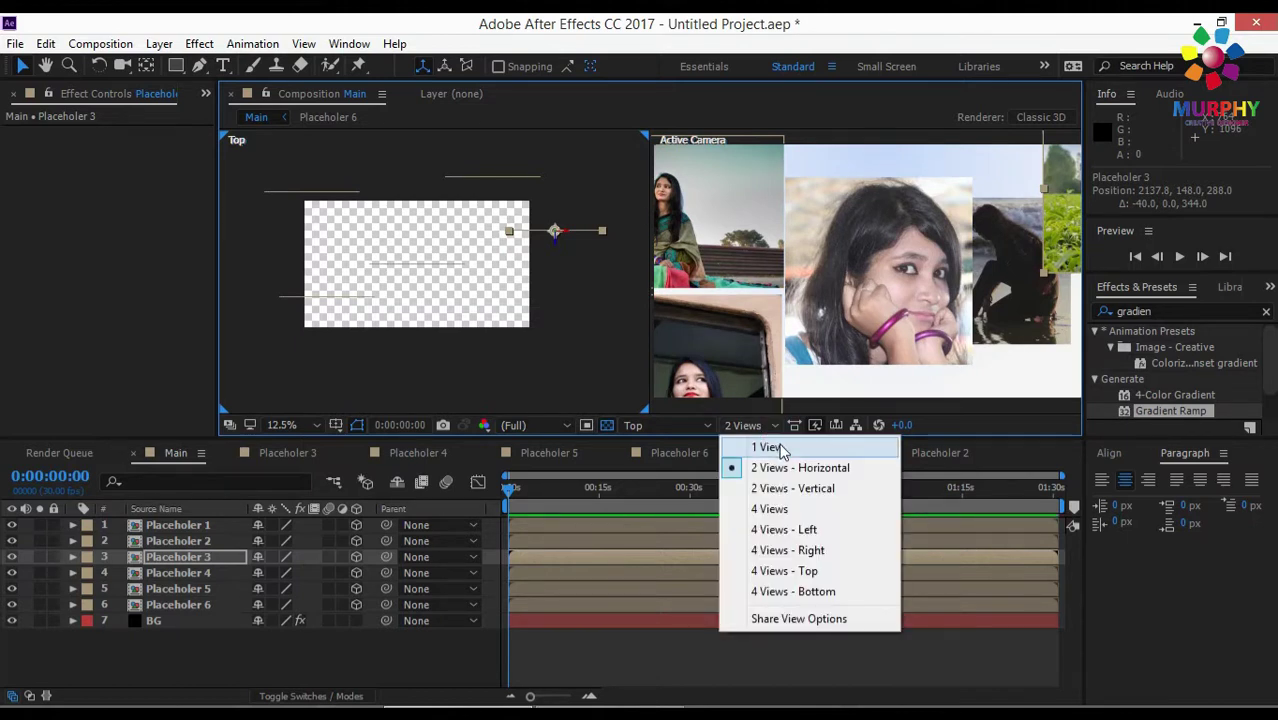
left_click(777, 445)
key("comma")
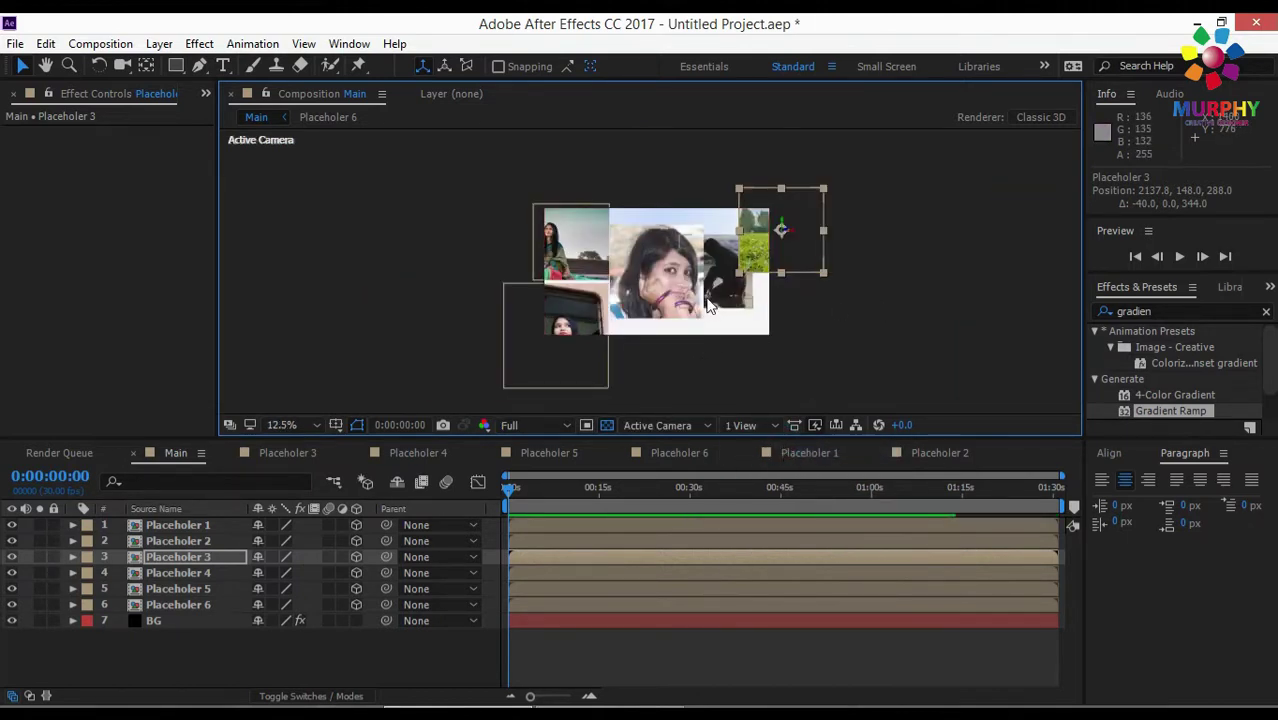
left_click_drag(587, 330, 564, 300)
left_click_drag(495, 350, 544, 341)
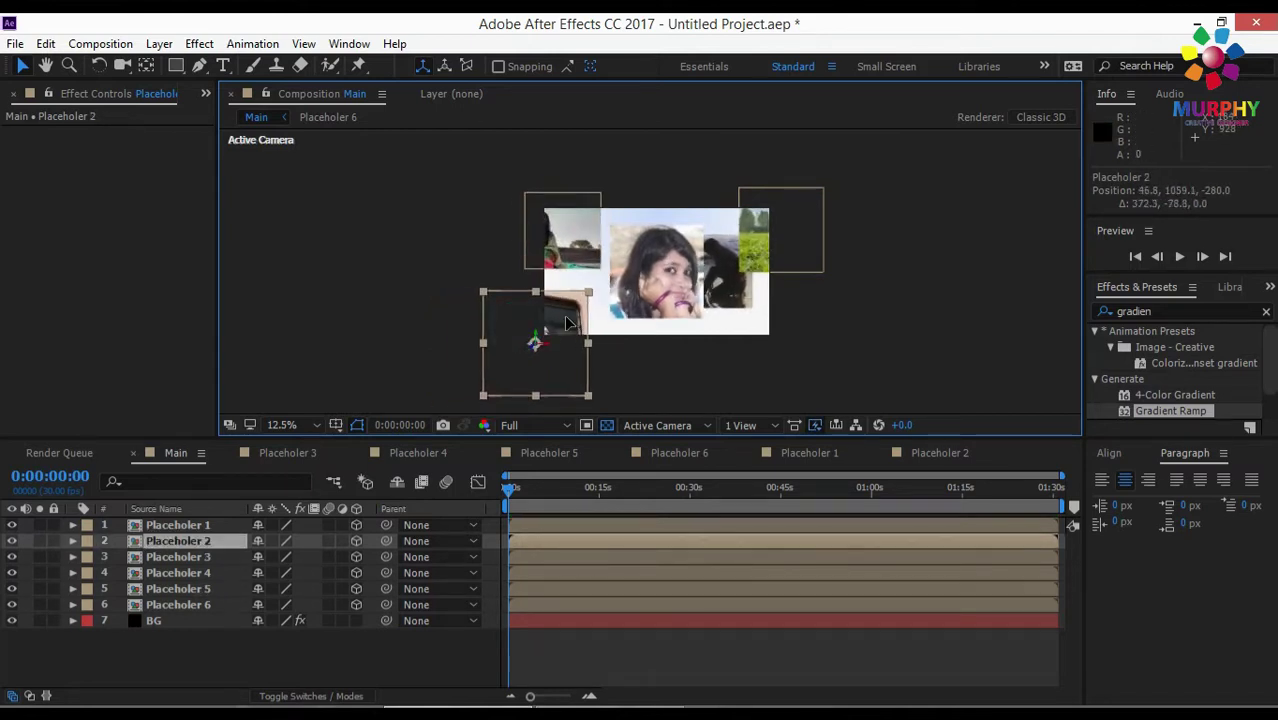
Lower Placeholer 4 at the frame's lower right to about 1863.8, 847, 744, and move Placeholer 3 up and left above it
left_click_drag(735, 298, 728, 320)
left_click_drag(790, 236, 761, 214)
left_click_drag(671, 284, 748, 300)
left_click(573, 243)
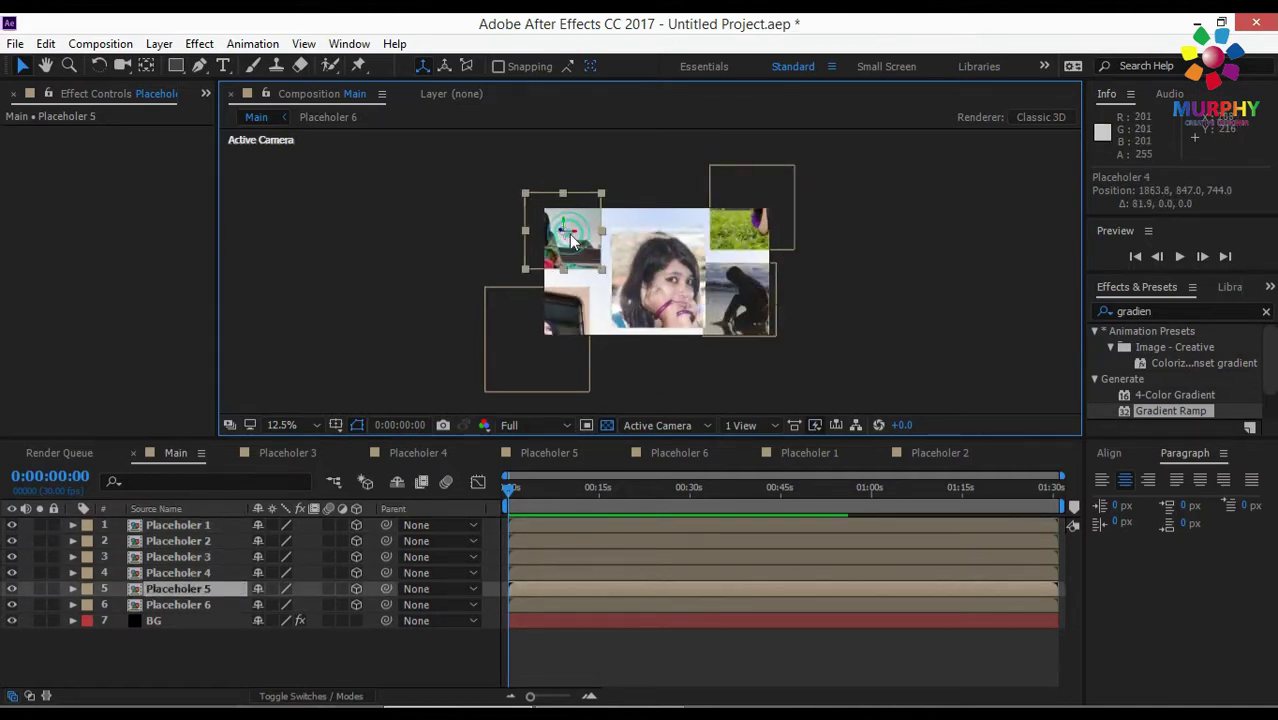
left_click(904, 357)
scroll(721, 305, "up", 1)
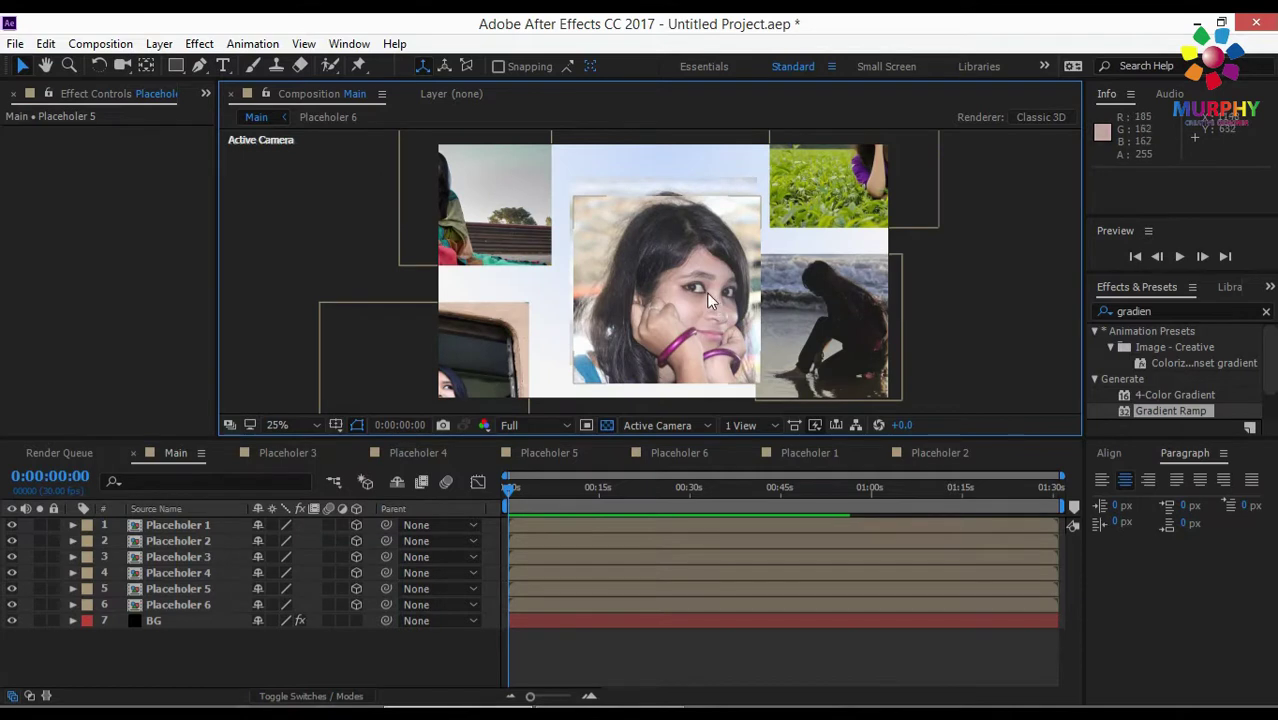
scroll(721, 305, "down", 1)
Add a two-node camera with the 50mm preset and an aperture of 250 mm
left_click(900, 603)
right_click(230, 656)
mouse_move(295, 479)
left_click(512, 568)
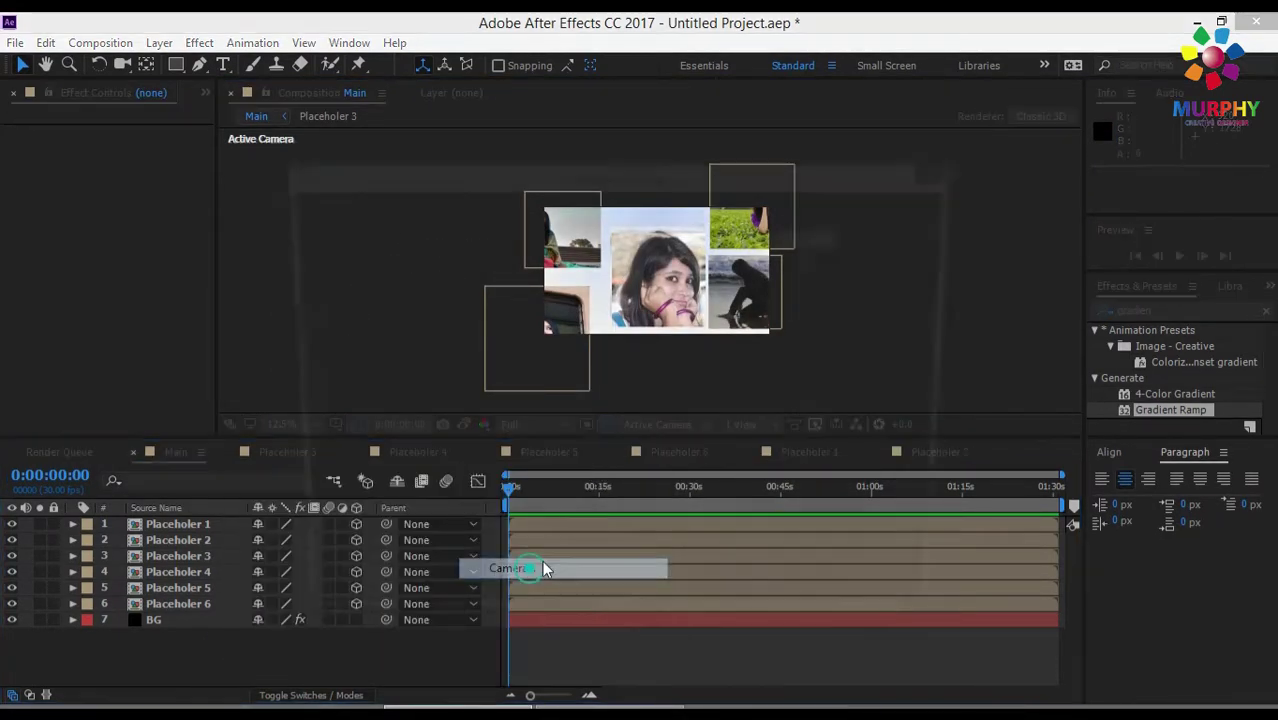
left_click(792, 267)
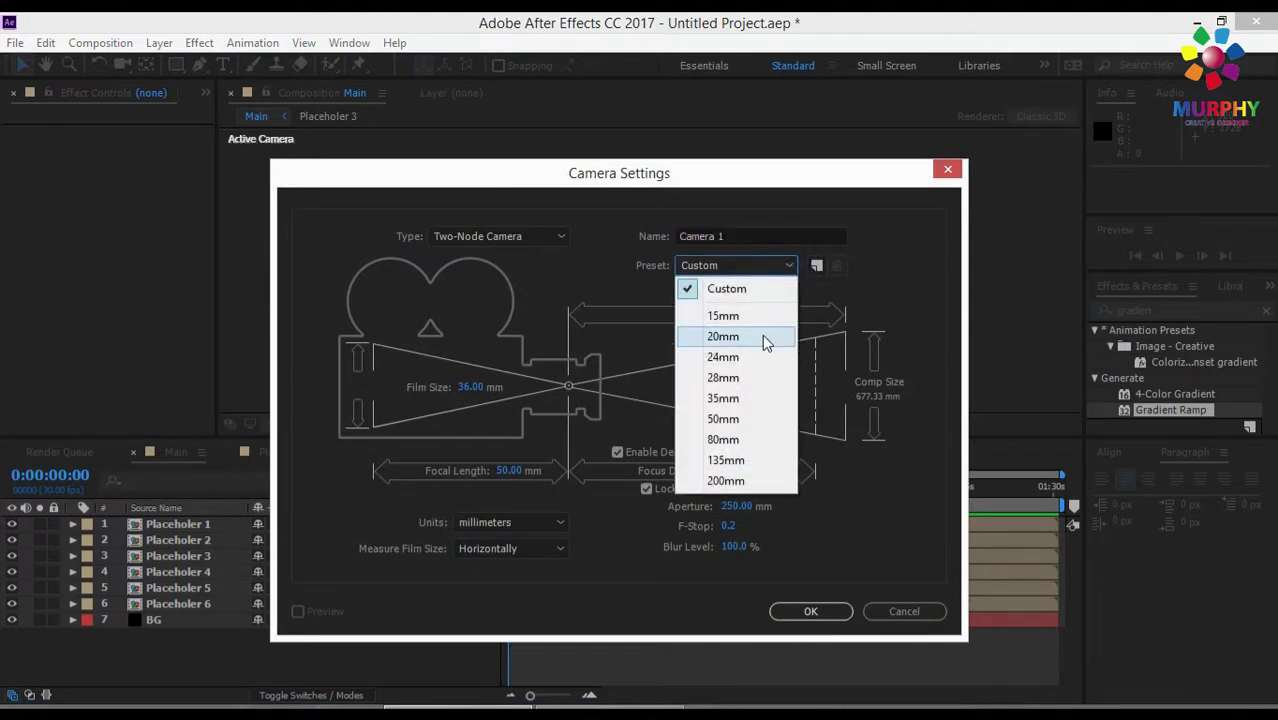
left_click(742, 421)
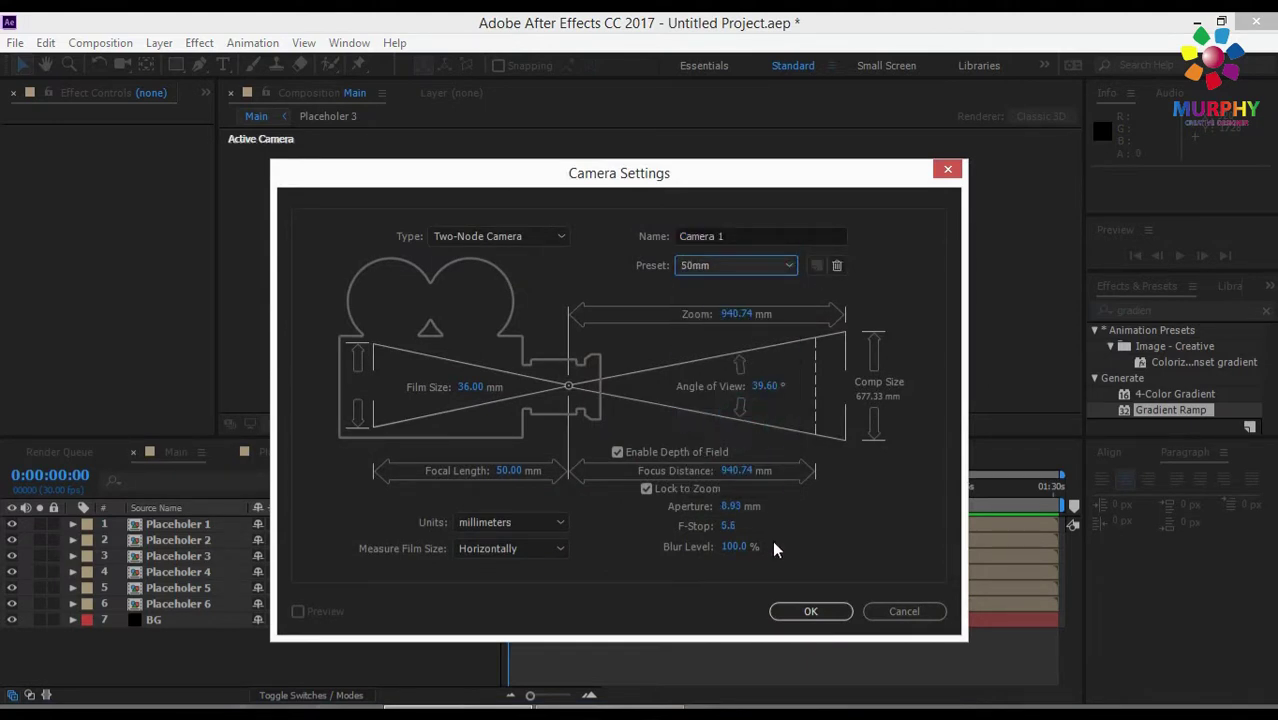
left_click(740, 506)
type("250")
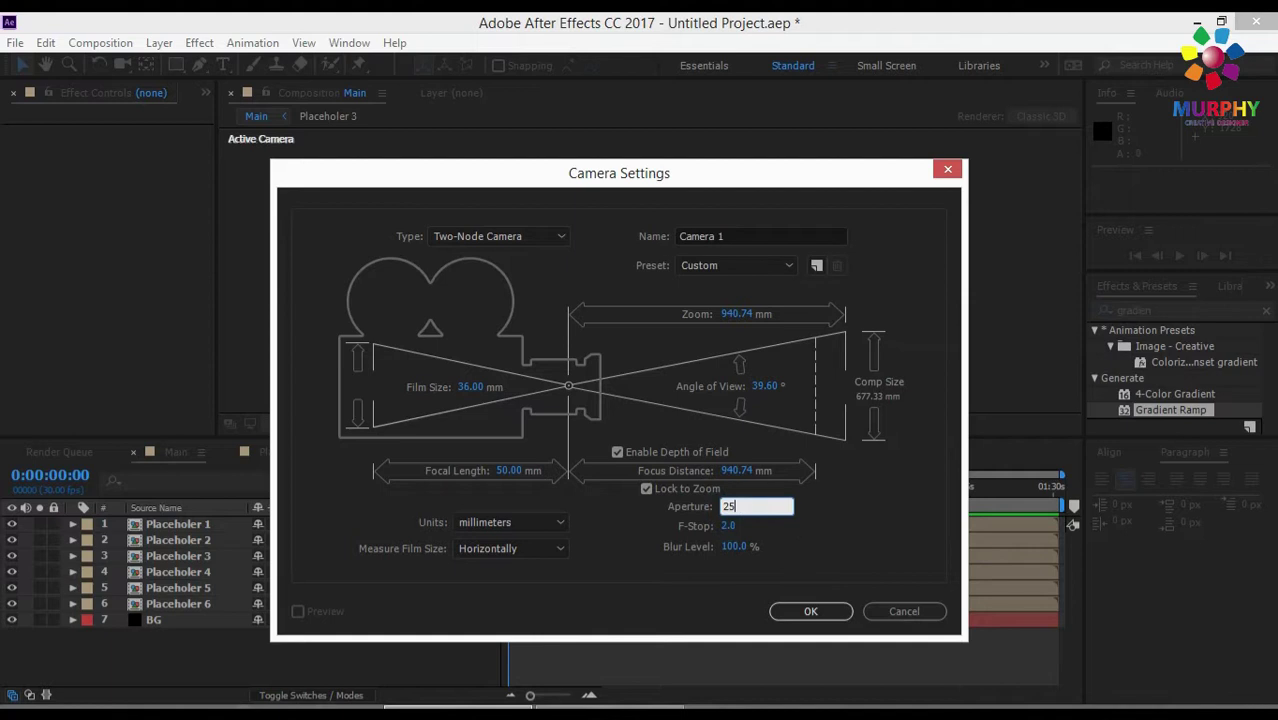
left_click(811, 612)
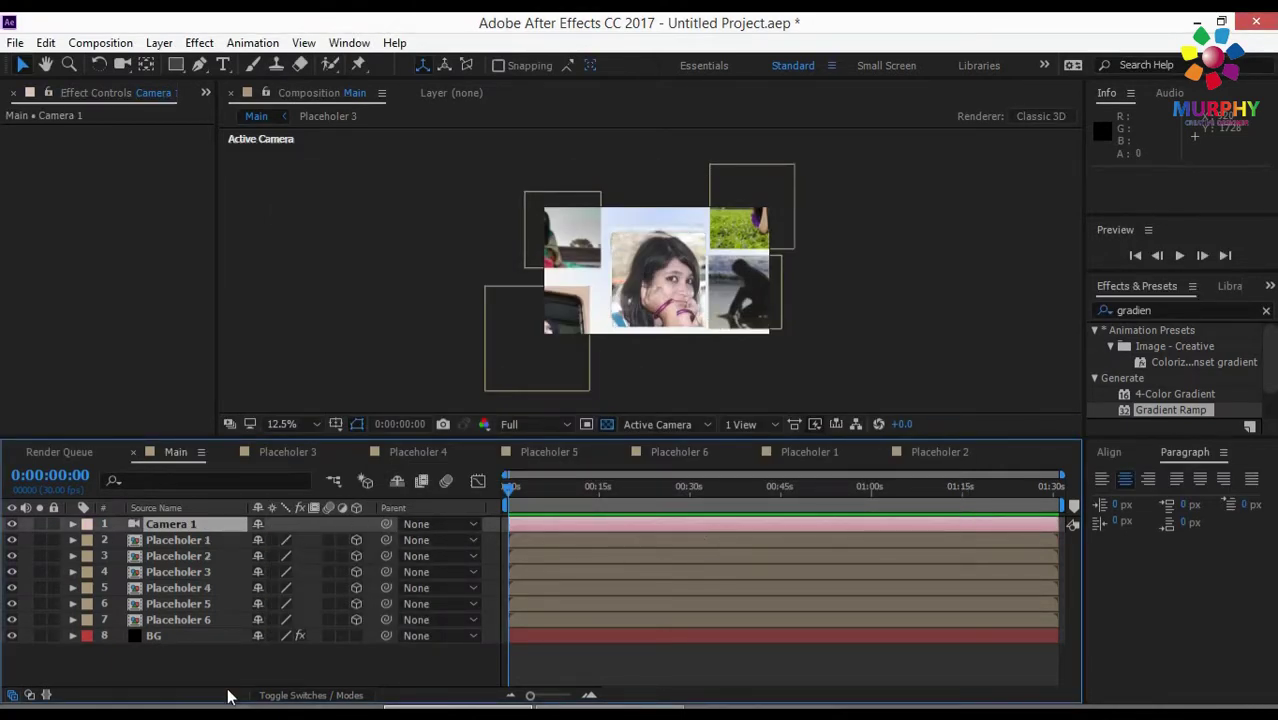
Add a null object, make it a 3D layer and rename it wiggle
right_click(257, 665)
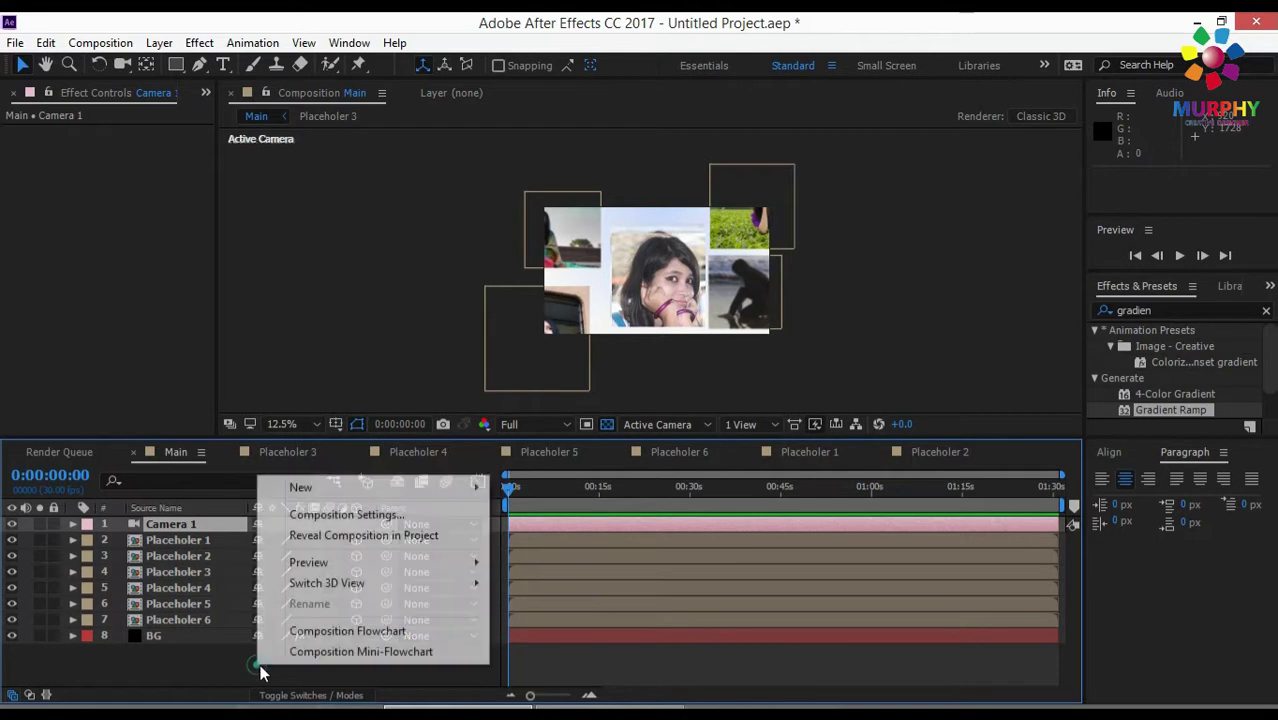
left_click(334, 488)
left_click(582, 597)
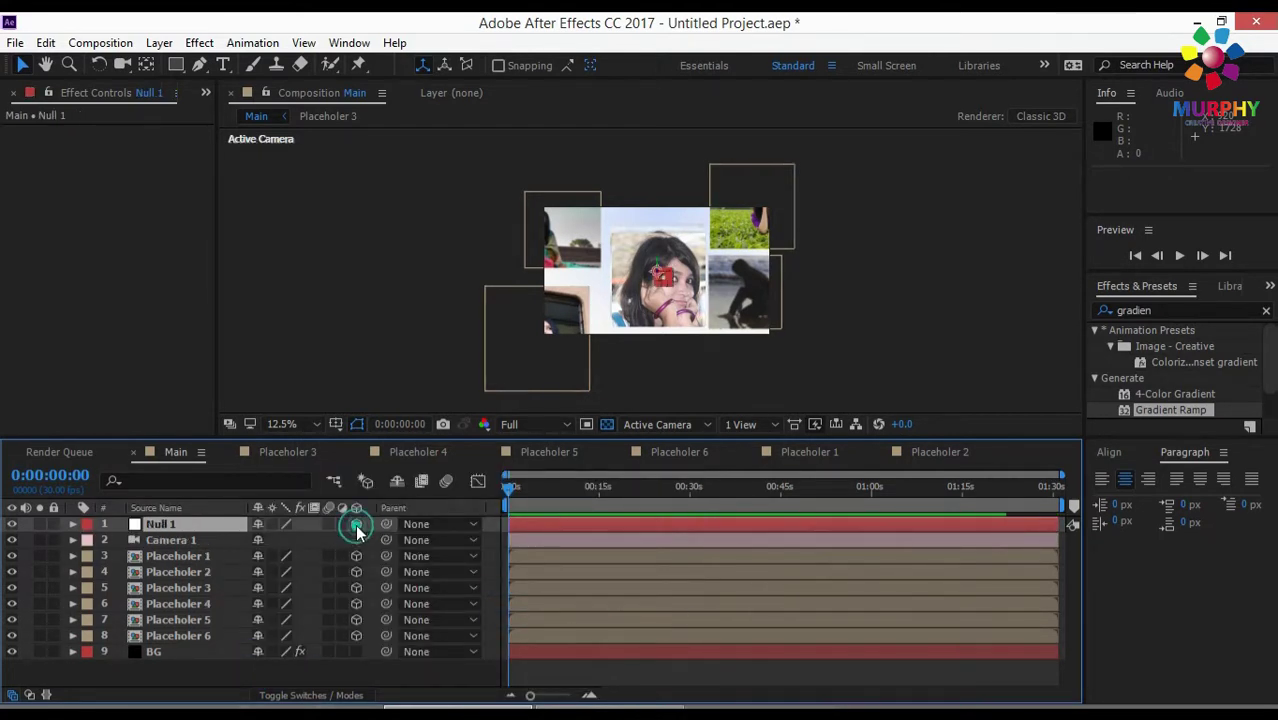
right_click(173, 523)
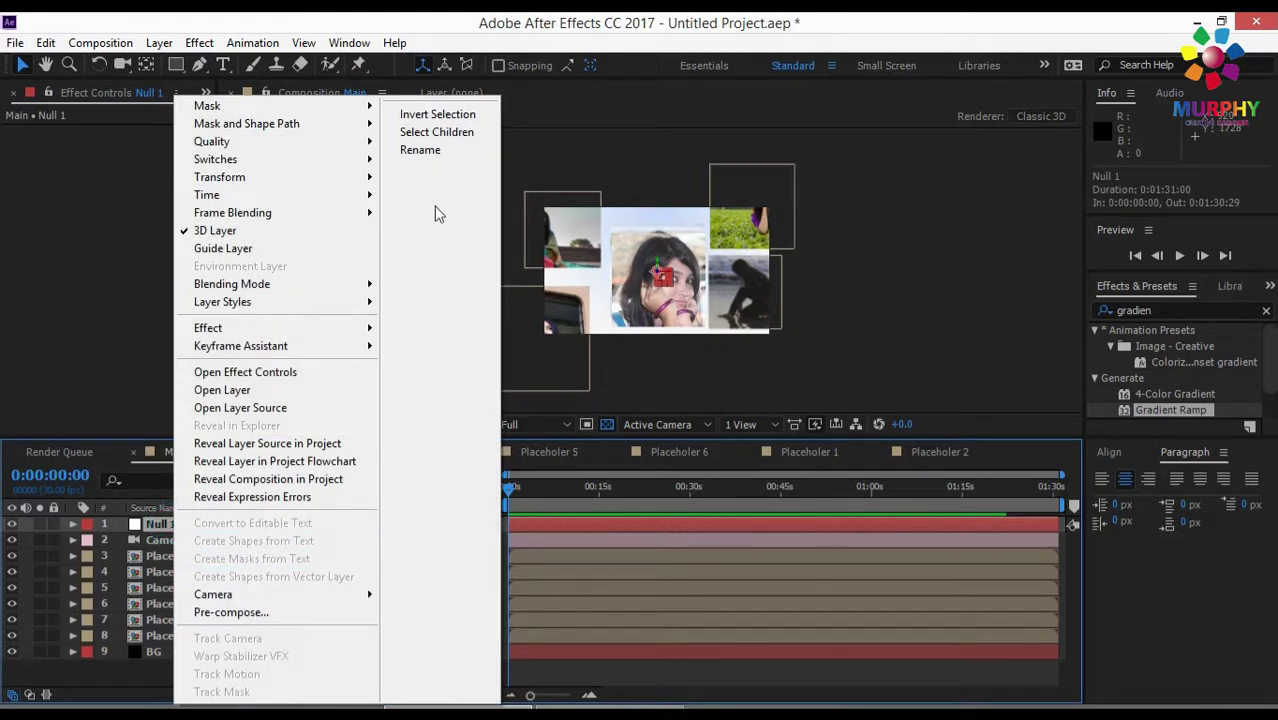
left_click(432, 151)
type("w")
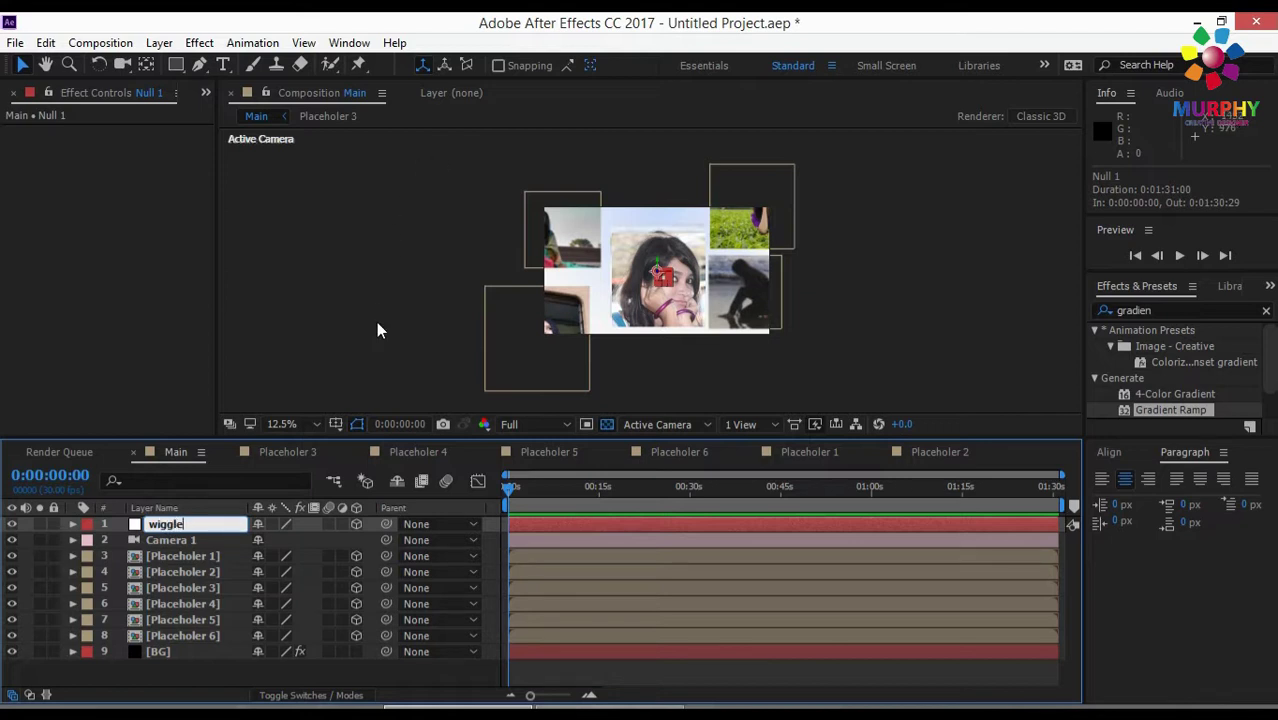
type("iggle")
key("Return")
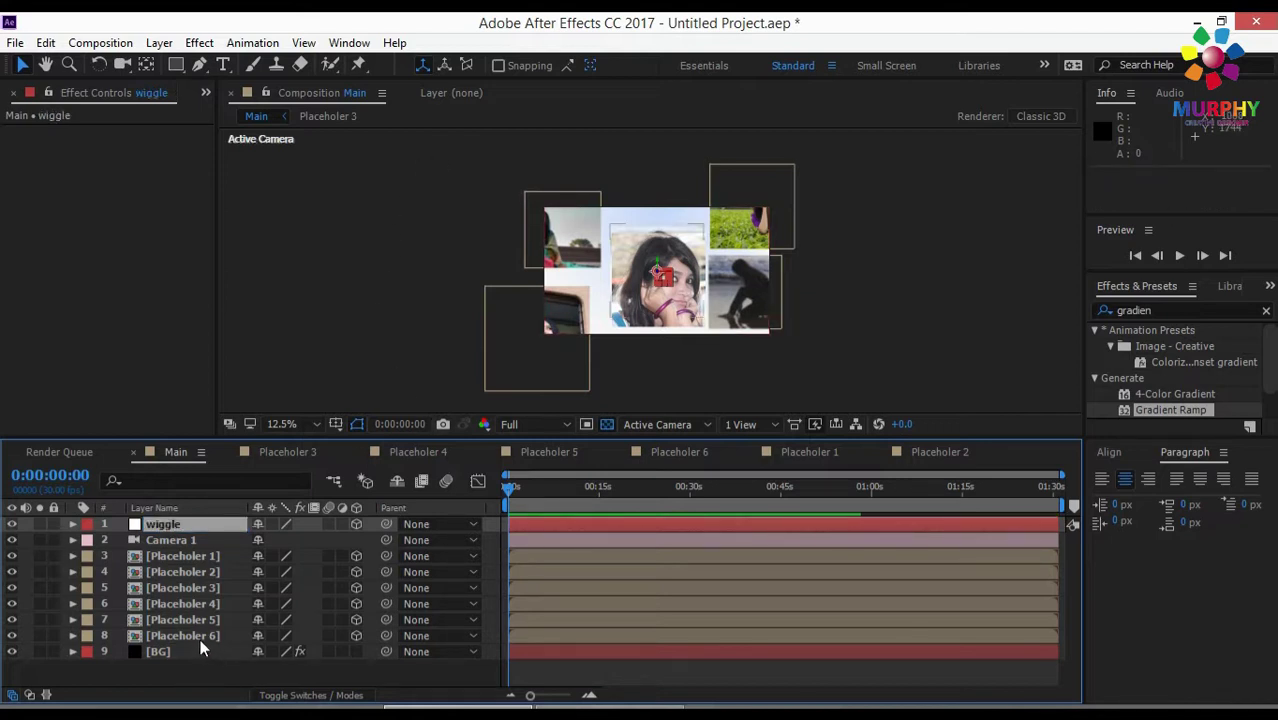
Add the expression wiggle(.4,50) to the Position property of the wiggle null
left_click(178, 538)
left_click(173, 525)
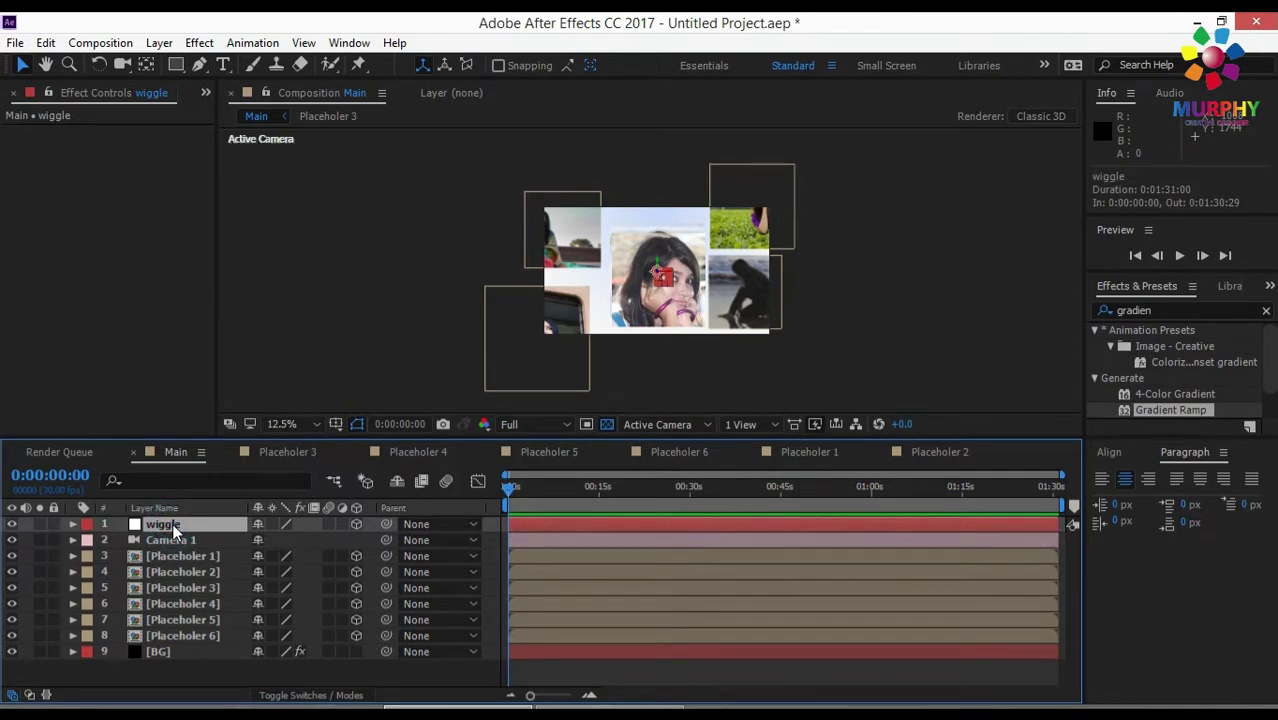
key("p")
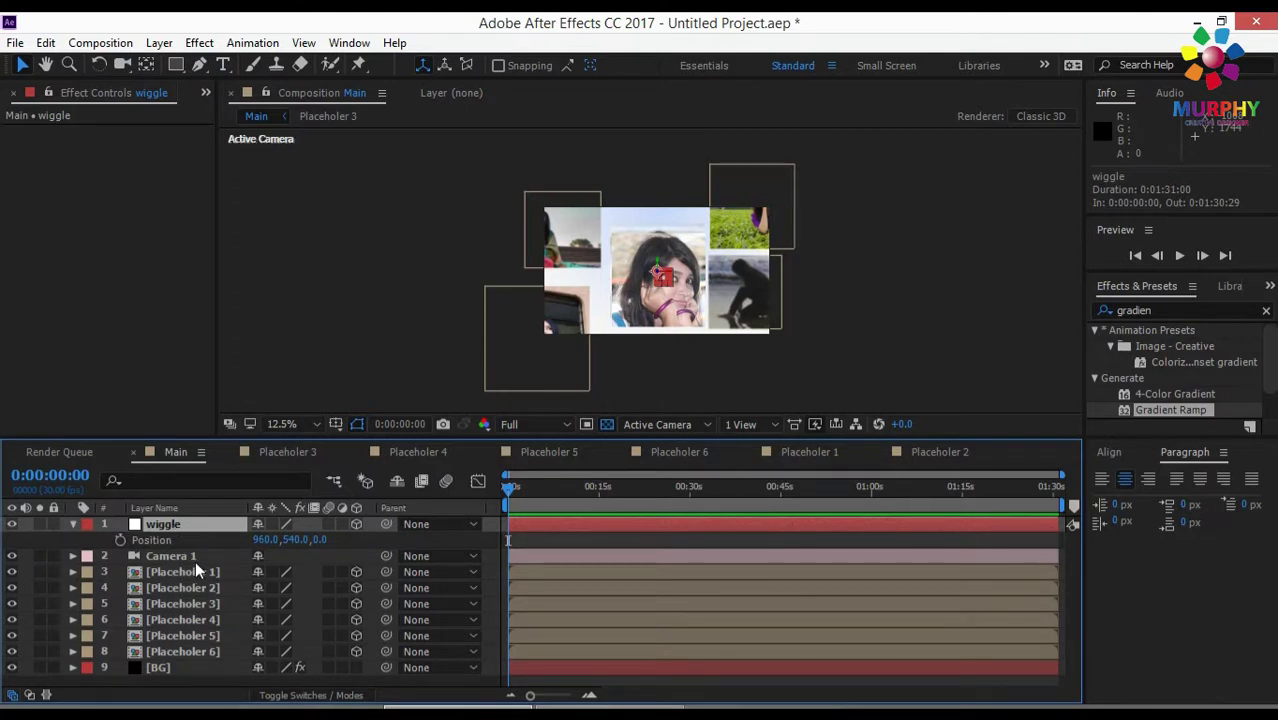
left_click(120, 540, "alt")
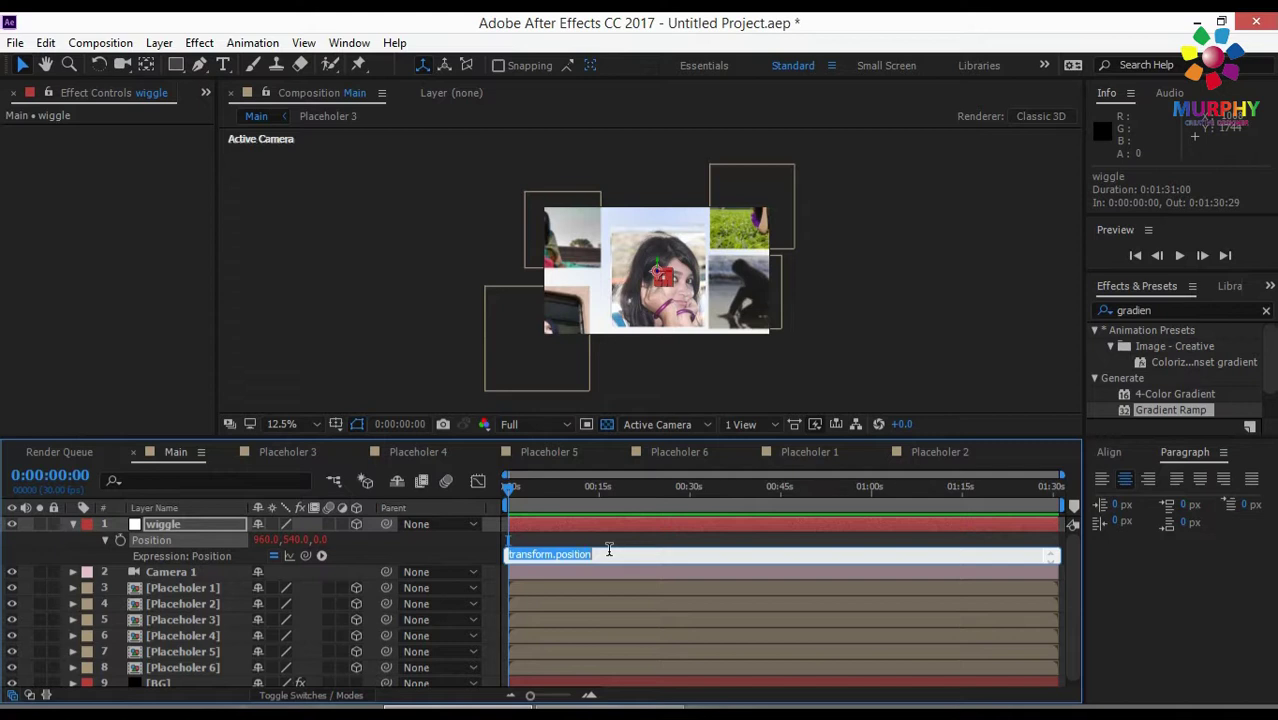
type("wiggle")
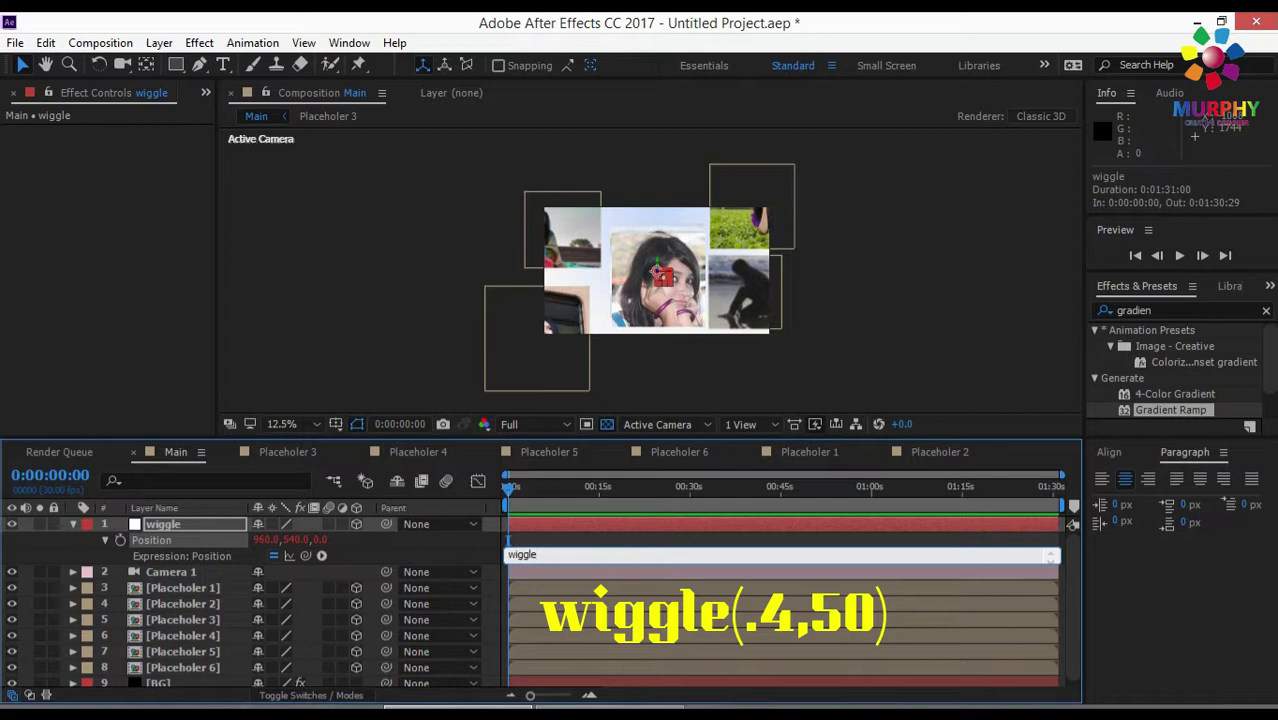
type("(.4,50")
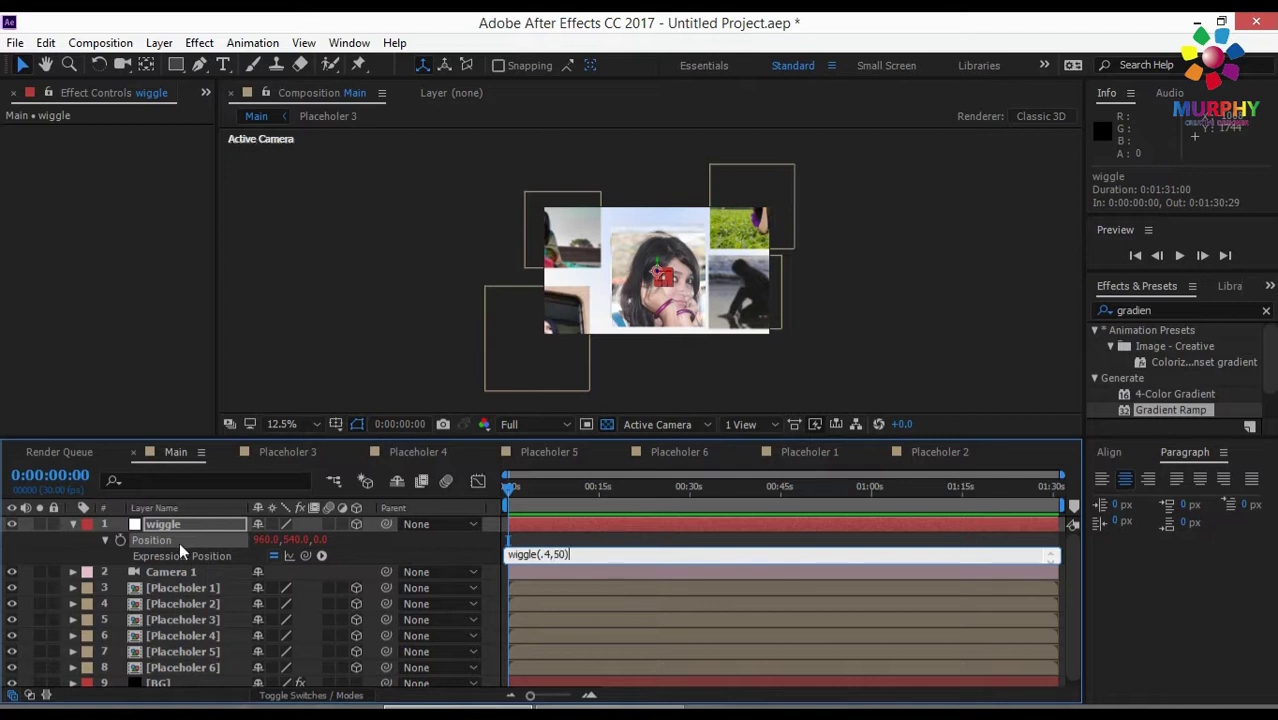
left_click(73, 523)
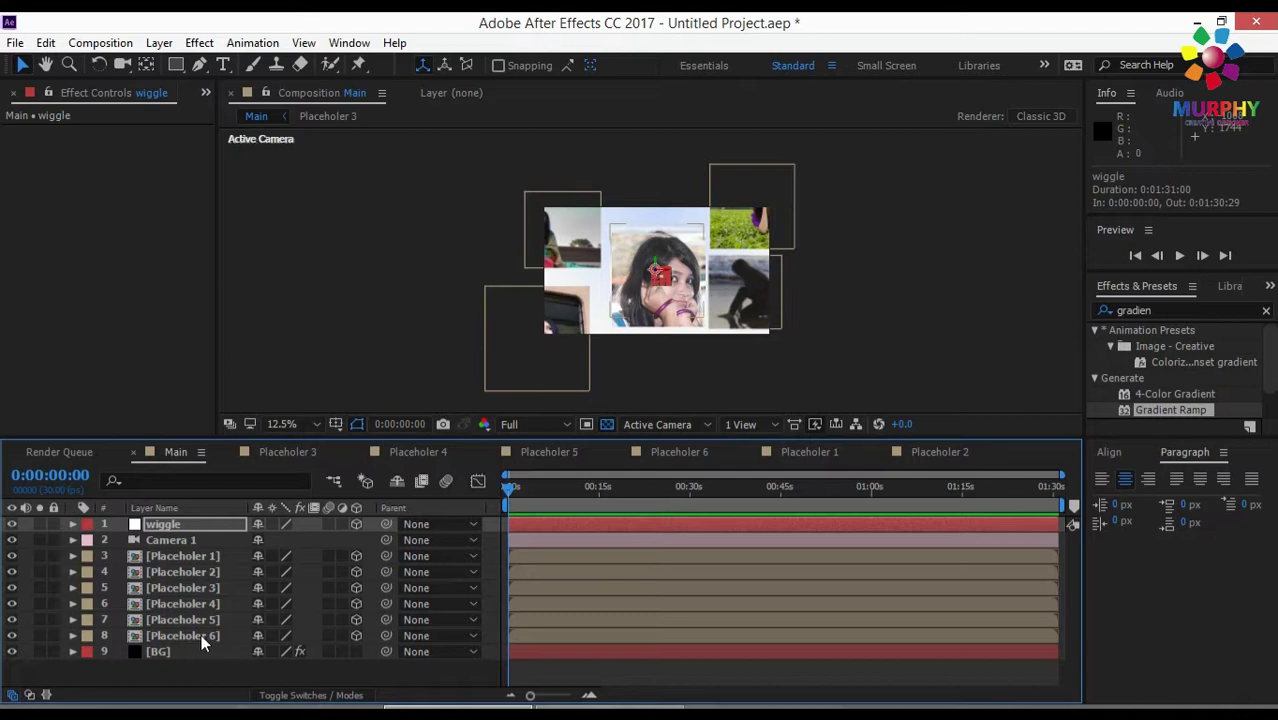
Parent all six Placeholer layers to the wiggle null and scrub the start of the timeline to check the motion
left_click(201, 634)
left_click(203, 555, "shift")
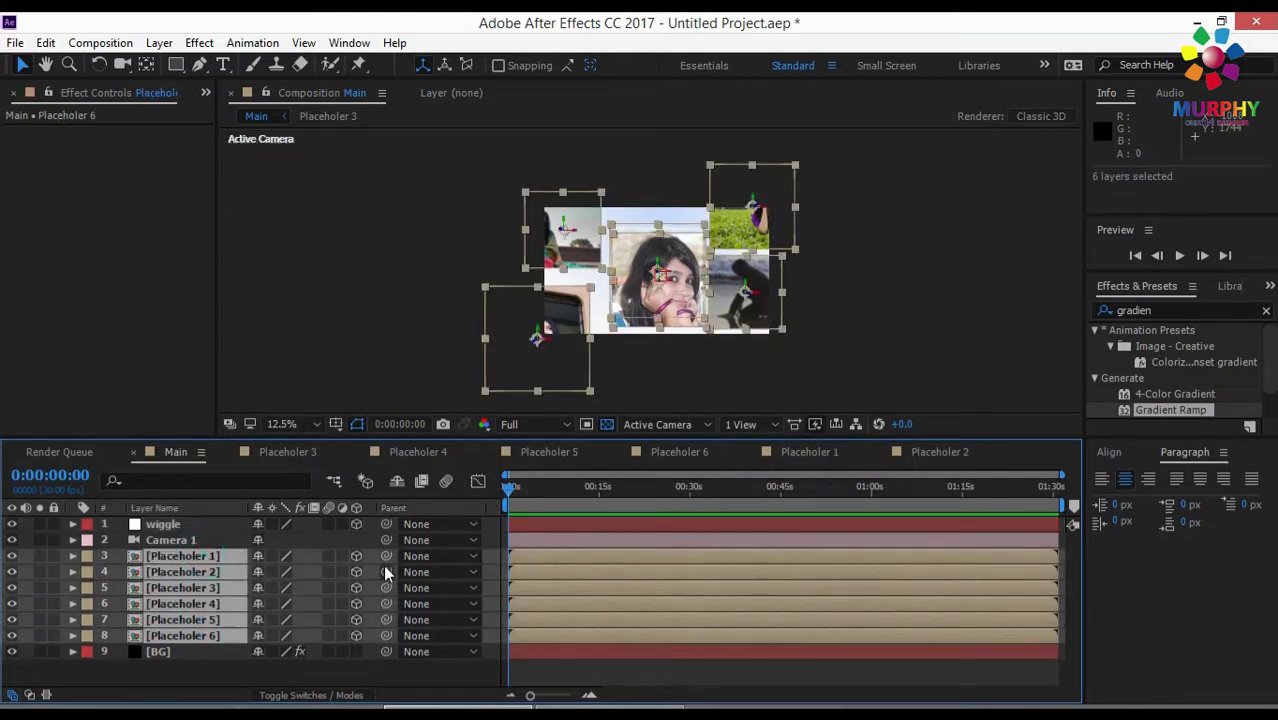
left_click_drag(386, 556, 156, 520)
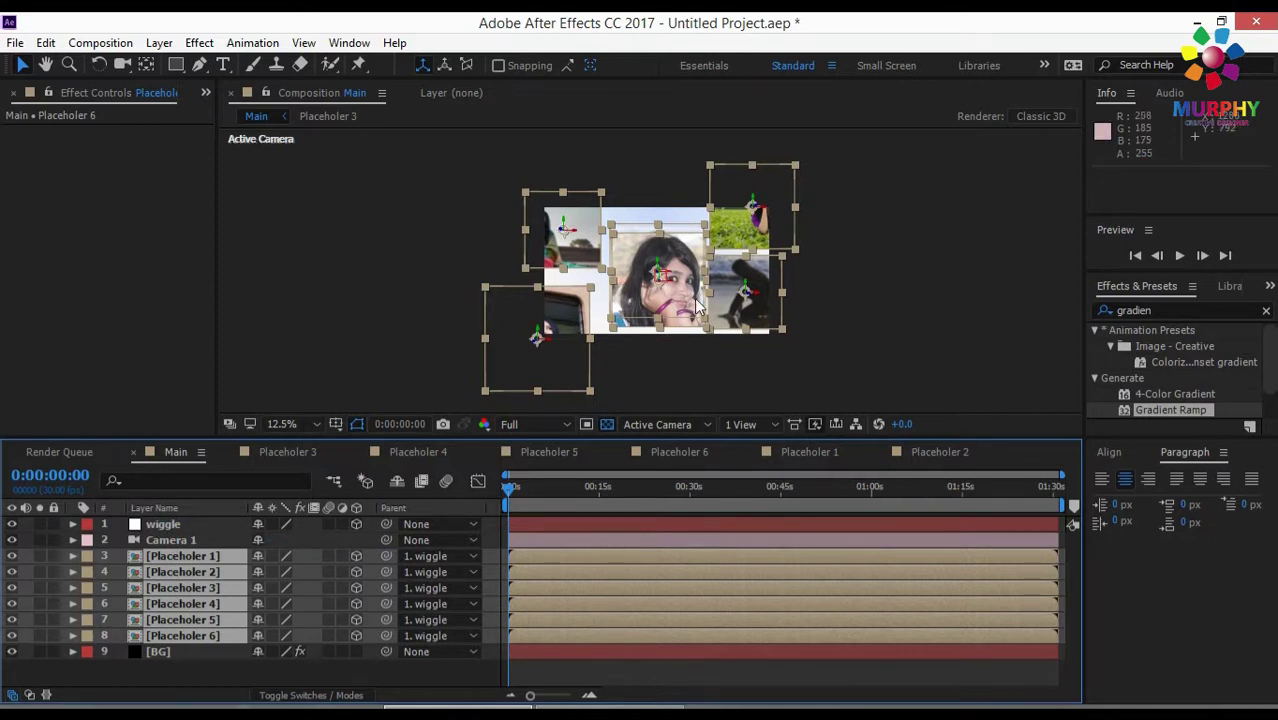
key("period")
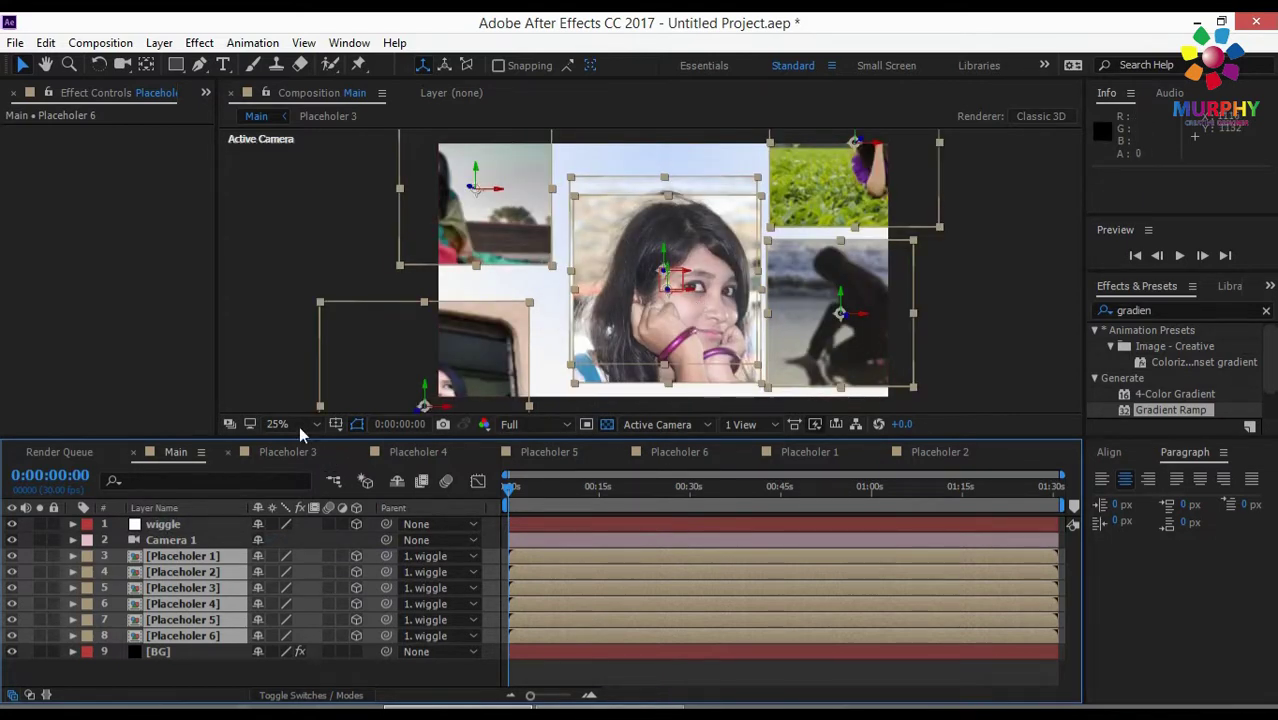
left_click(254, 363)
mouse_move(512, 488)
left_mouse_down()
mouse_move(563, 493)
mouse_move(500, 485)
left_mouse_up()
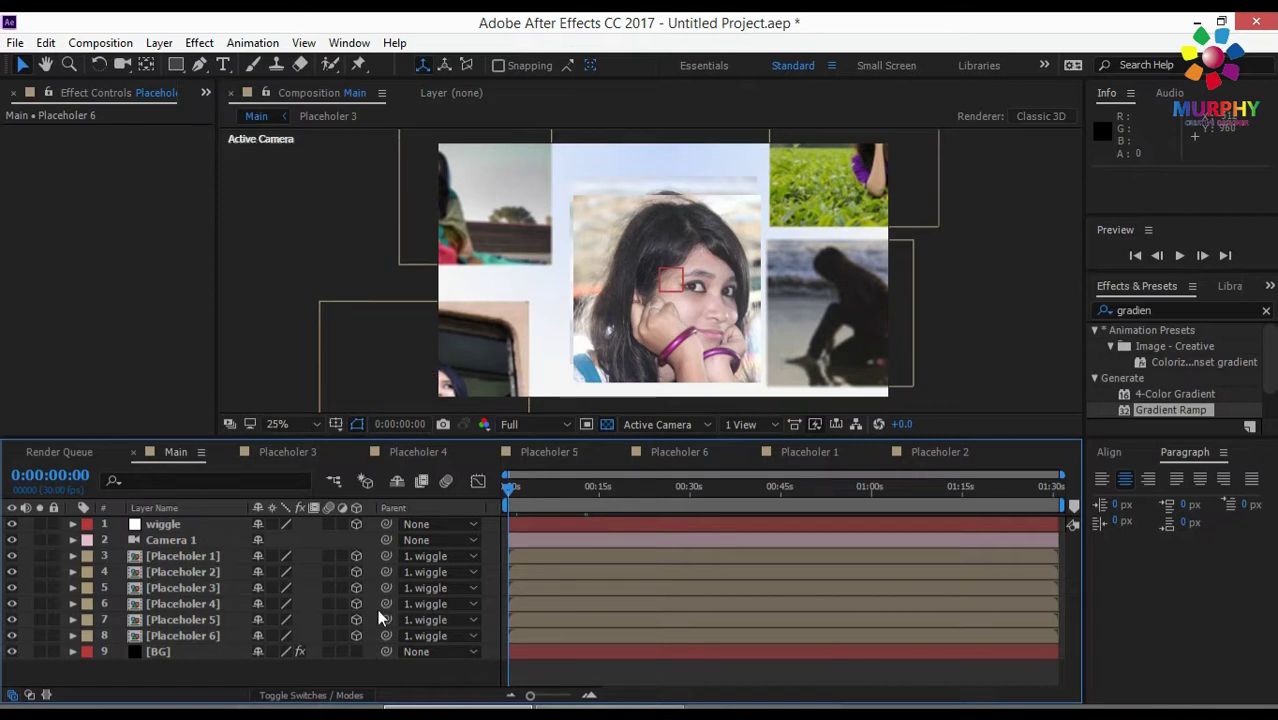
Add a second null object and rename it Position
right_click(222, 670)
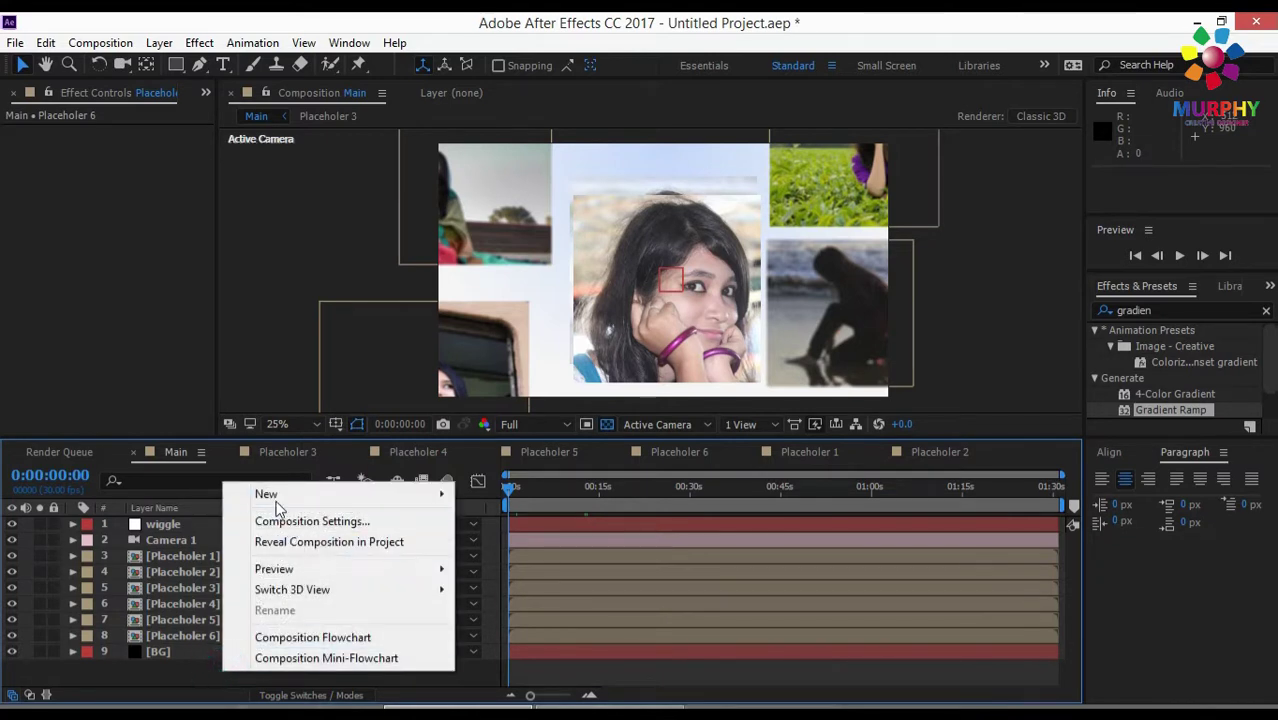
mouse_move(278, 500)
left_click(565, 603)
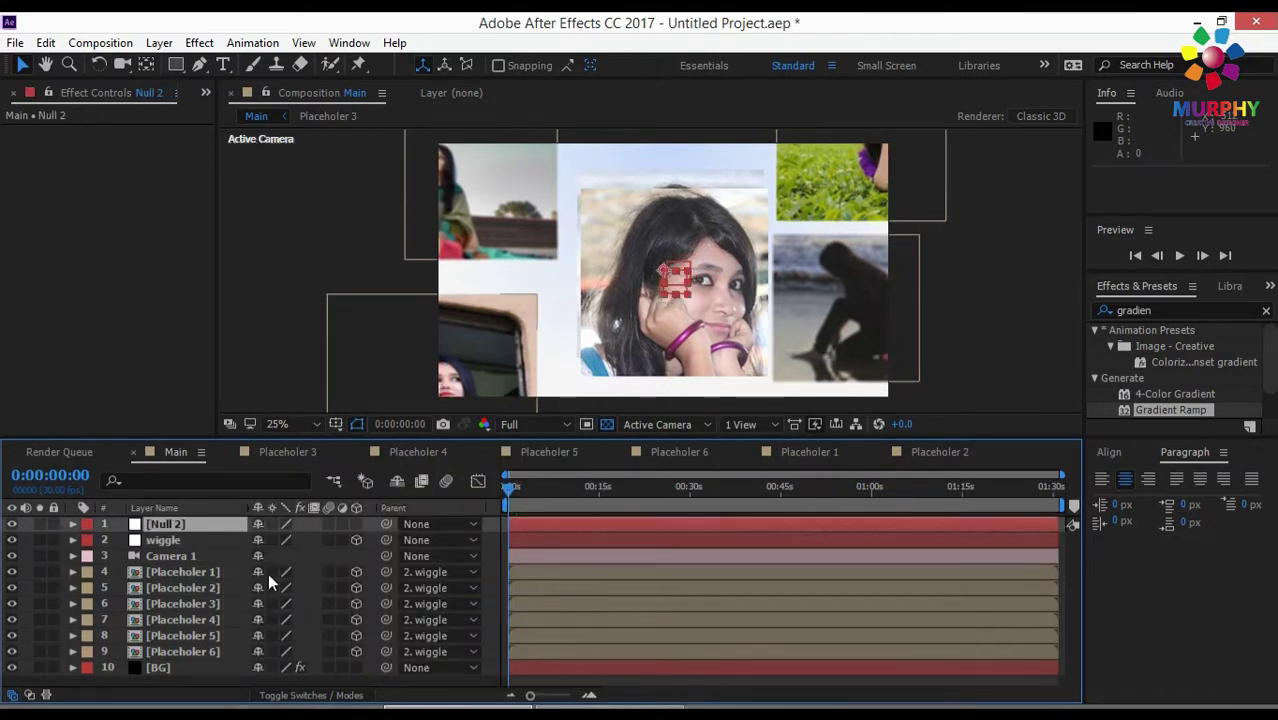
right_click(195, 524)
left_click(459, 152)
type("Position")
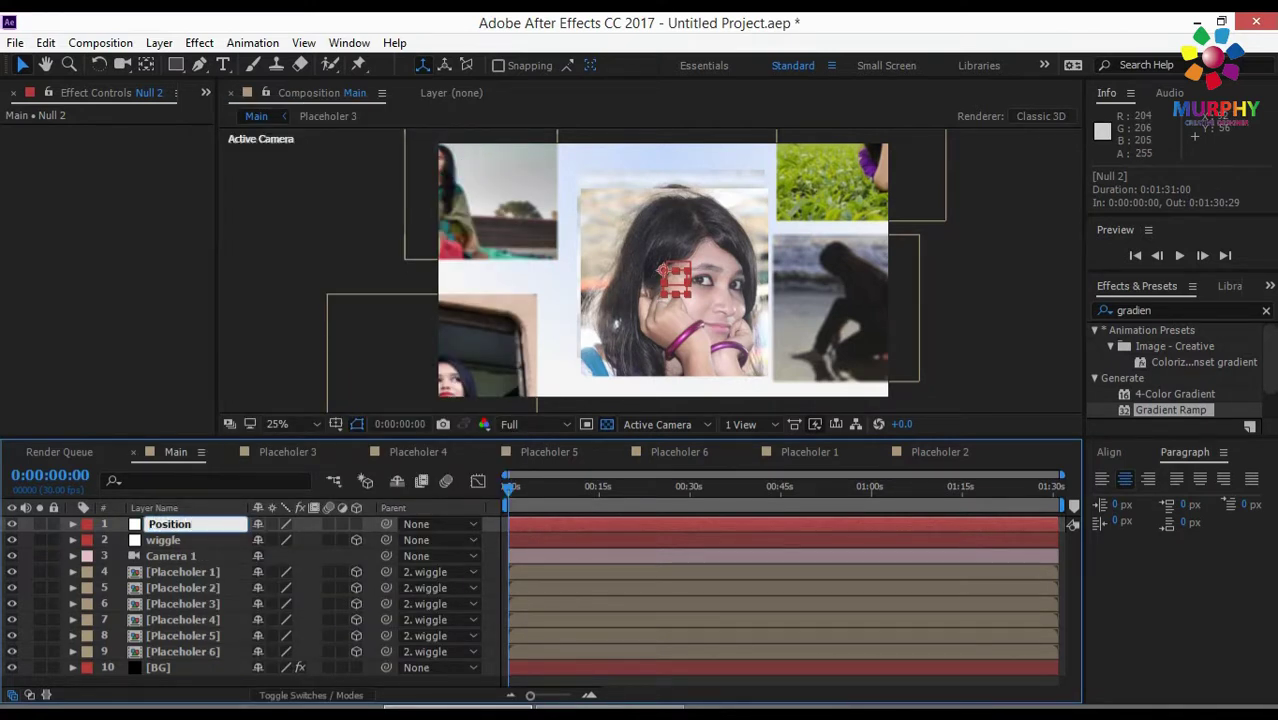
left_click(253, 360)
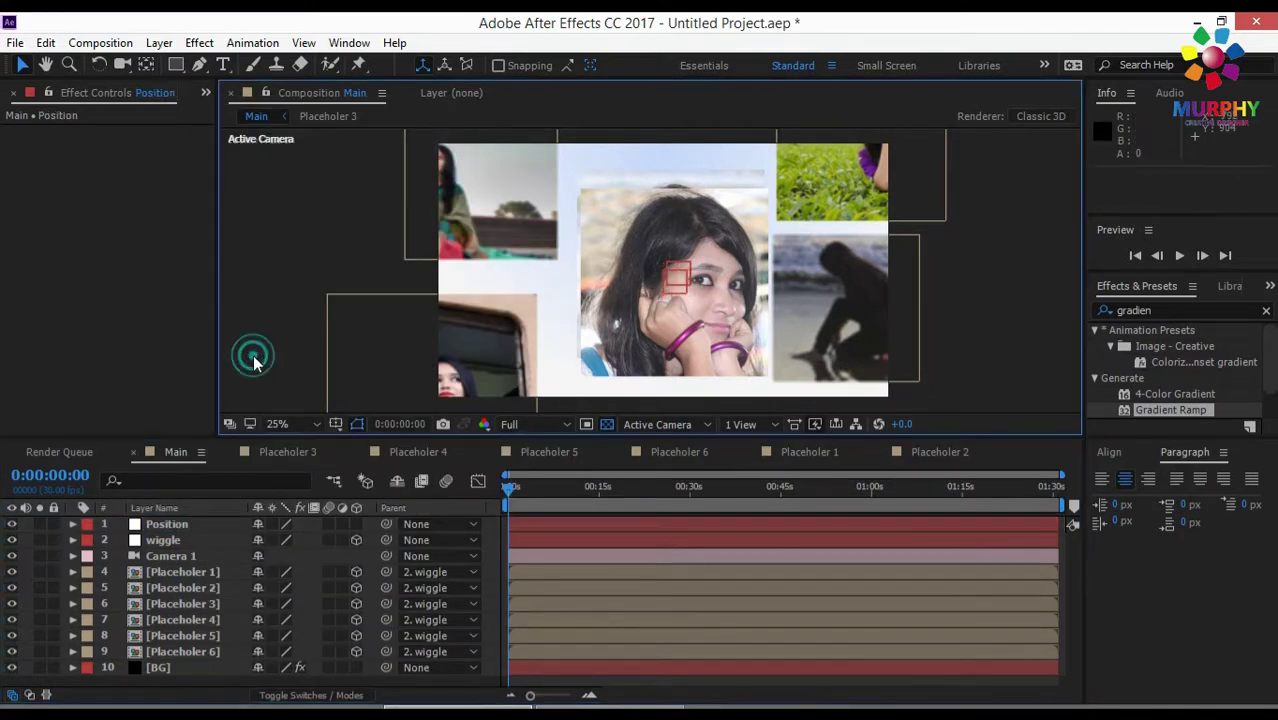
Parent the Camera 1 layer to the Position null
left_click(180, 538)
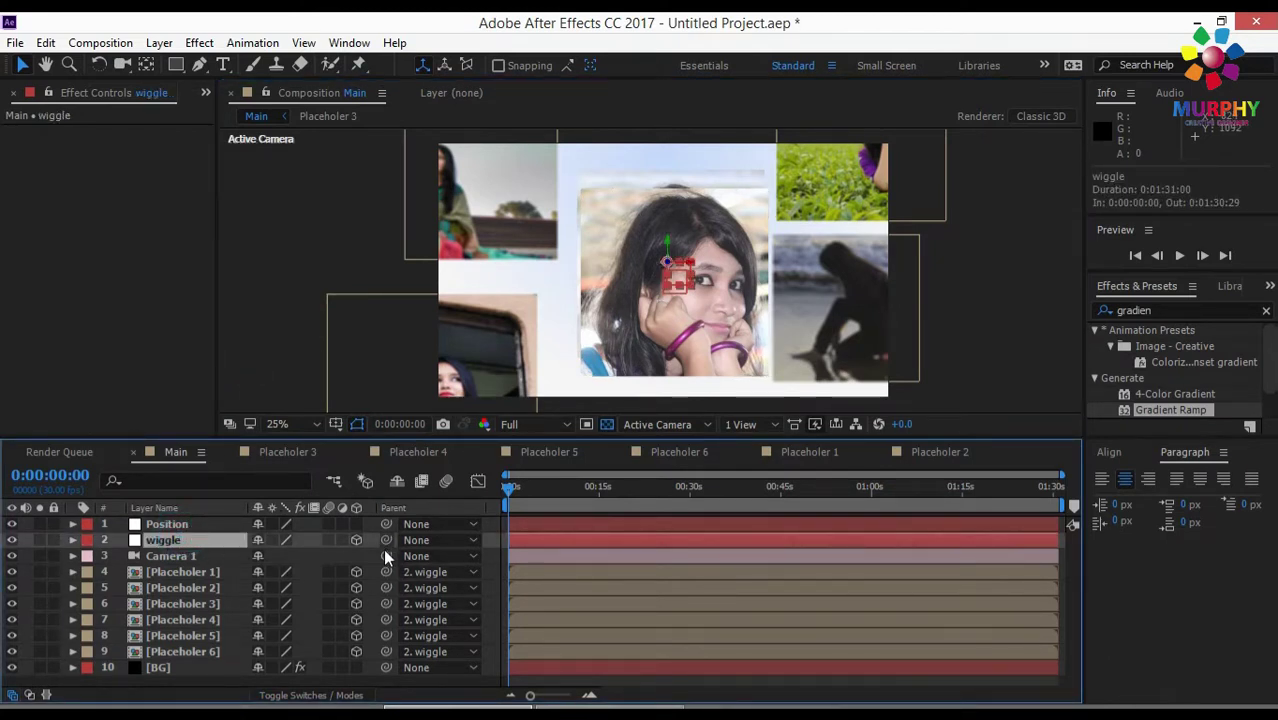
left_click_drag(386, 556, 157, 530)
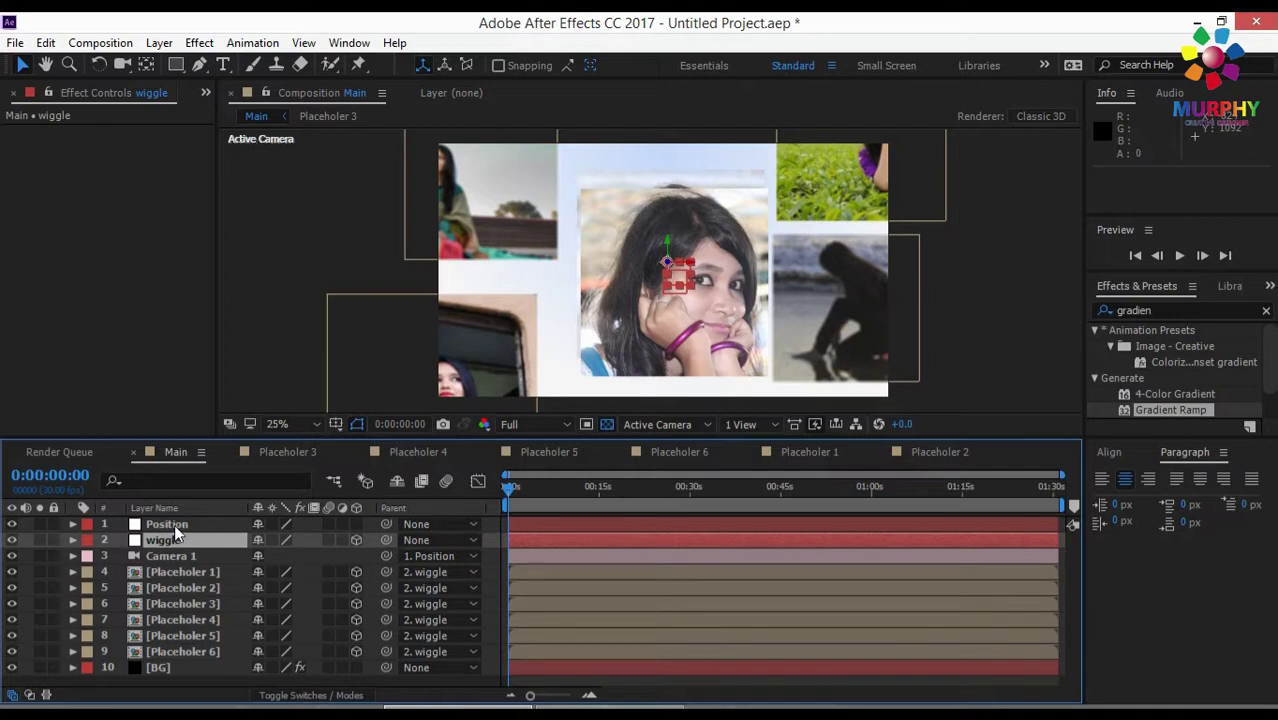
Reveal the Position null's Position property and set the current time to 0:00:01:00
left_click(174, 524)
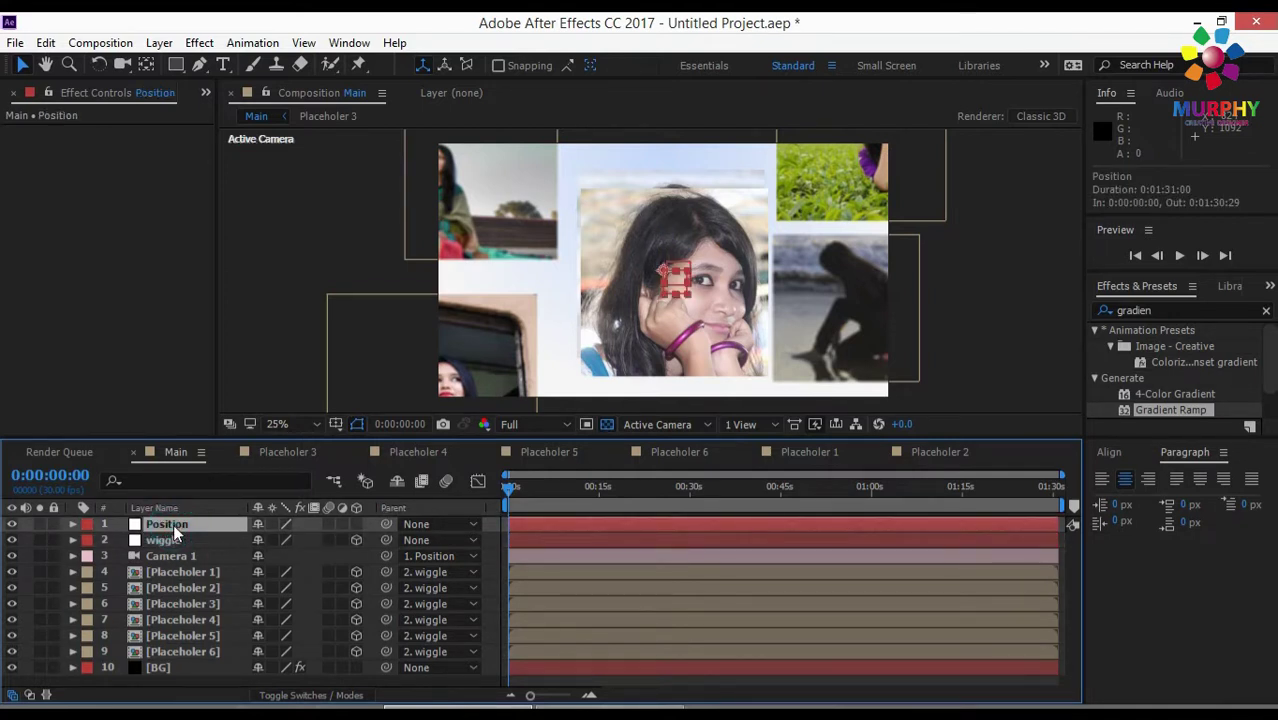
key("p")
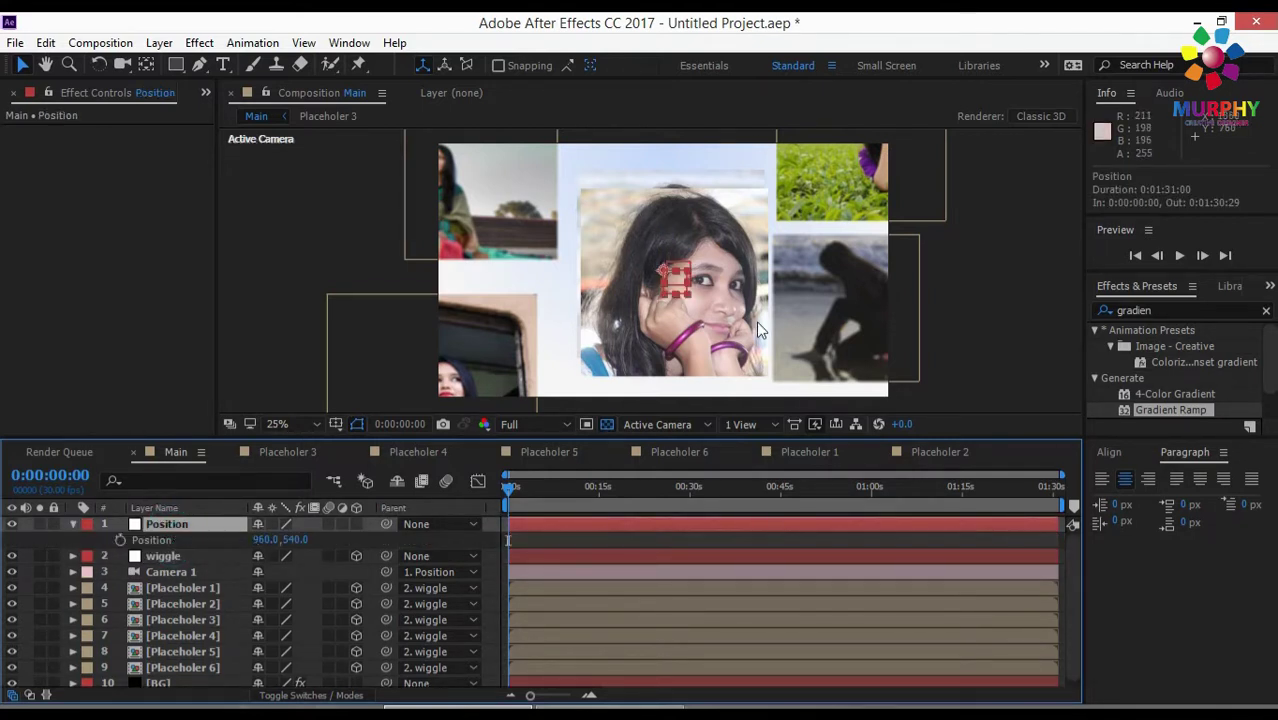
left_click(1025, 326)
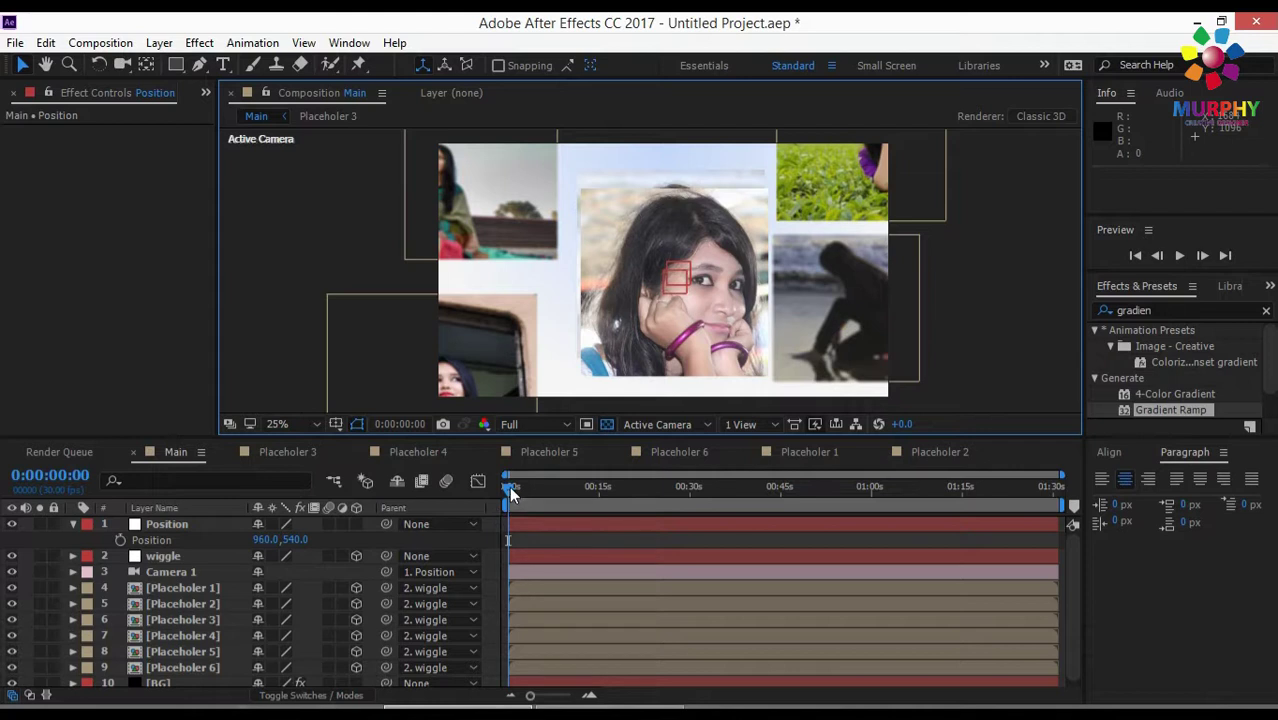
left_click_drag(530, 695, 567, 702)
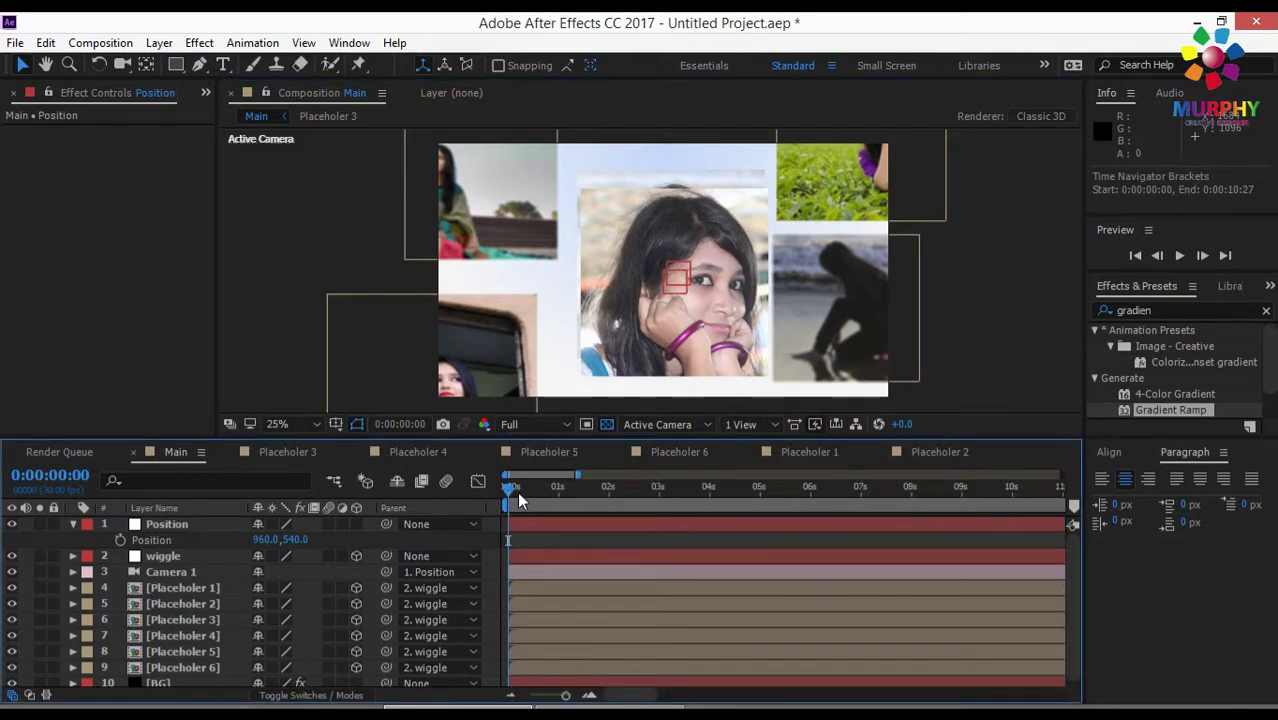
left_click_drag(510, 490, 558, 489)
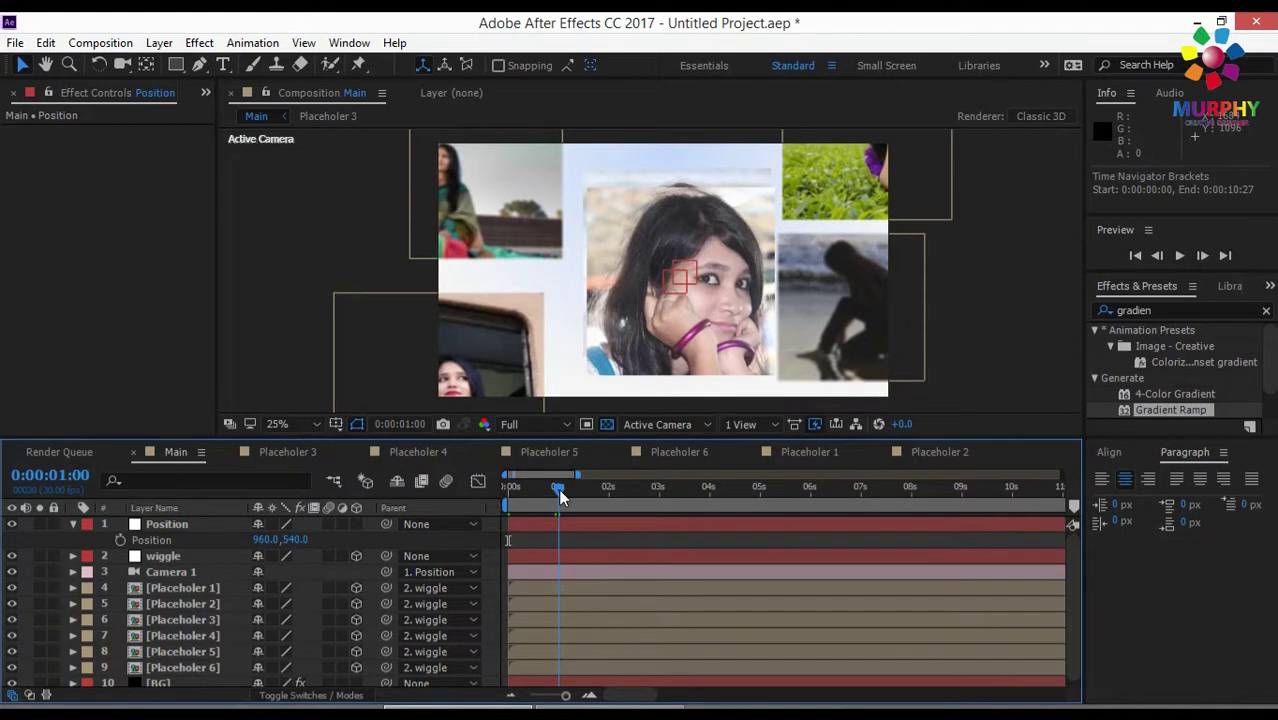
Try a Y position of 550 on the Position null and undo the change
left_click(300, 539)
type("550")
key("Return")
key("ctrl+z")
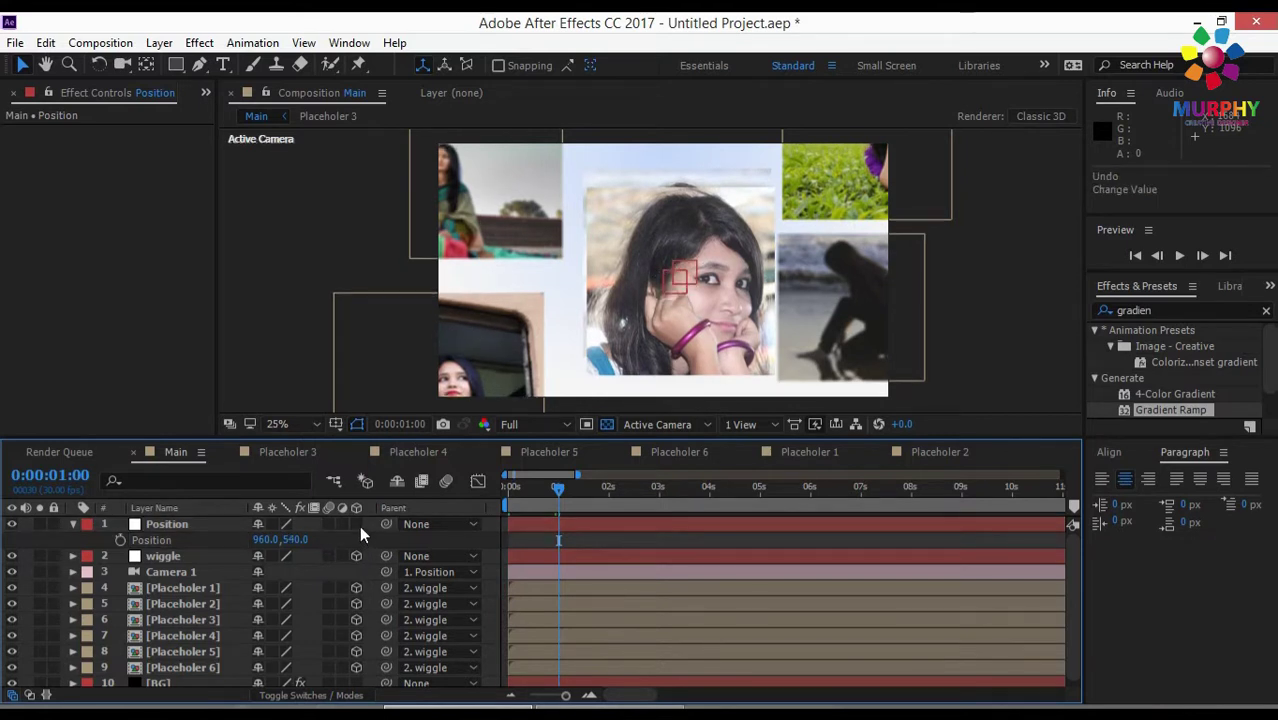
Make the Position null a 3D layer and start keyframing its Position property at 0:00:01:00
left_click(359, 524)
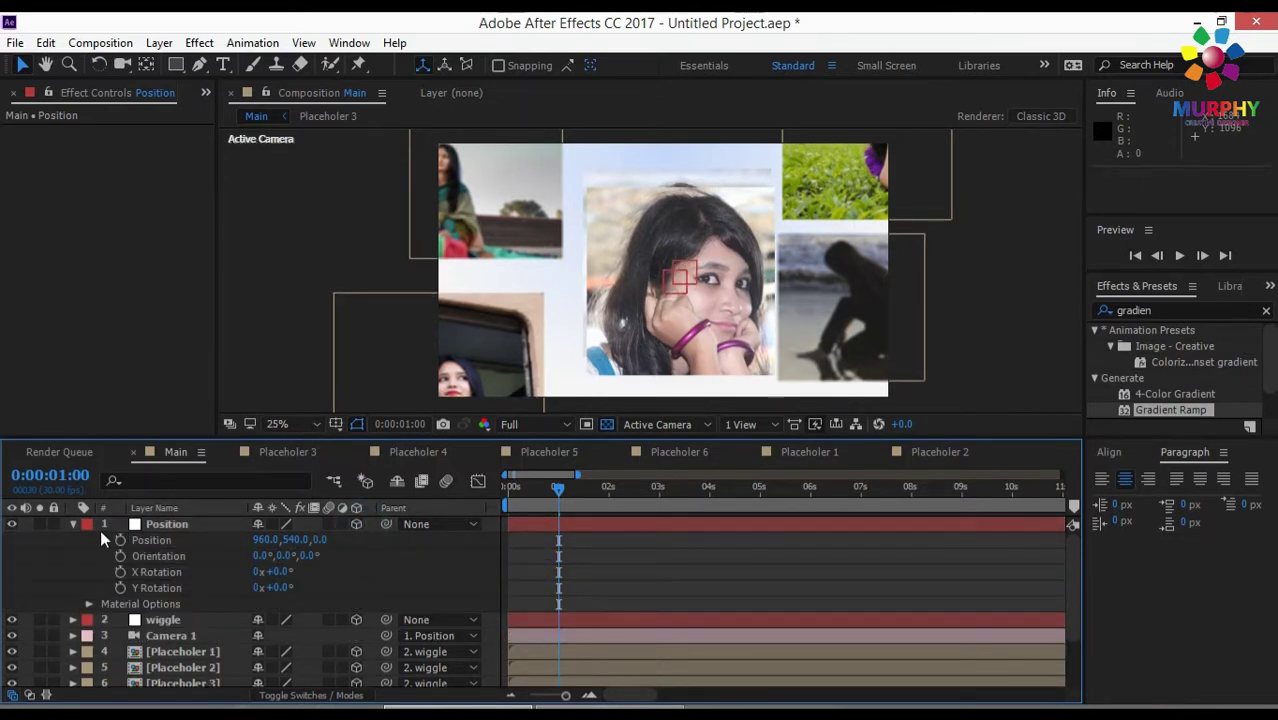
left_click(73, 524)
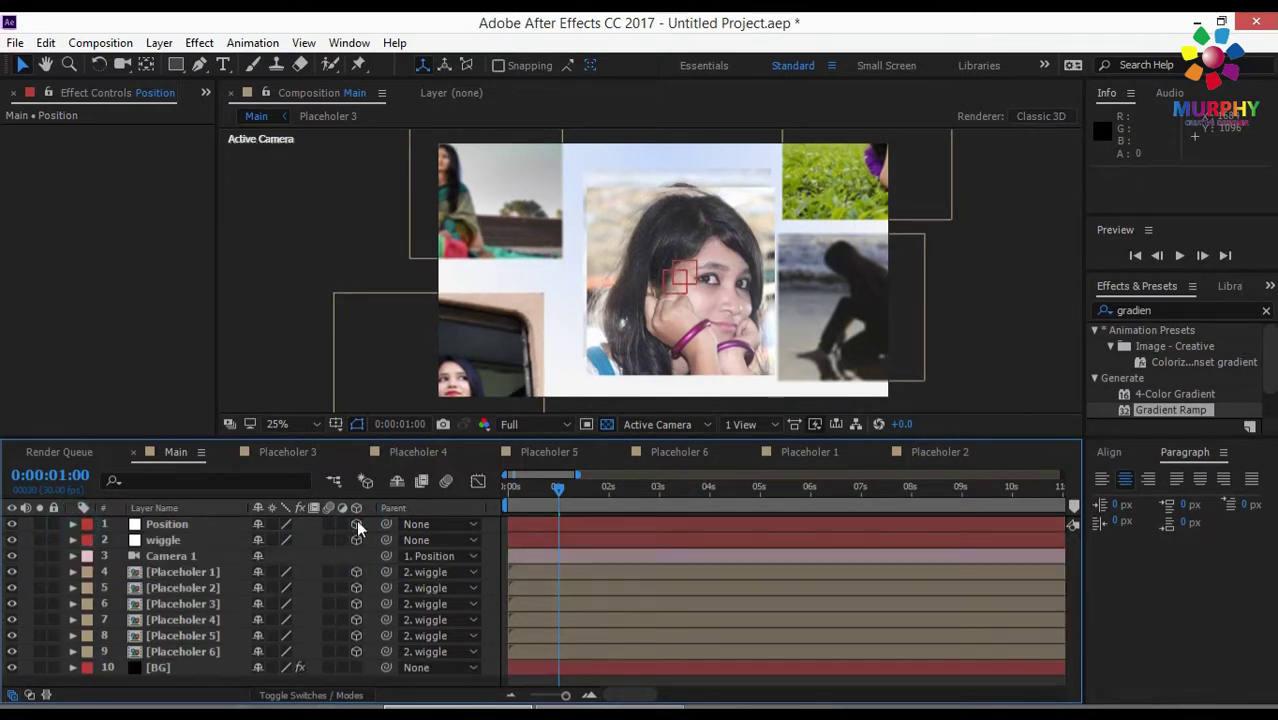
left_click(160, 525)
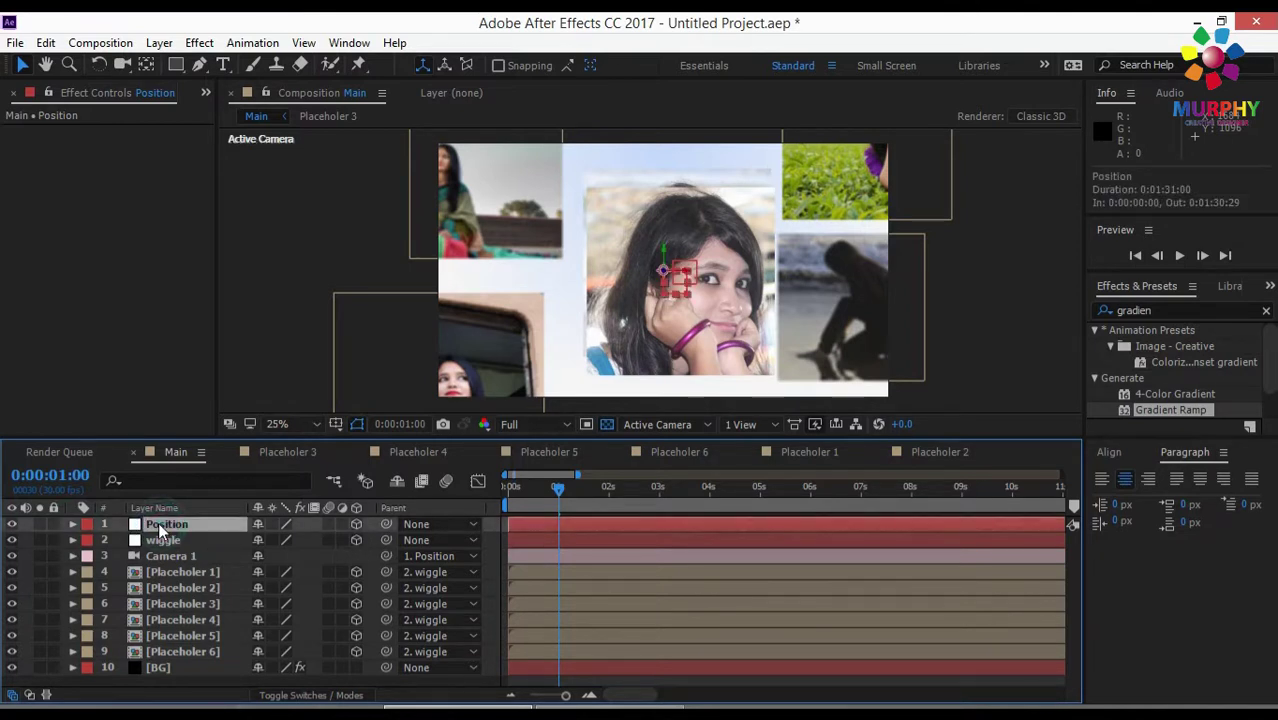
key("p")
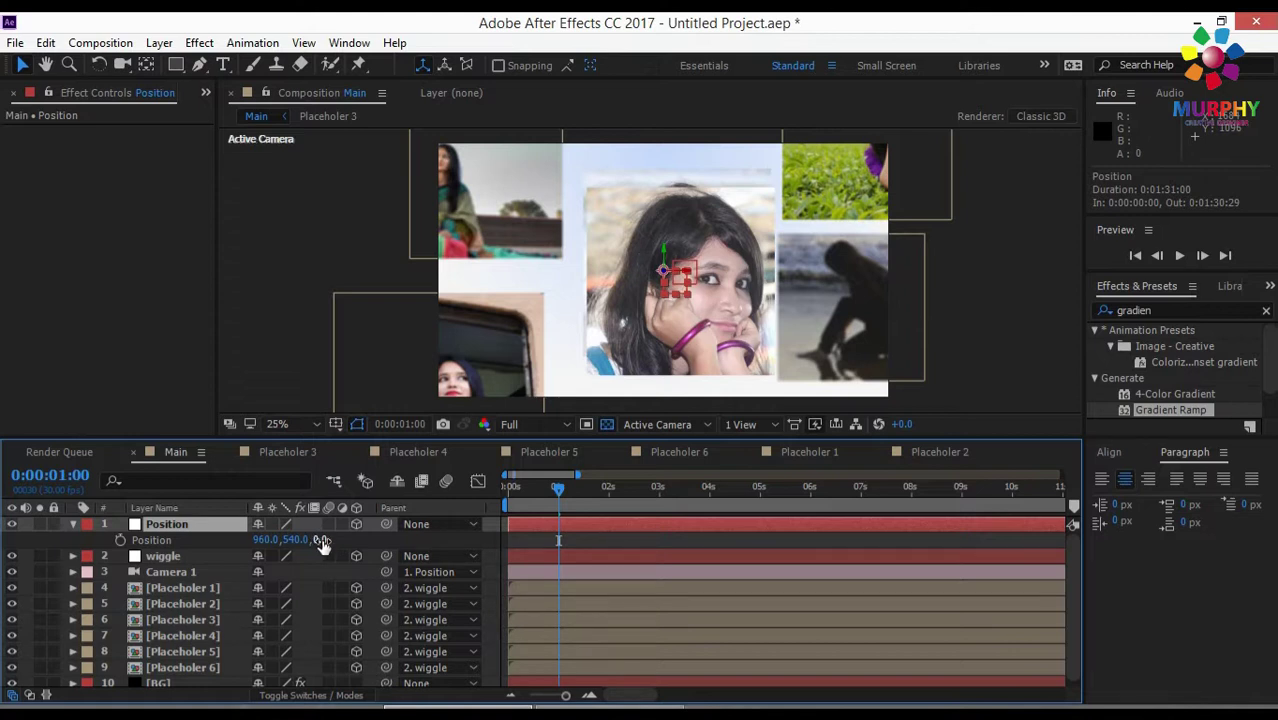
left_click(122, 537)
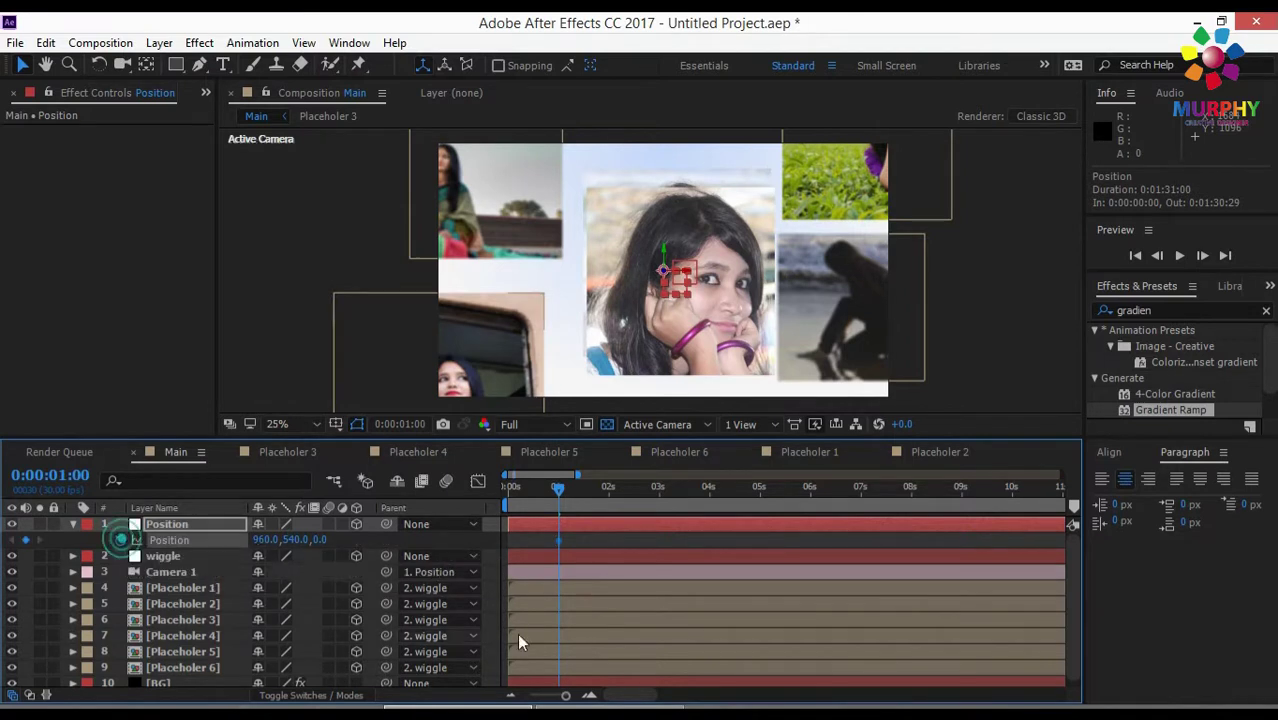
At 0:00:00:00, set the Position null's Z position to 2956 and scrub past one second to check the move
left_click_drag(558, 488, 505, 503)
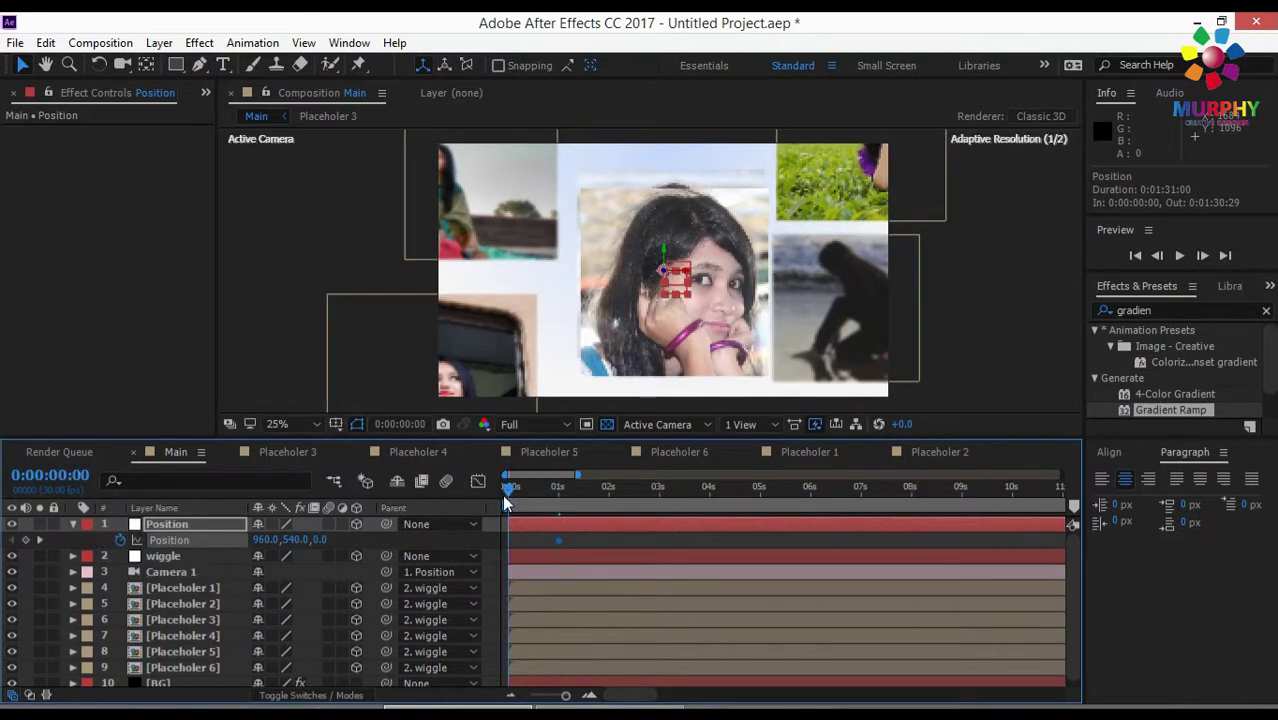
left_click_drag(318, 540, 583, 557)
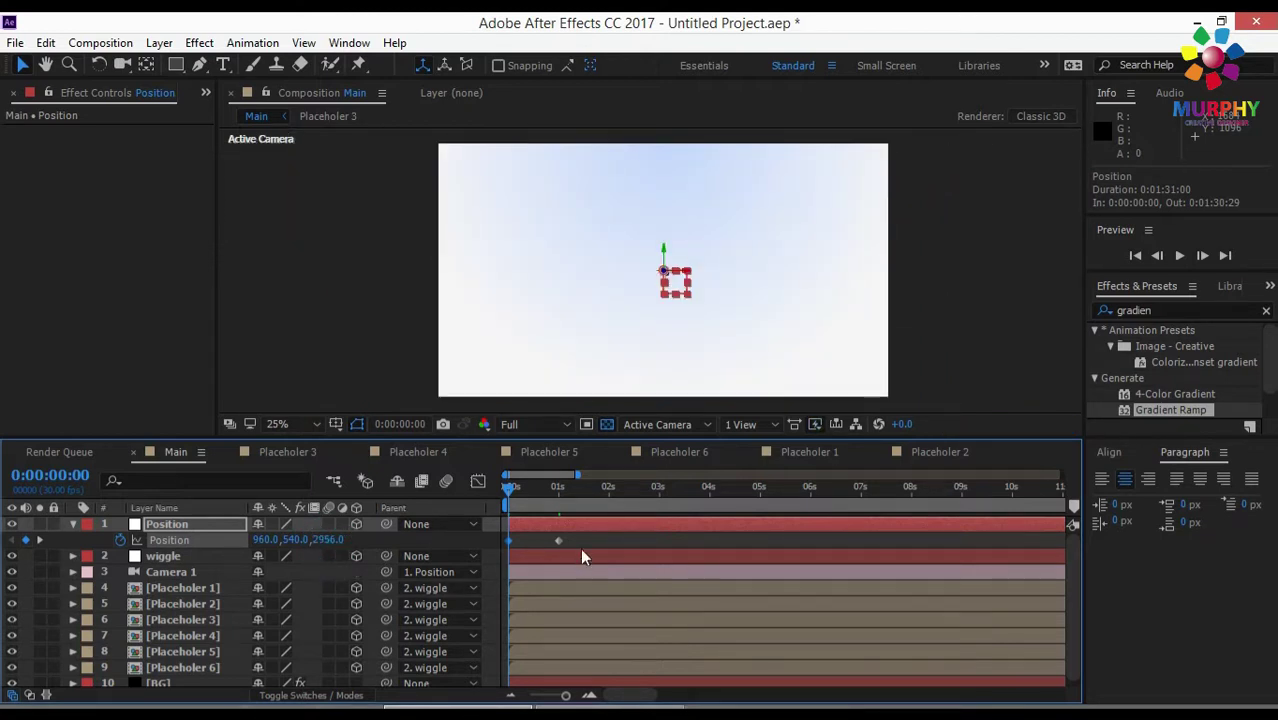
left_click(577, 547)
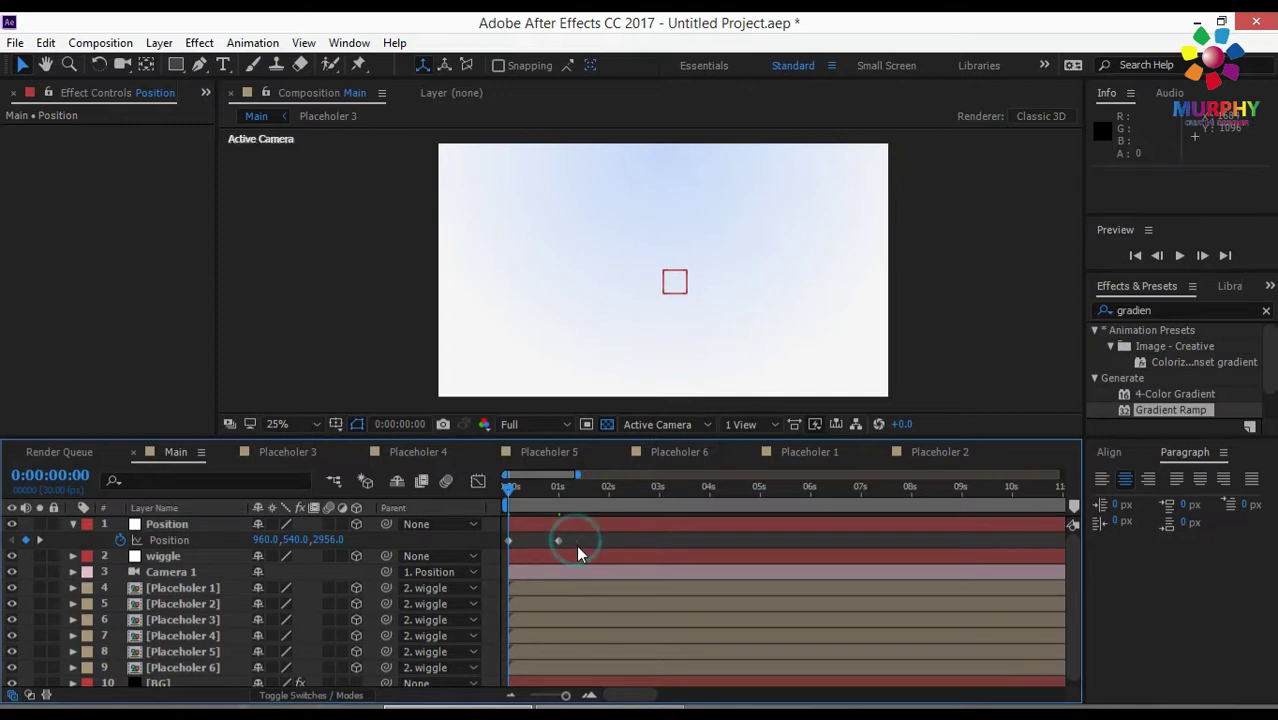
left_click_drag(510, 494, 564, 497)
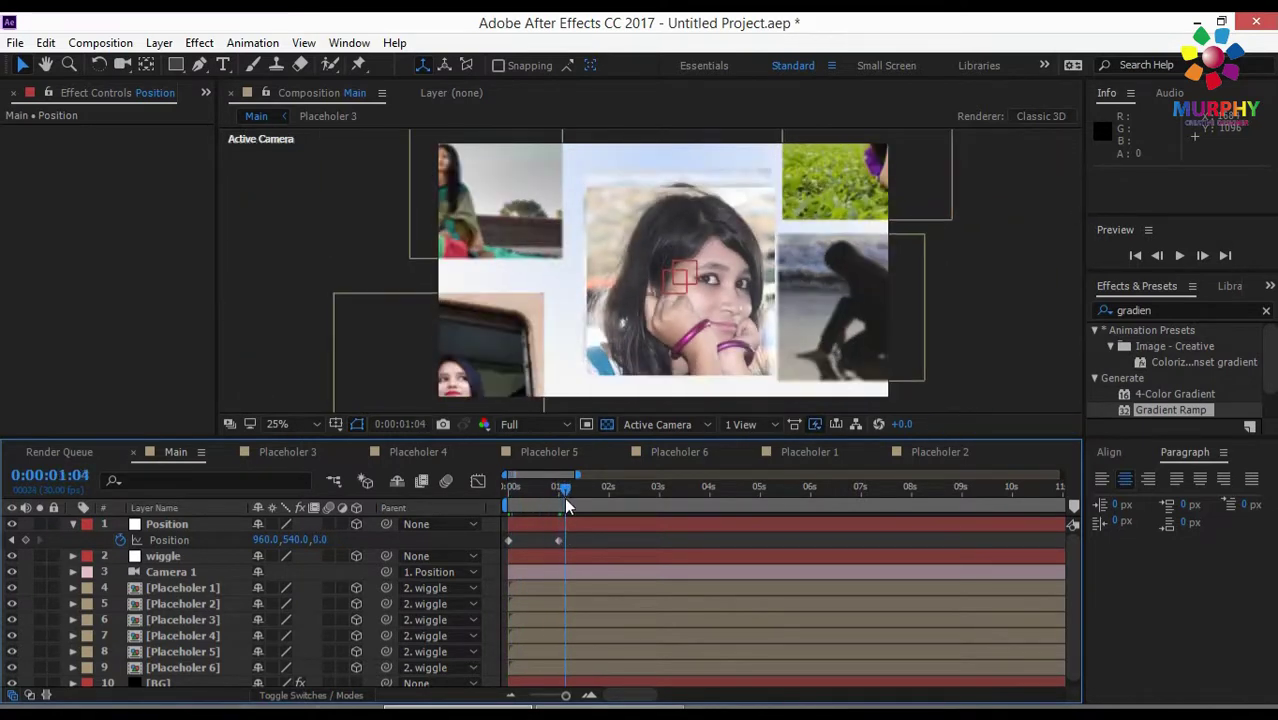
Apply Easy Ease to both Position keyframes of the Position null
left_click_drag(571, 543, 505, 543)
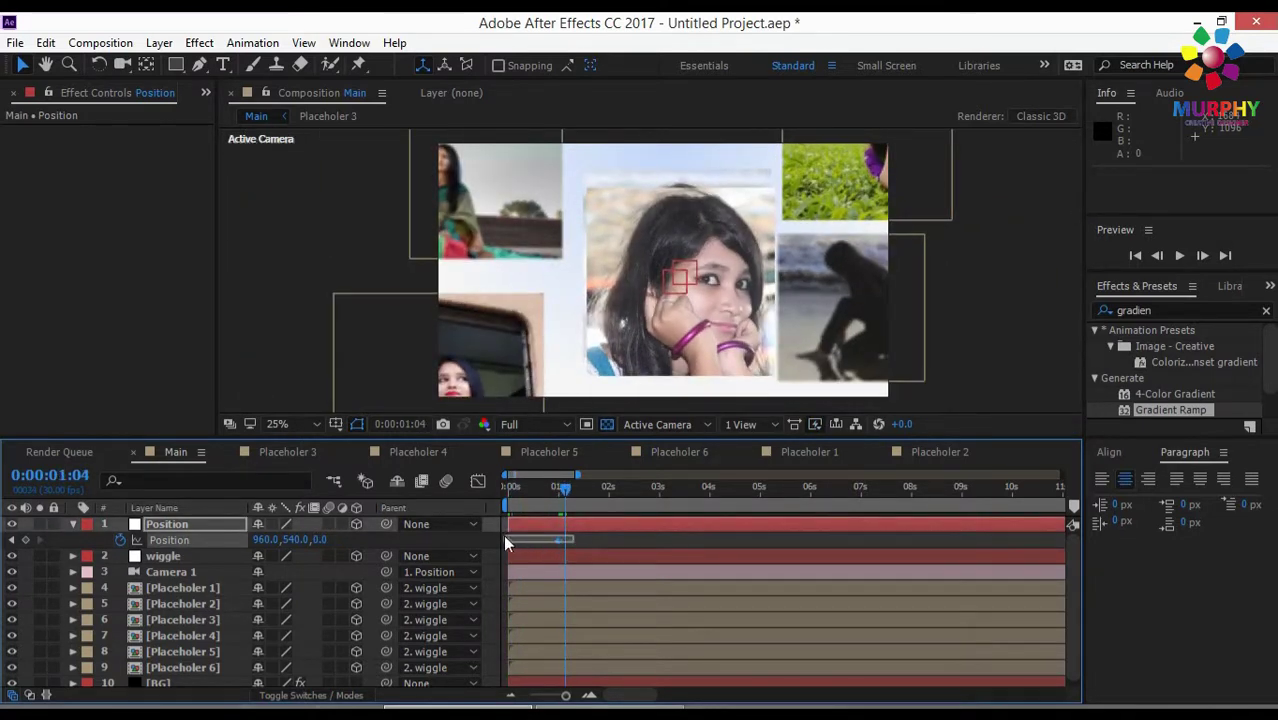
right_click(556, 538)
mouse_move(615, 527)
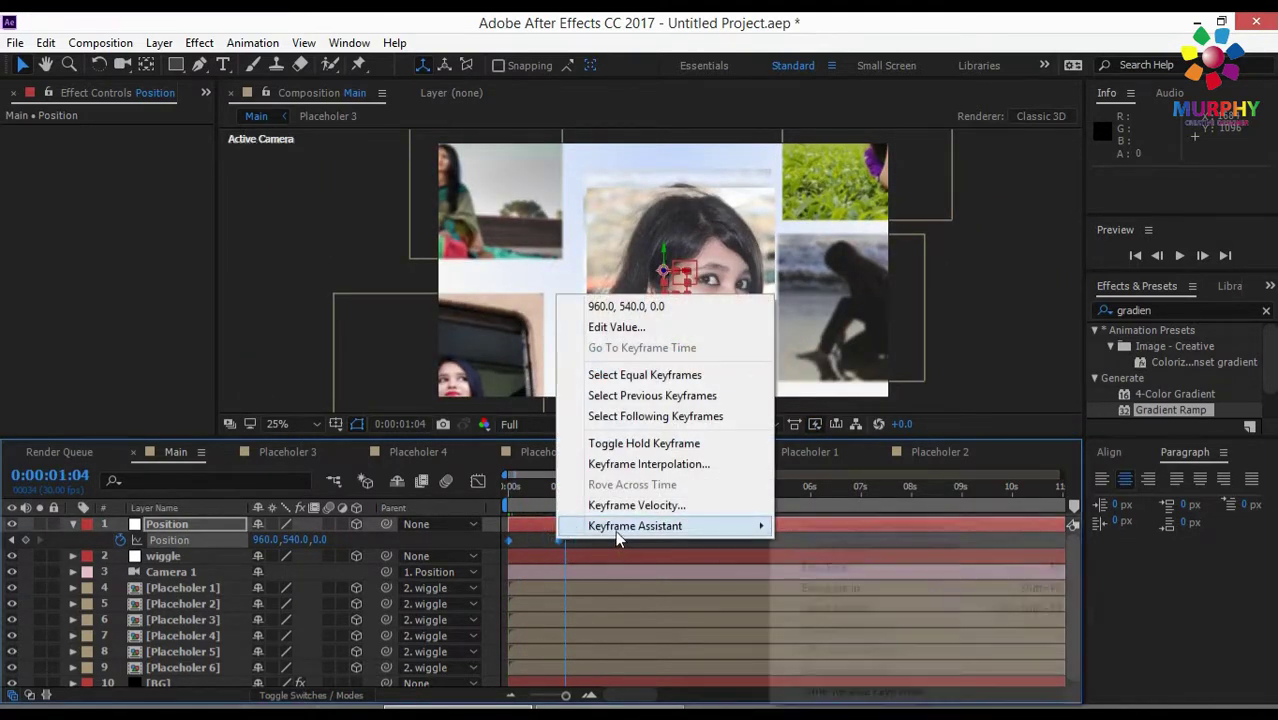
left_click(850, 567)
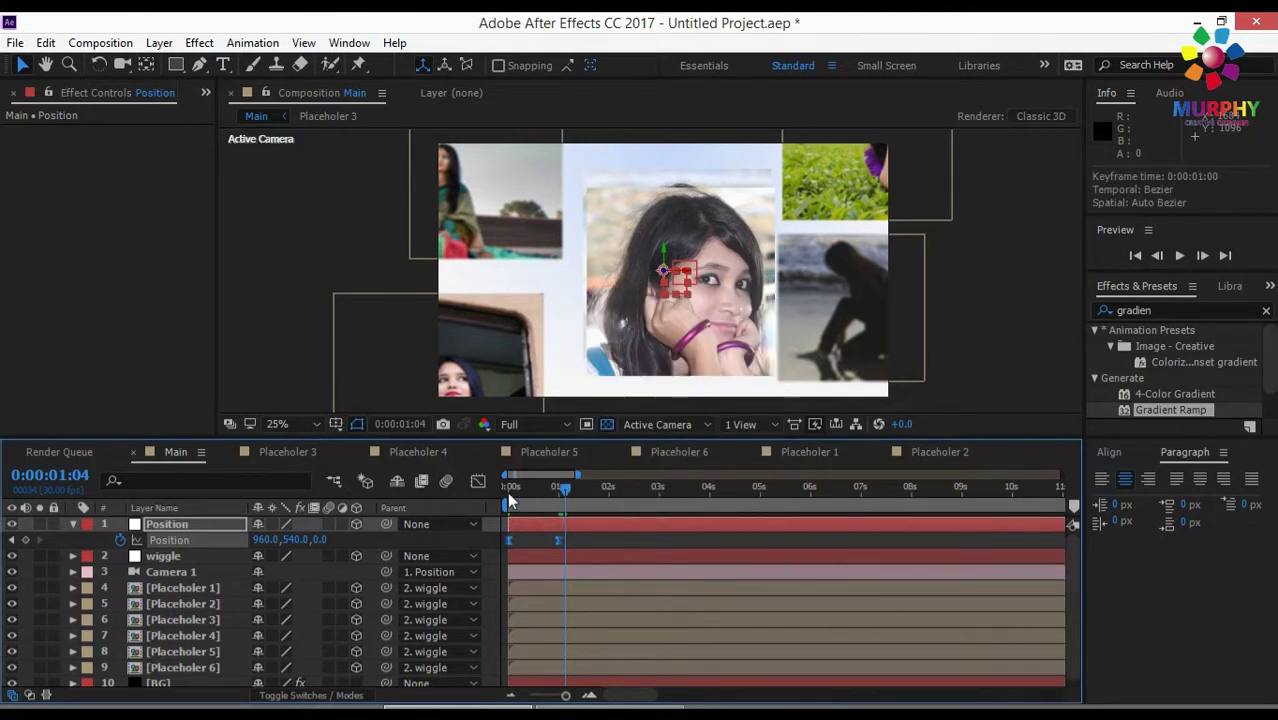
Reshape the Position speed curve in the Graph Editor so it peaks early and slows gradually into the second keyframe
left_click(476, 484)
left_click(548, 634)
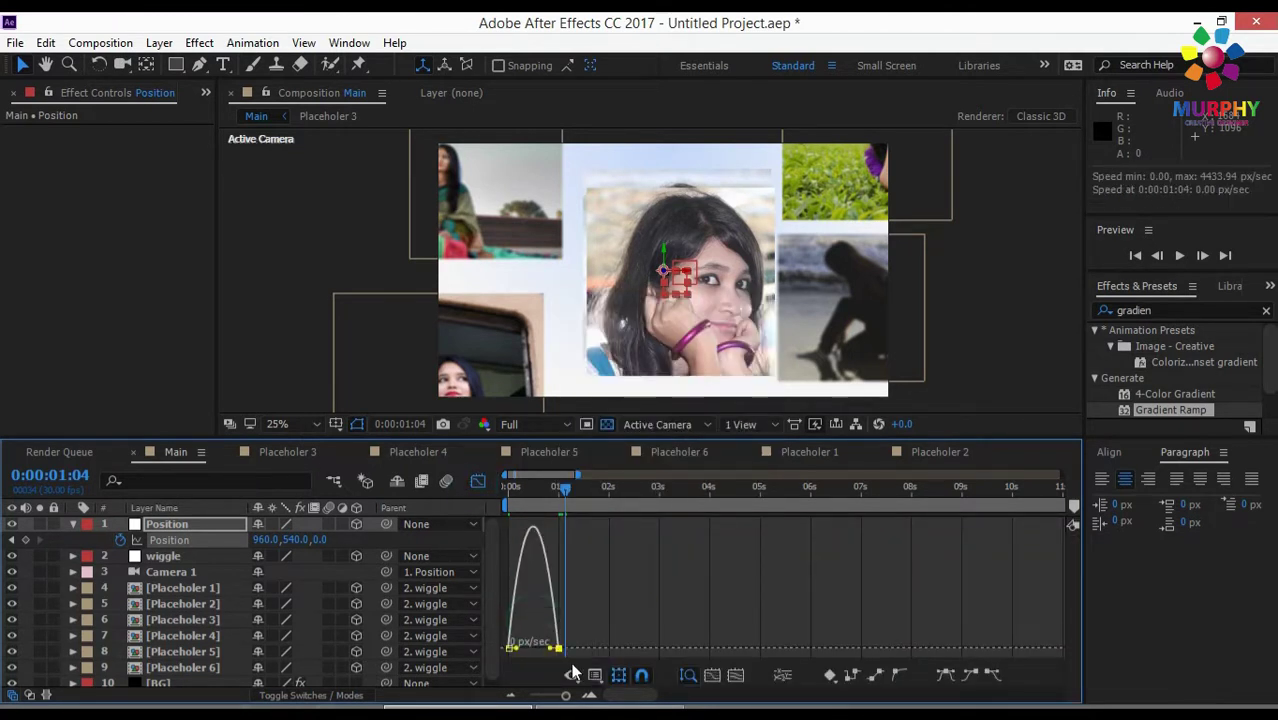
left_click_drag(556, 650, 533, 648)
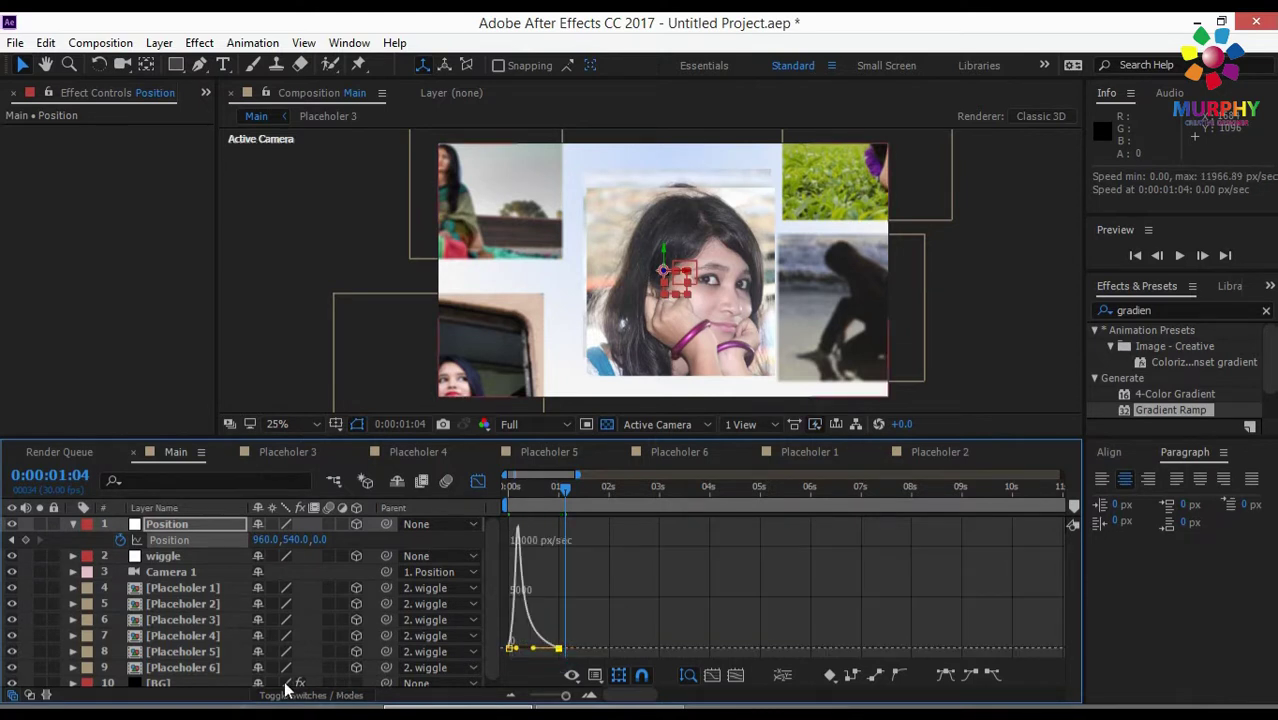
left_click(72, 524)
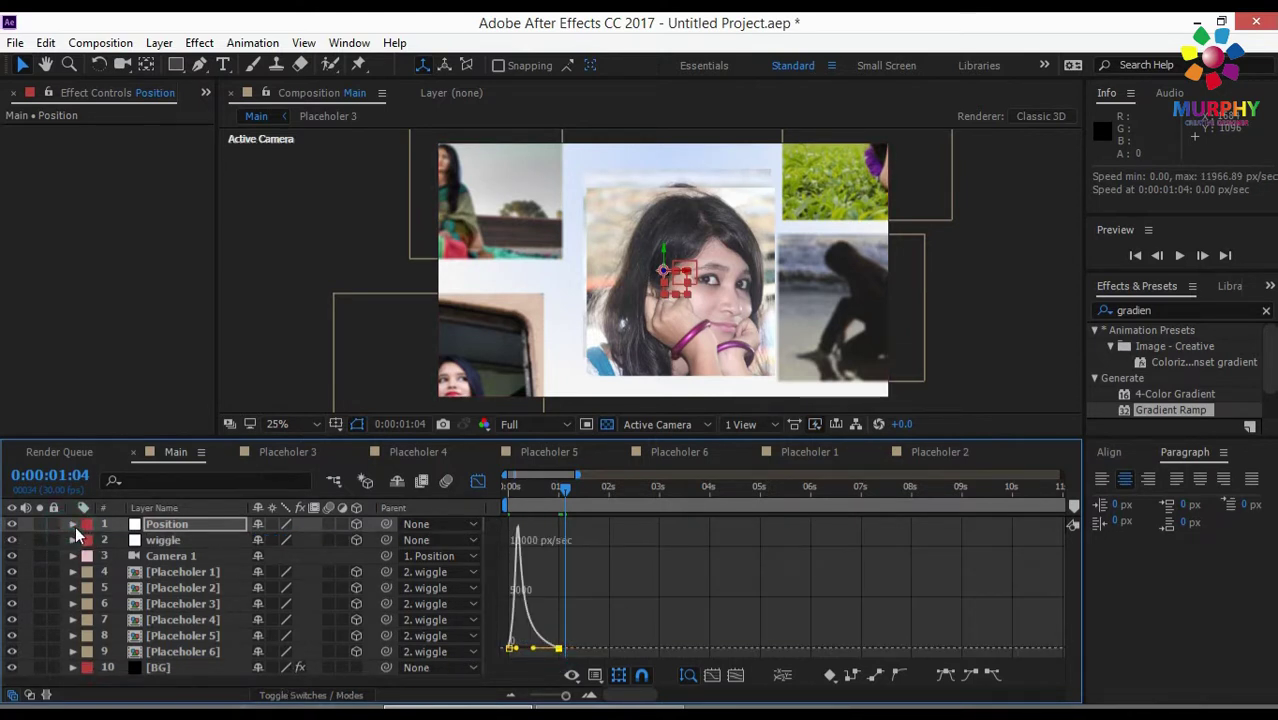
left_click(478, 482)
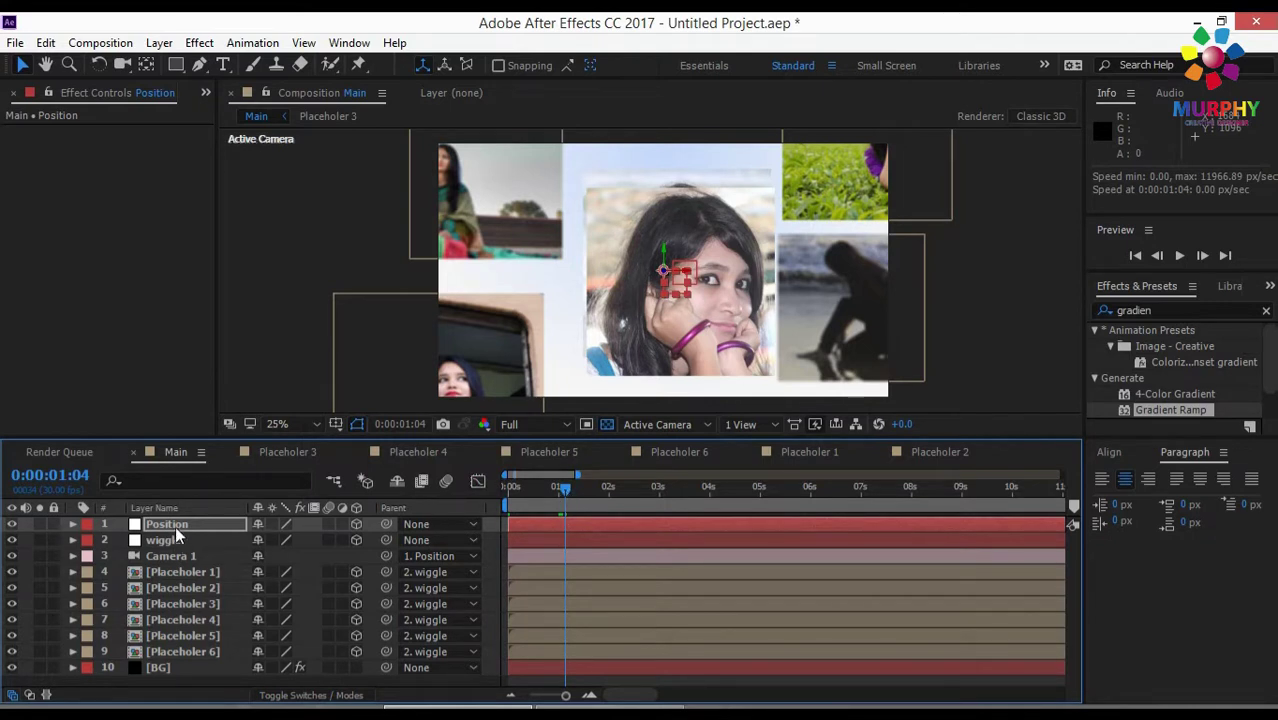
Copy the Position null's keyframe at 0:00:01:00 and paste it at 0:00:03:00
key("u")
mouse_move(563, 507)
left_mouse_down()
mouse_move(531, 491)
mouse_move(537, 503)
mouse_move(496, 503)
mouse_move(565, 500)
left_mouse_up()
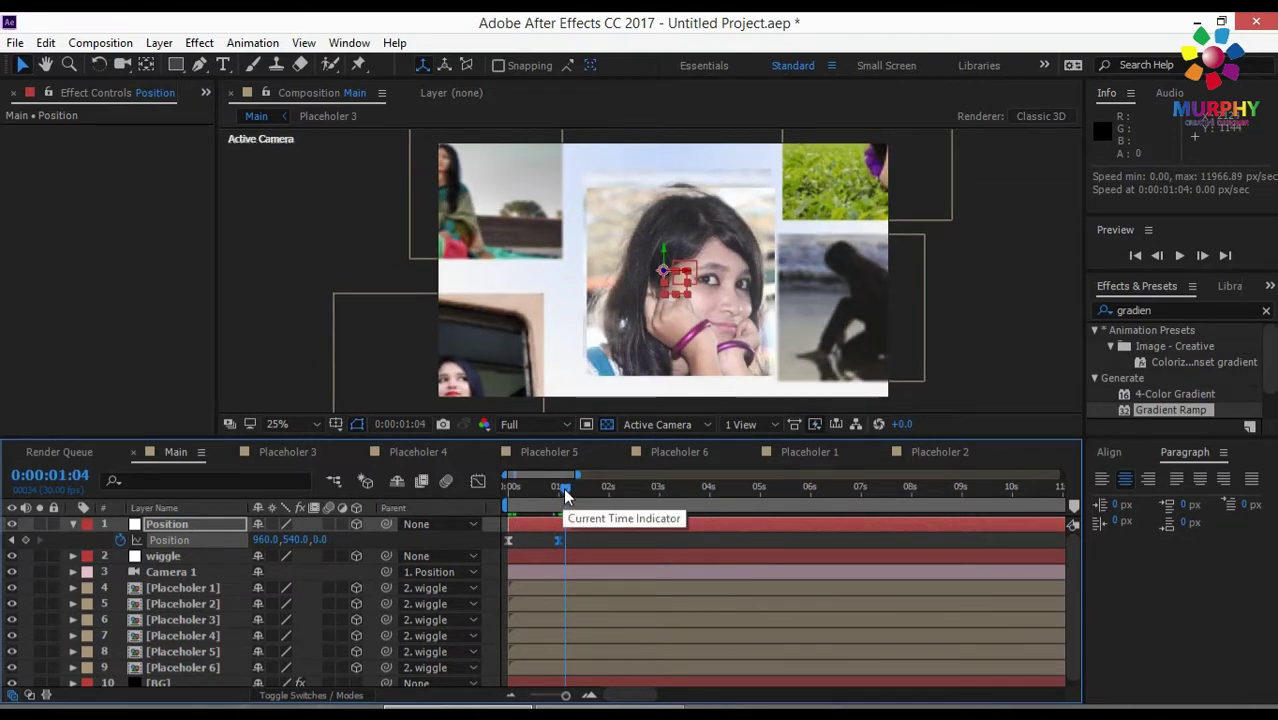
left_click(571, 544)
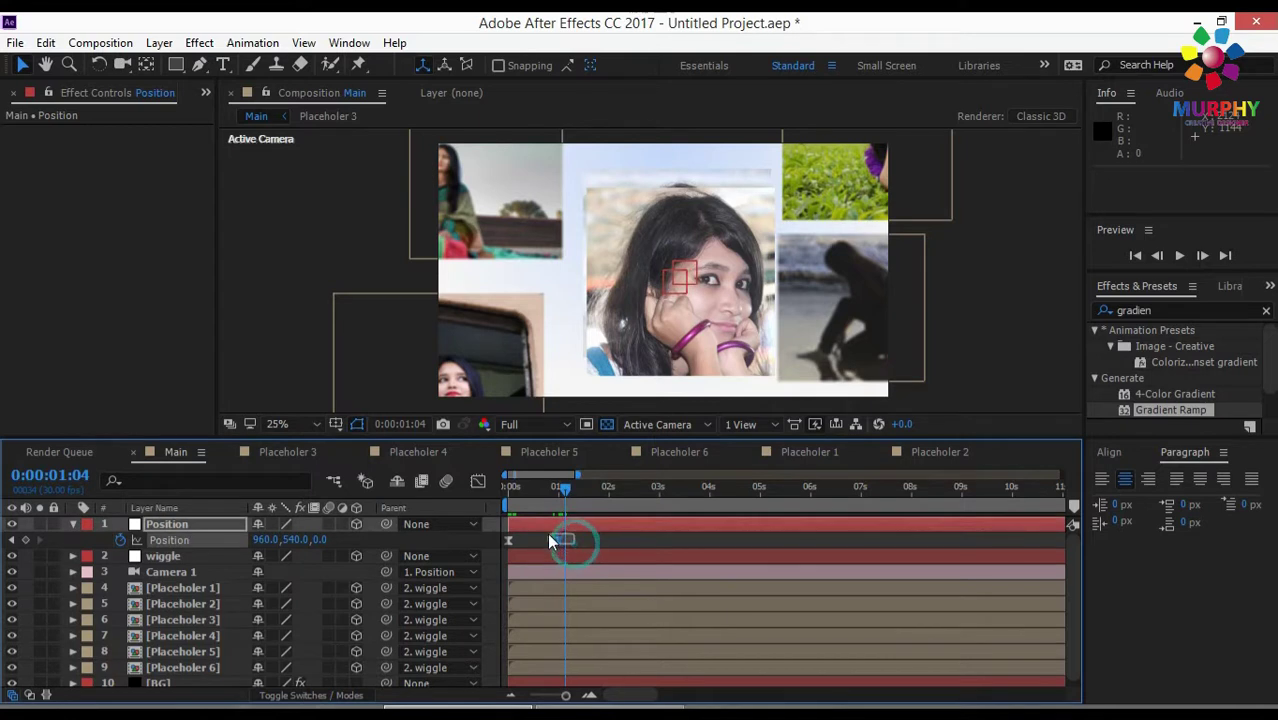
left_click(573, 543)
key("ctrl+c")
left_click_drag(573, 497, 661, 499)
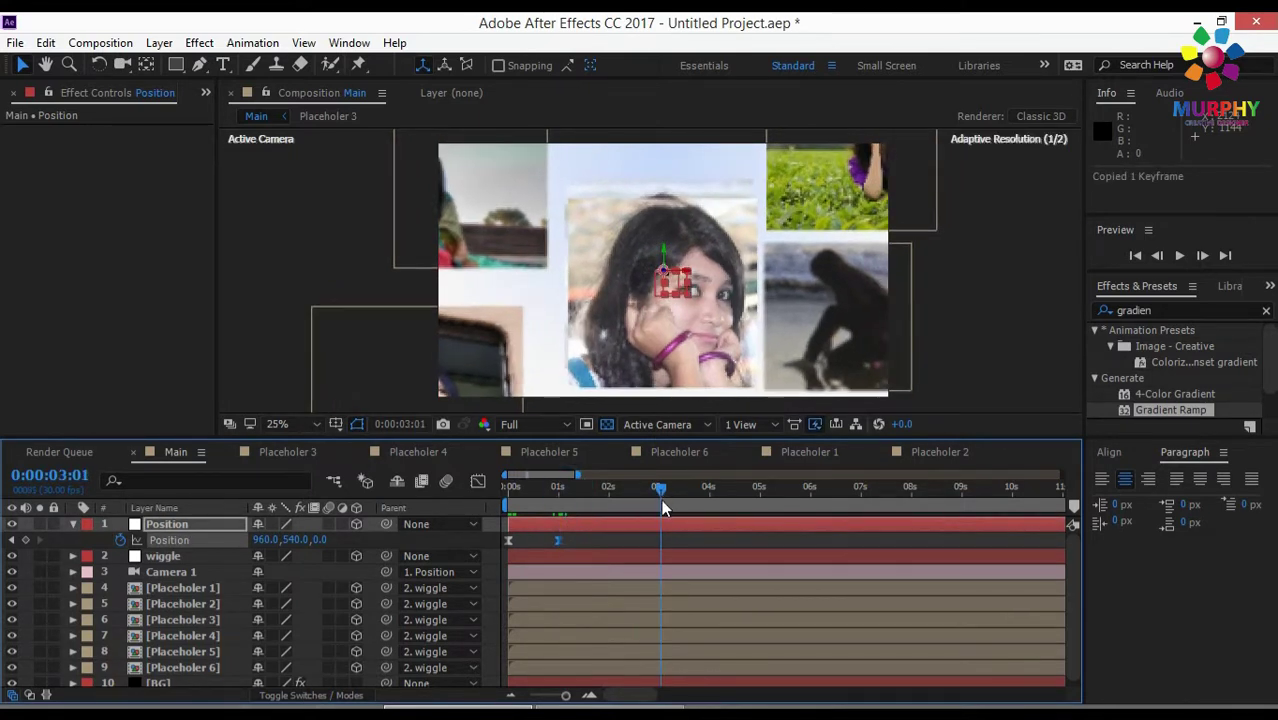
left_click_drag(713, 504, 660, 490)
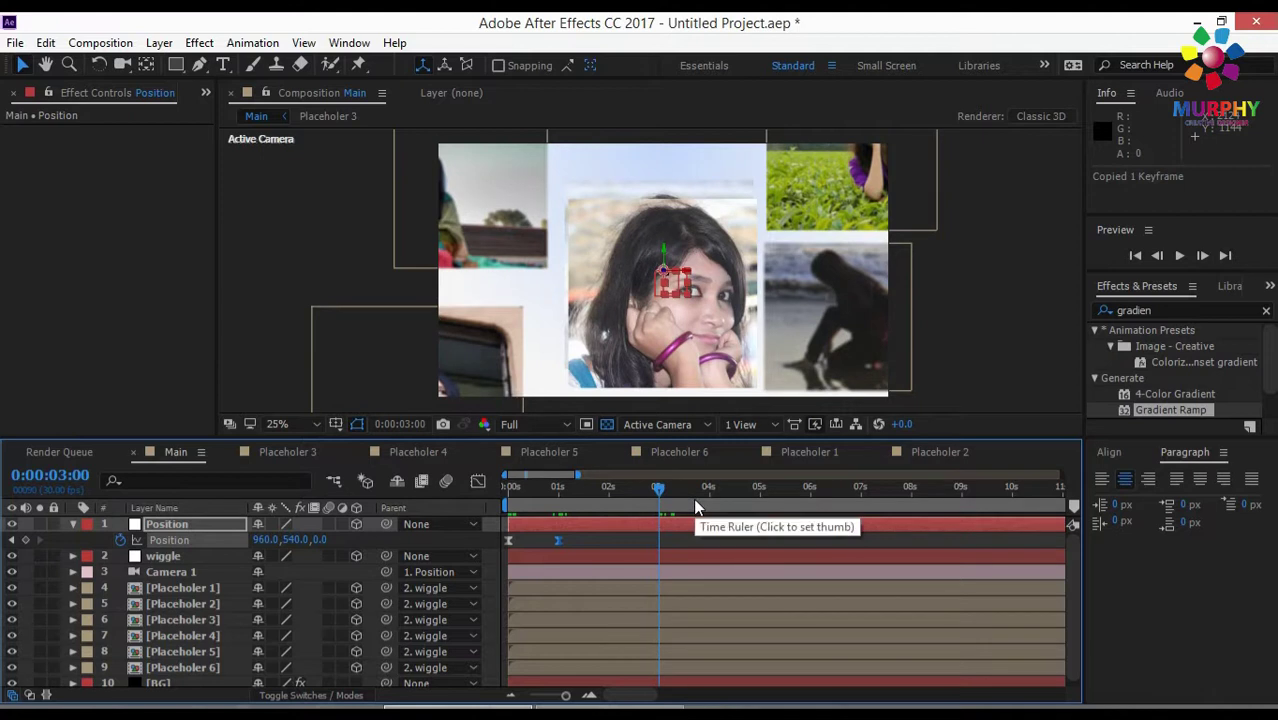
key("ctrl+v")
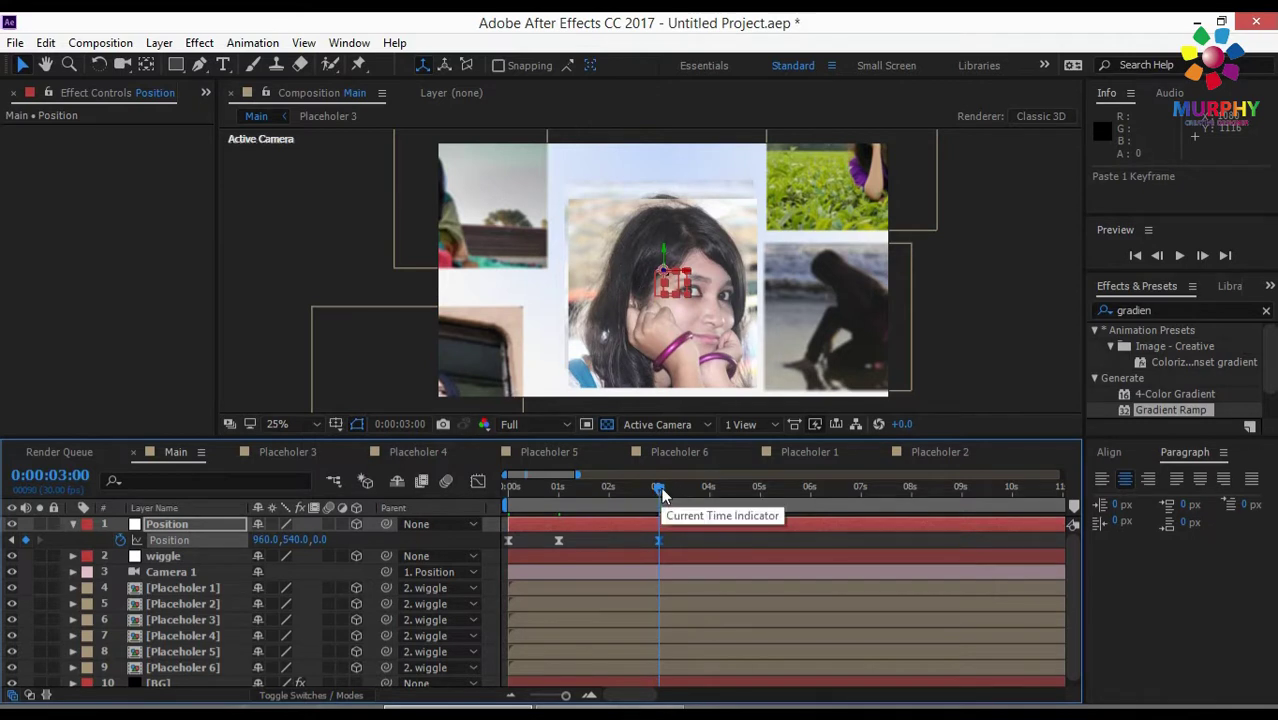
Preview the camera movement from the start of the Main composition
left_click_drag(658, 490, 461, 505)
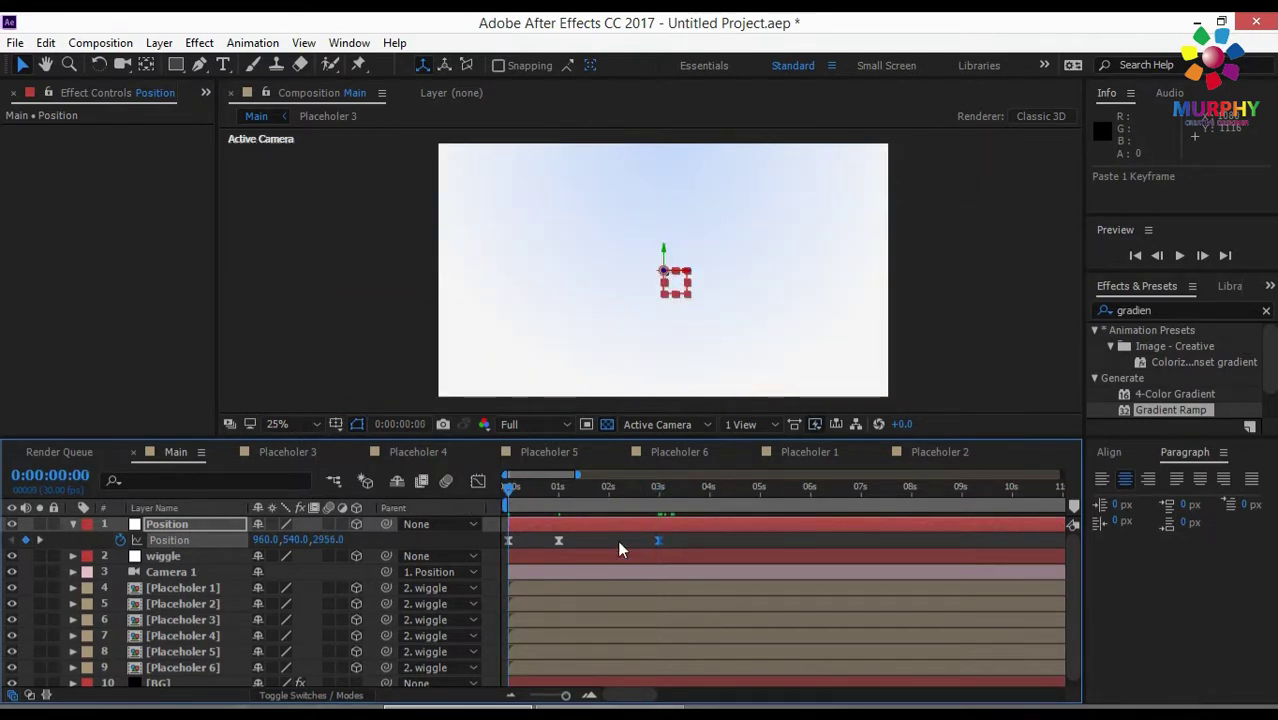
key("space")
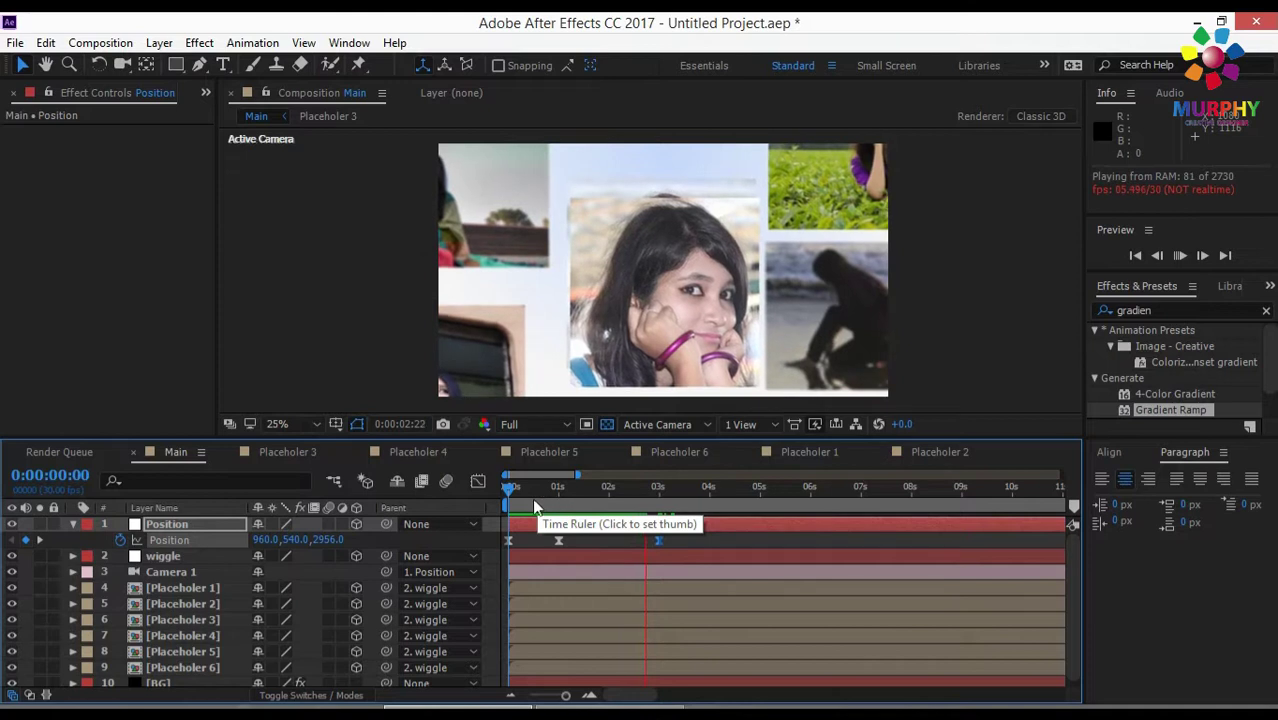
left_click(658, 540)
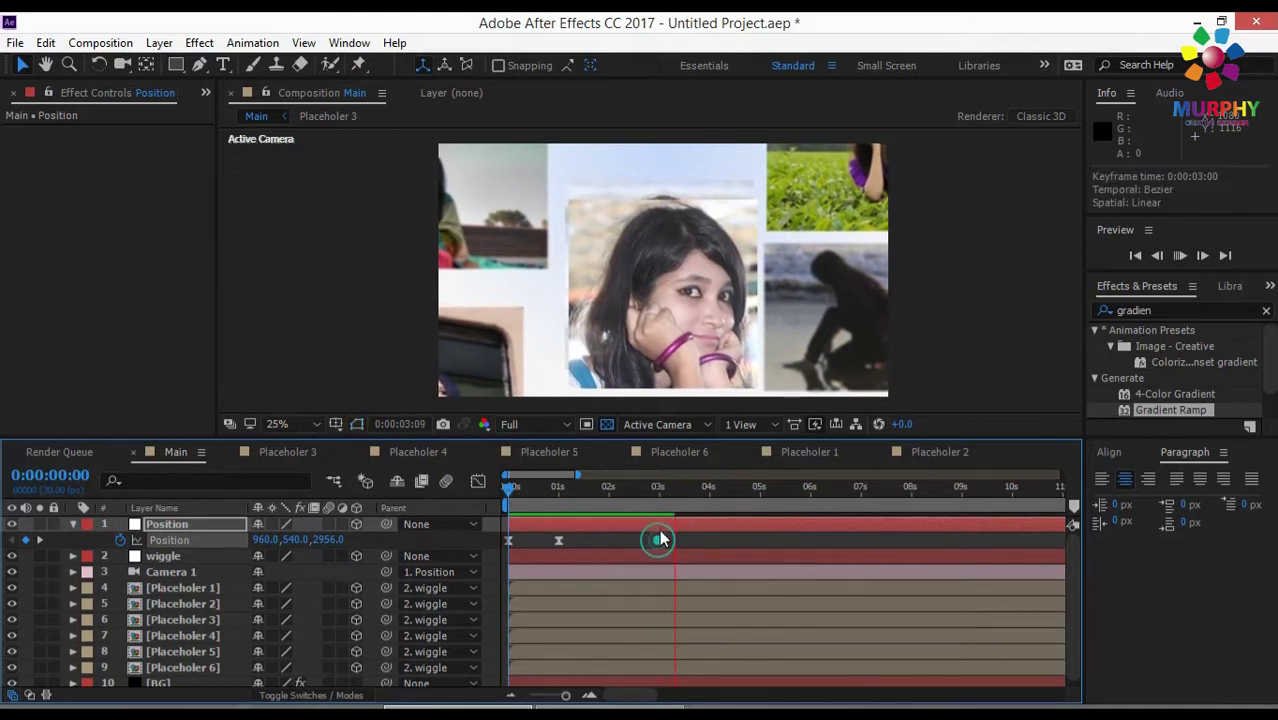
Keyframe the Position null at 0:00:03:18 to 1889, 3, 439 so the camera frames the Placeholder 3 picture
left_click_drag(512, 488, 647, 506)
key("j")
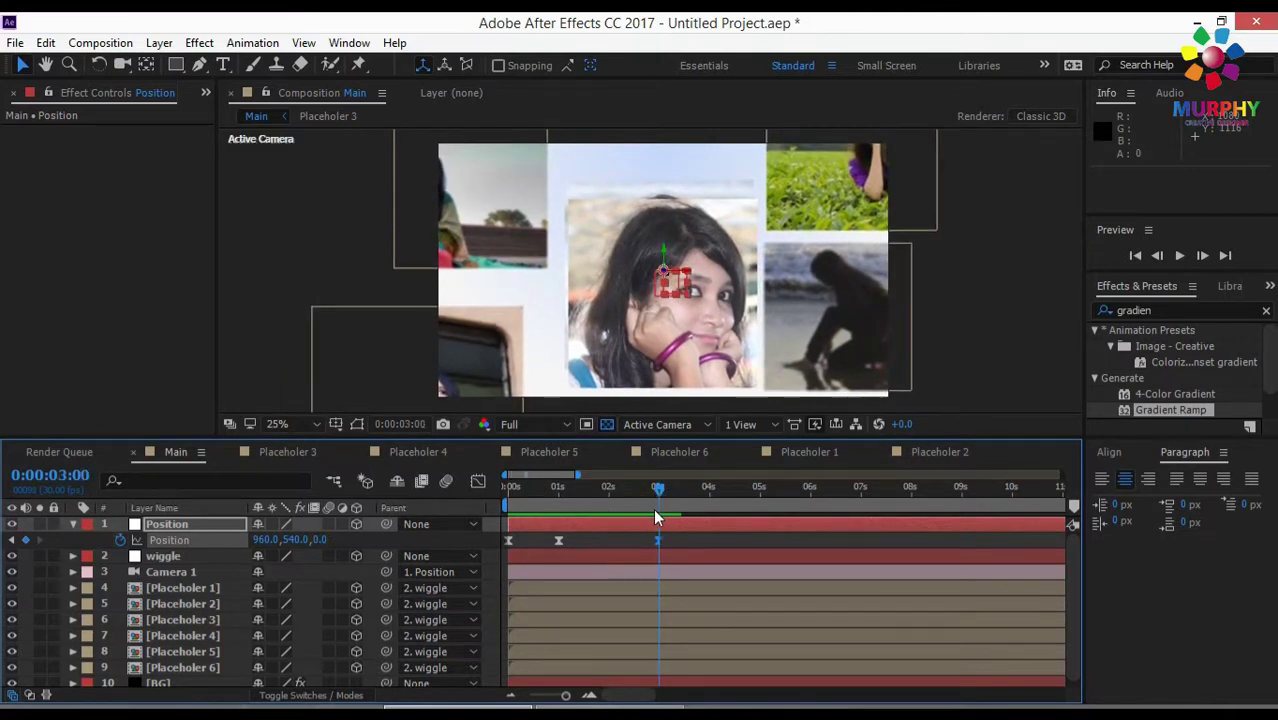
left_click_drag(685, 500, 702, 501)
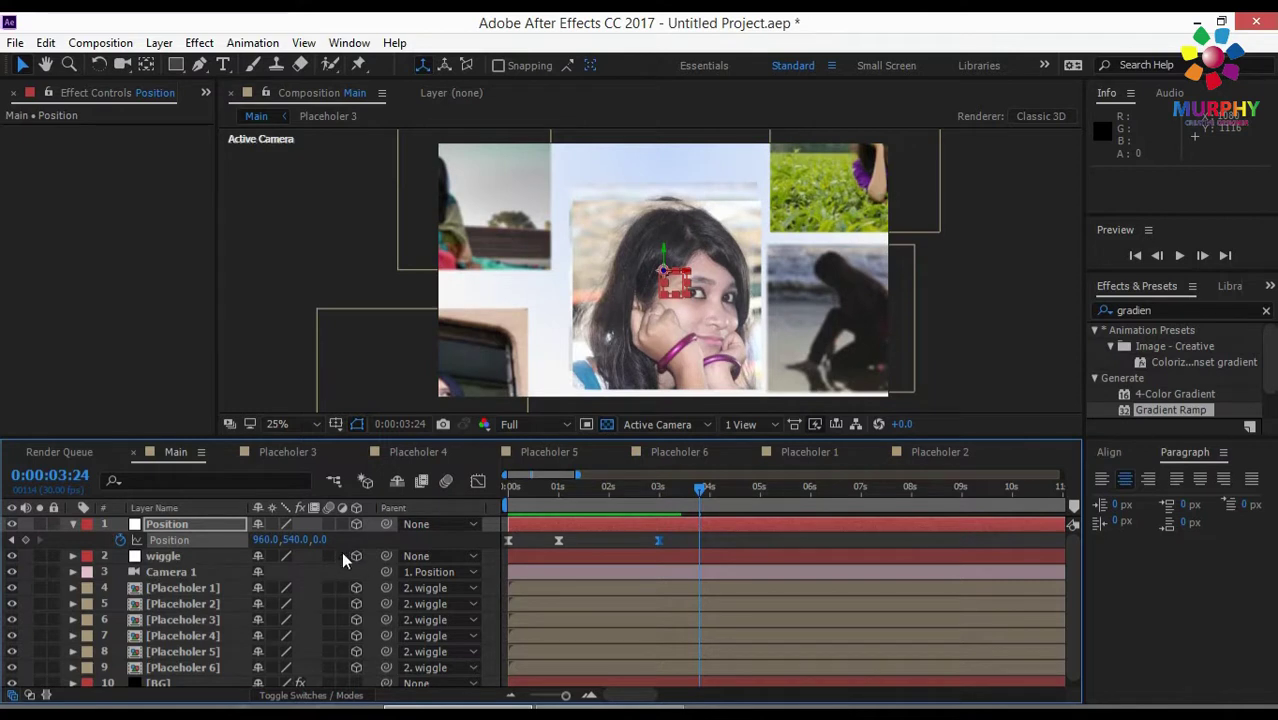
left_click(858, 182)
mouse_move(699, 500)
left_mouse_down()
mouse_move(649, 500)
mouse_move(713, 502)
mouse_move(694, 502)
left_mouse_up()
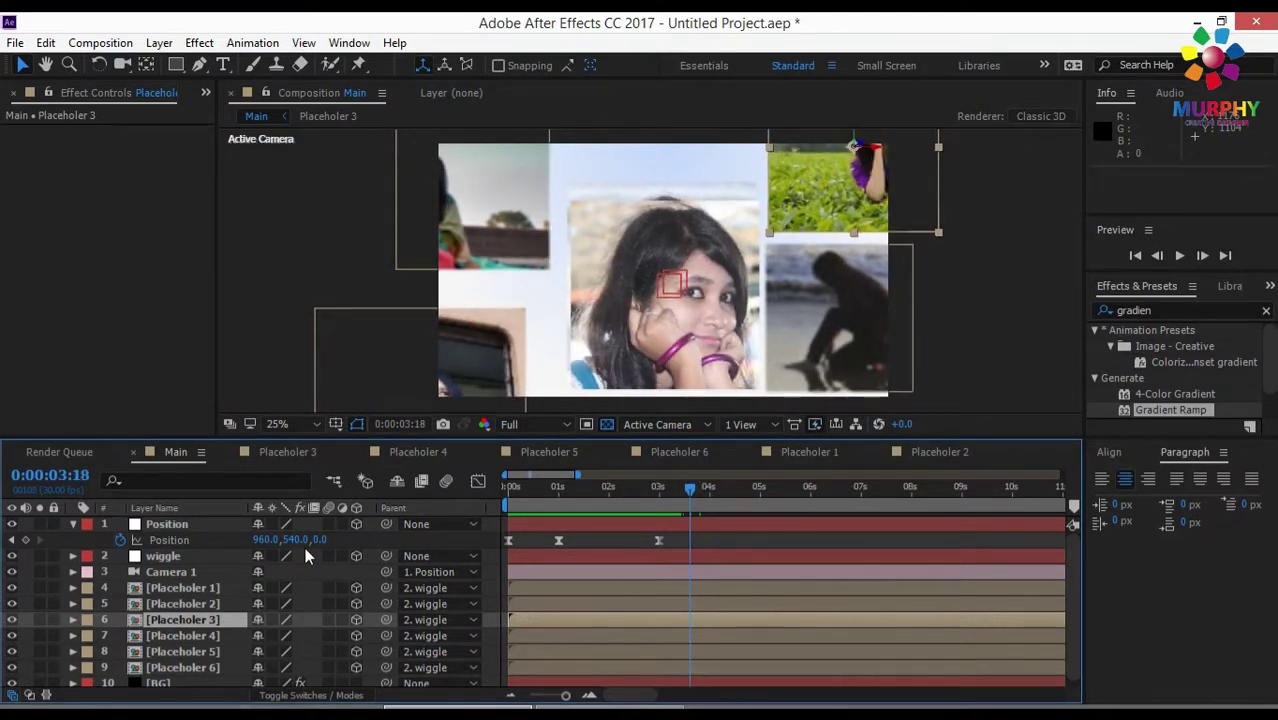
left_click_drag(292, 539, 88, 567)
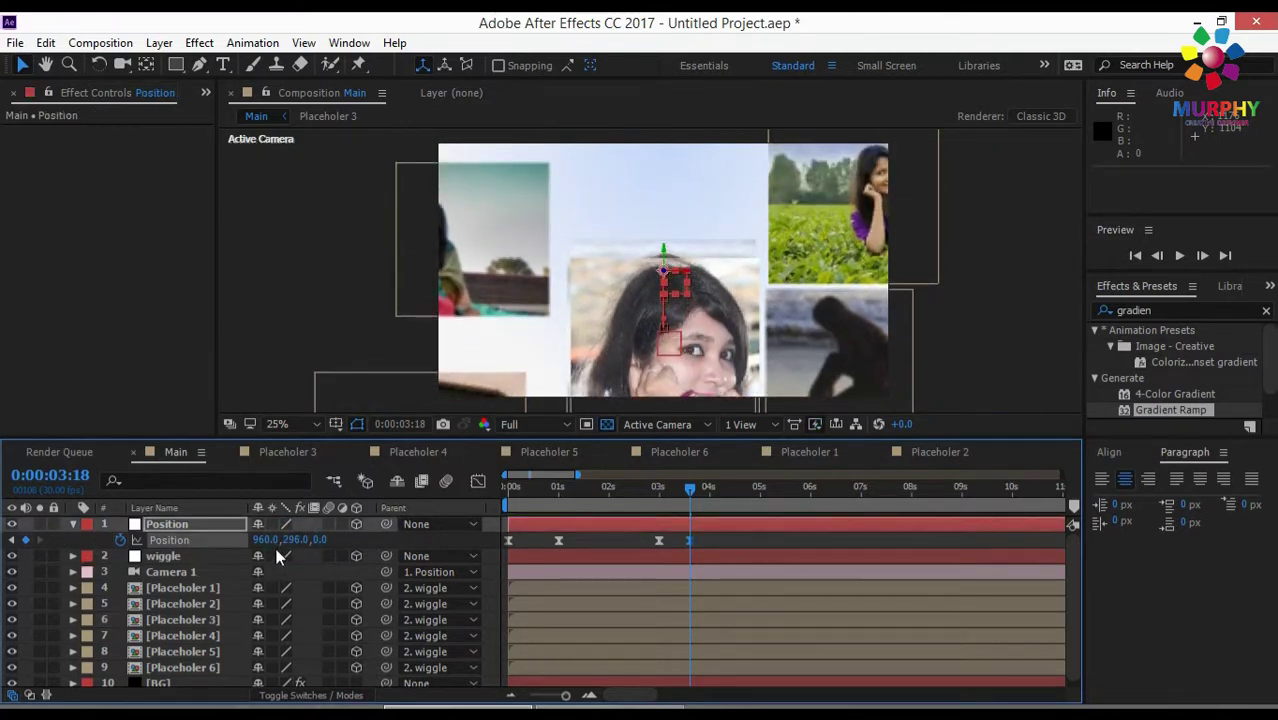
left_click_drag(295, 539, 590, 560)
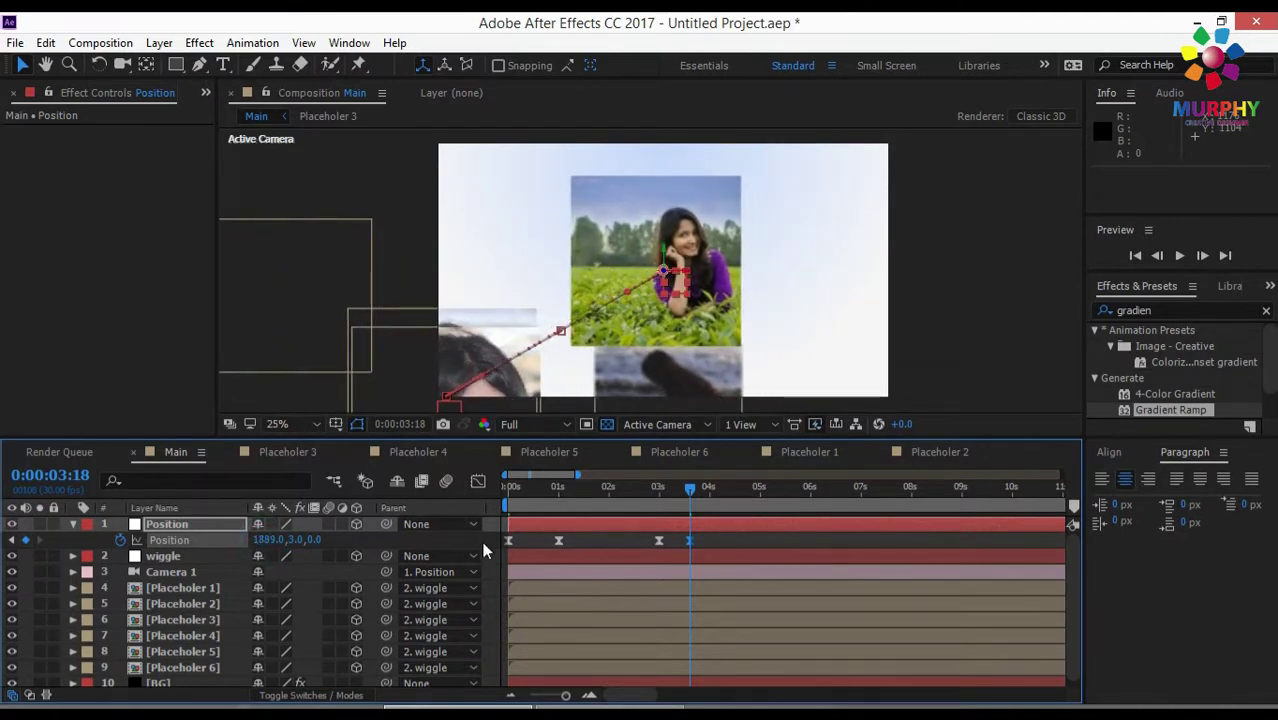
left_click_drag(315, 539, 826, 540)
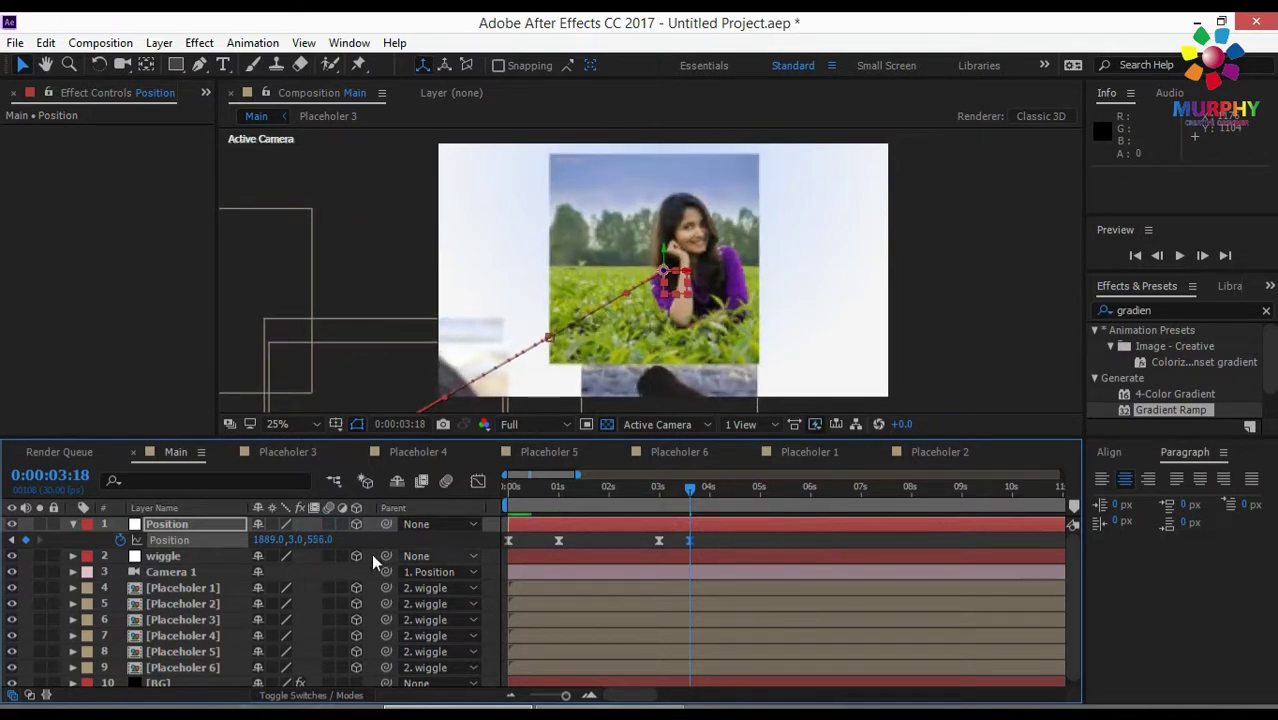
left_click_drag(315, 540, 185, 520)
Set Camera 1's Focus Distance to 2494.7 pixels to sharpen the Placeholder 3 picture
key("period")
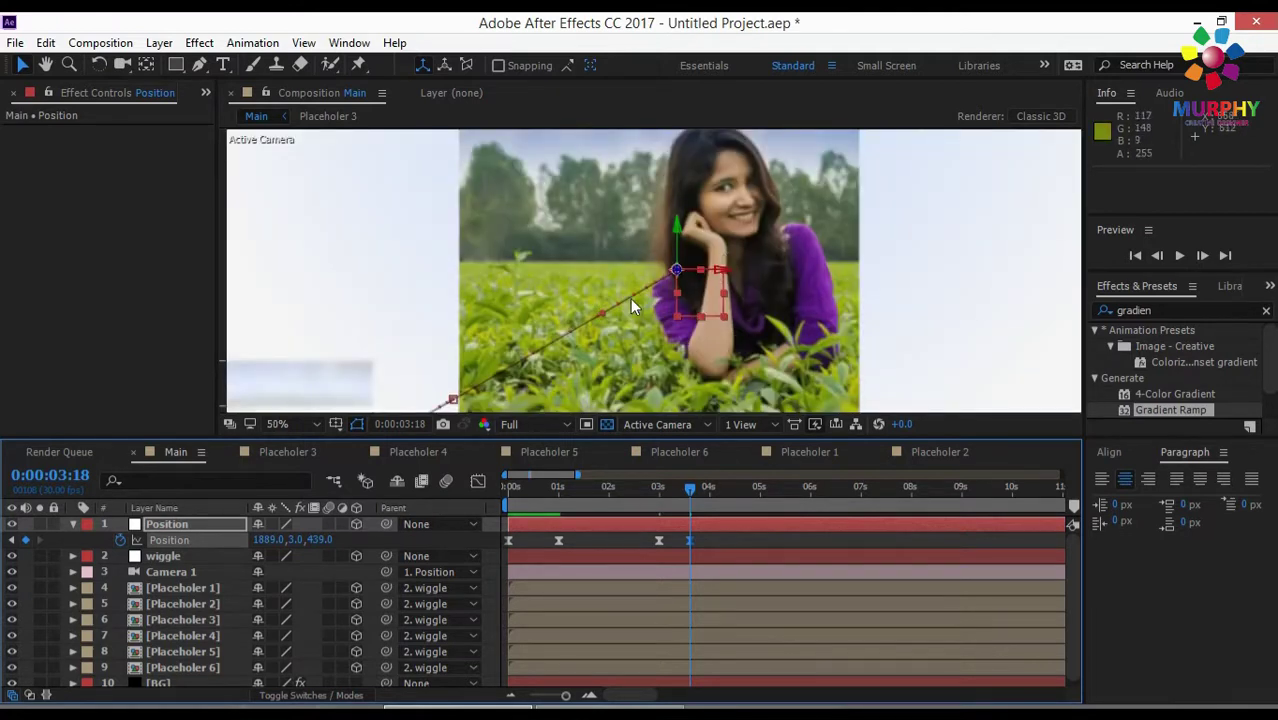
left_click(72, 572)
left_click(89, 605)
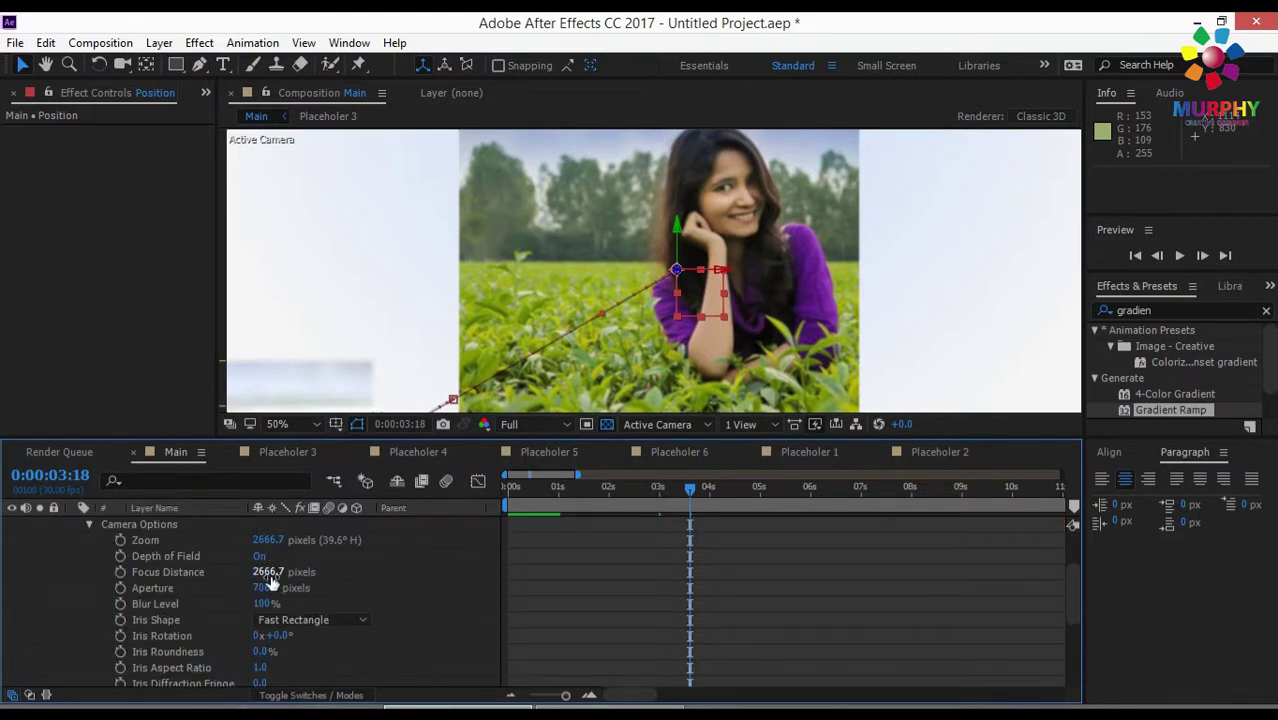
left_click_drag(238, 575, 224, 572)
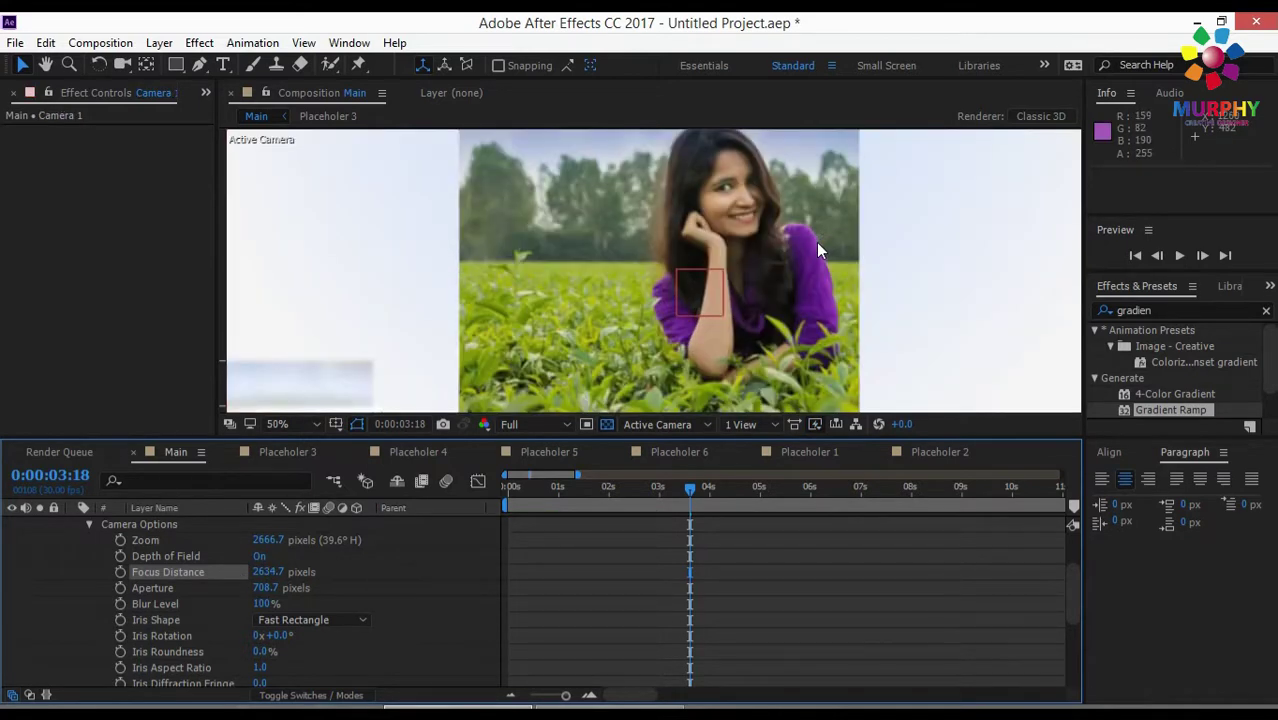
key("comma")
key("comma")
left_click_drag(267, 571, 240, 572)
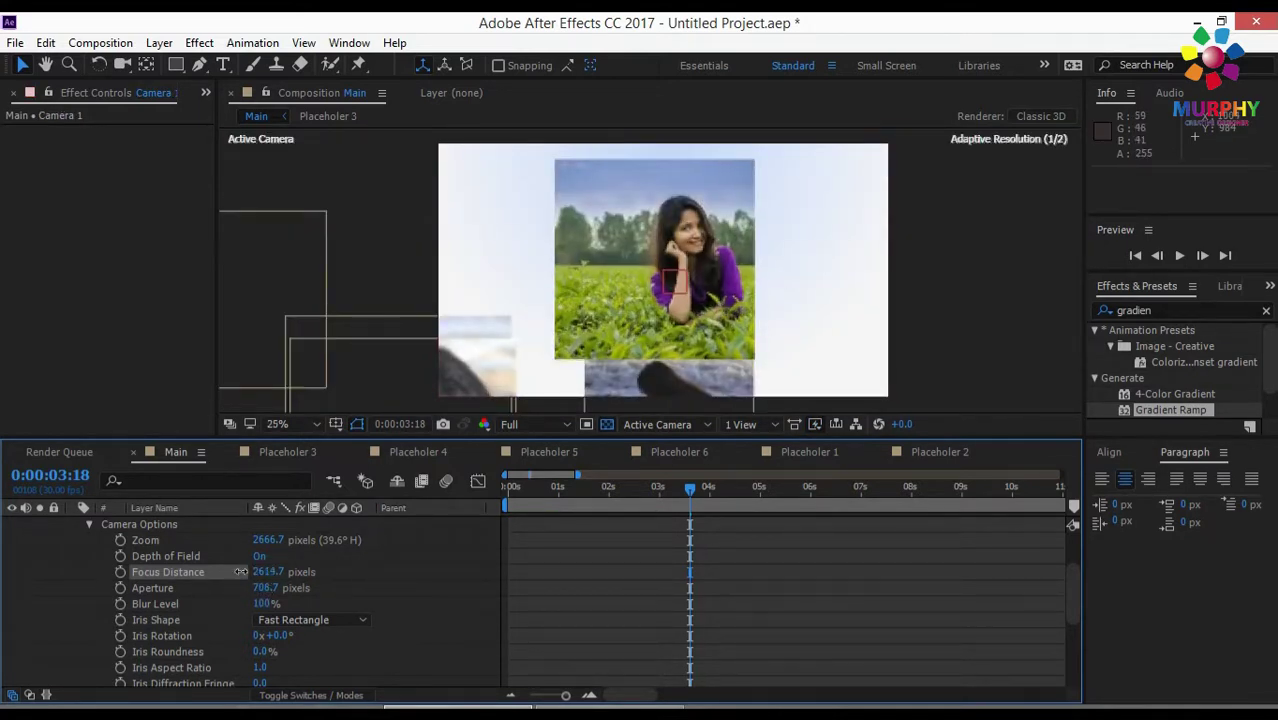
key("period")
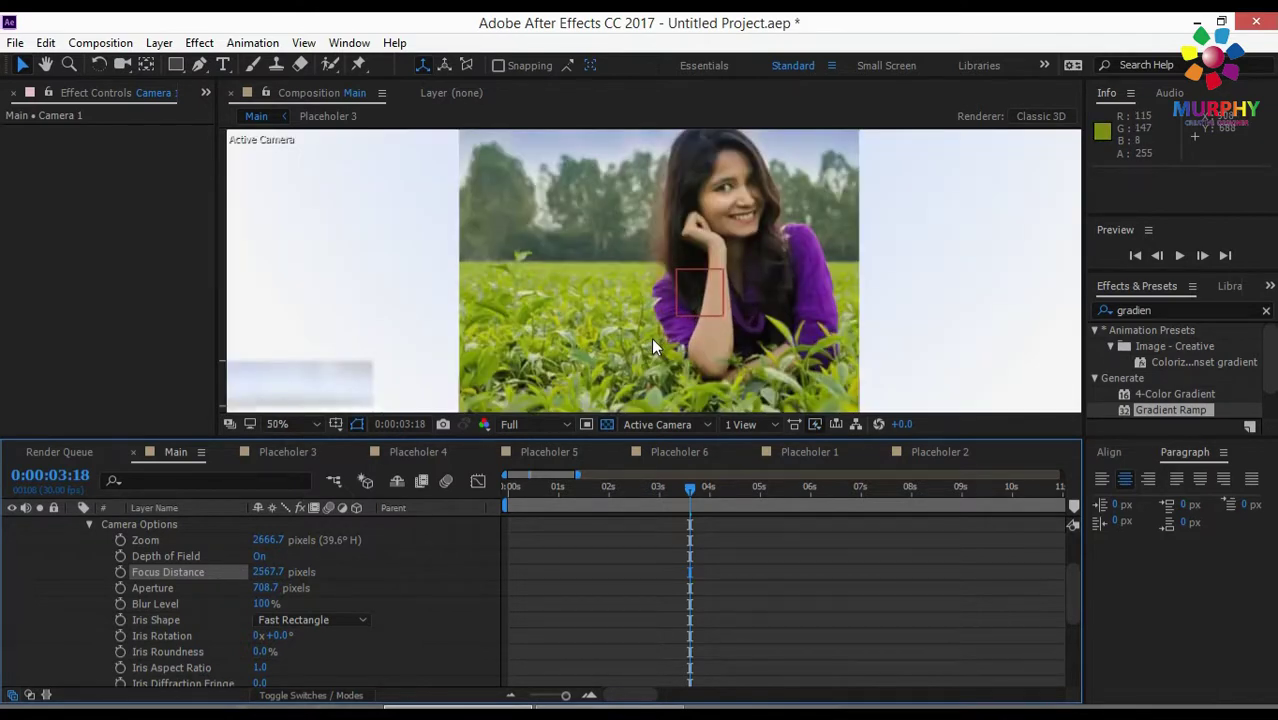
left_click_drag(262, 572, 205, 577)
key("comma")
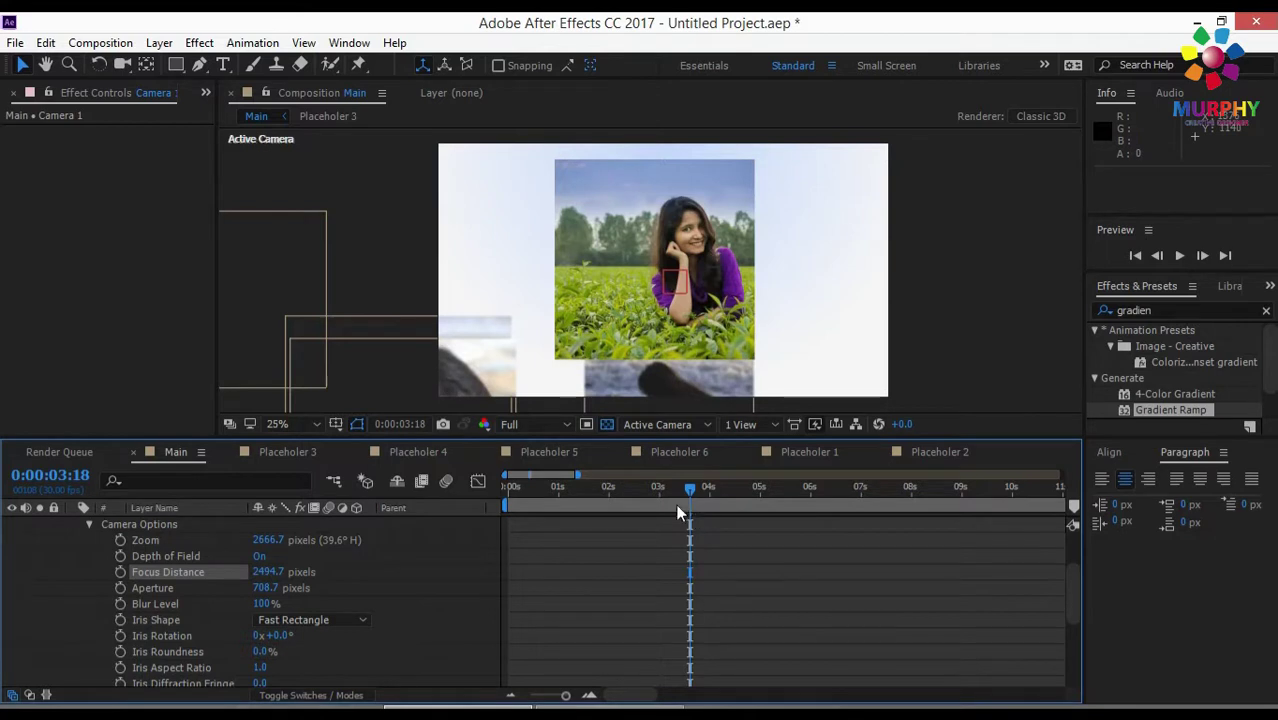
Paste a copy of the Position null's 0:00:03:18 keyframe shortly before 6 seconds, and keyframe Position at 0:00:06:15 to 1886, 815, 968
scroll(316, 575, "up", 3)
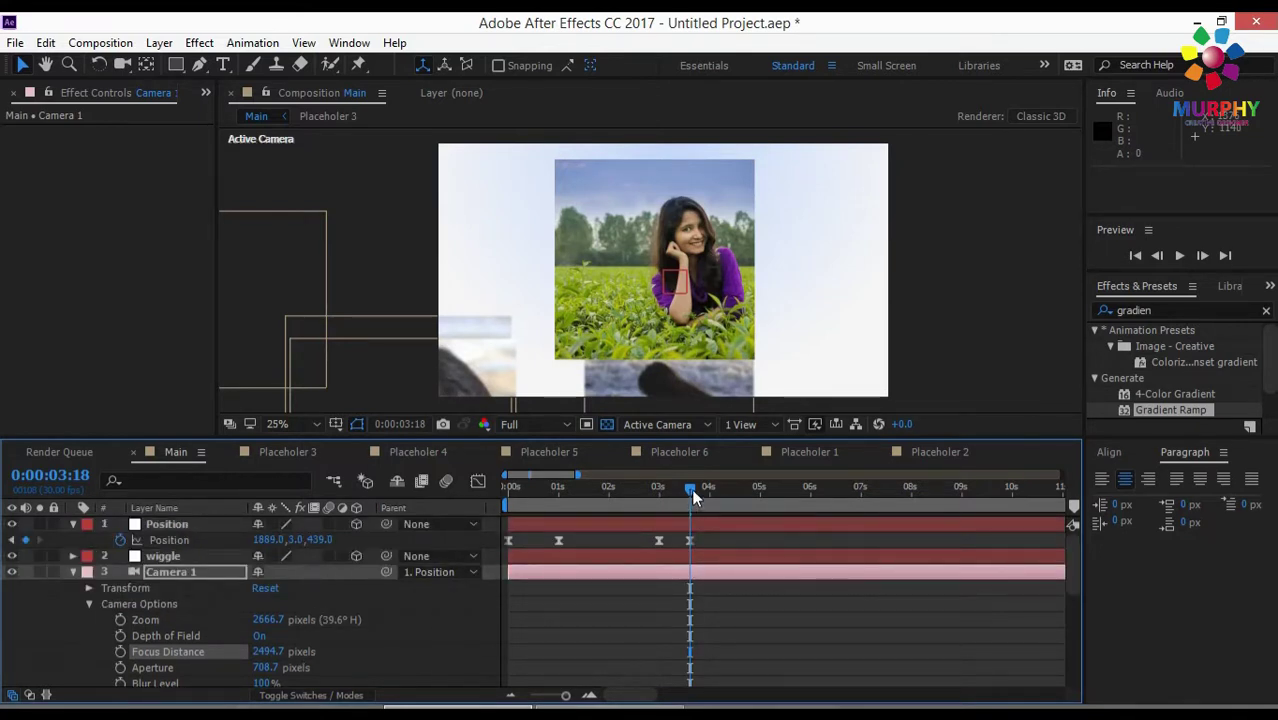
left_click(690, 540)
key("ctrl+c")
left_click_drag(690, 486, 800, 493)
left_click(835, 487)
key("ctrl+v")
key("space")
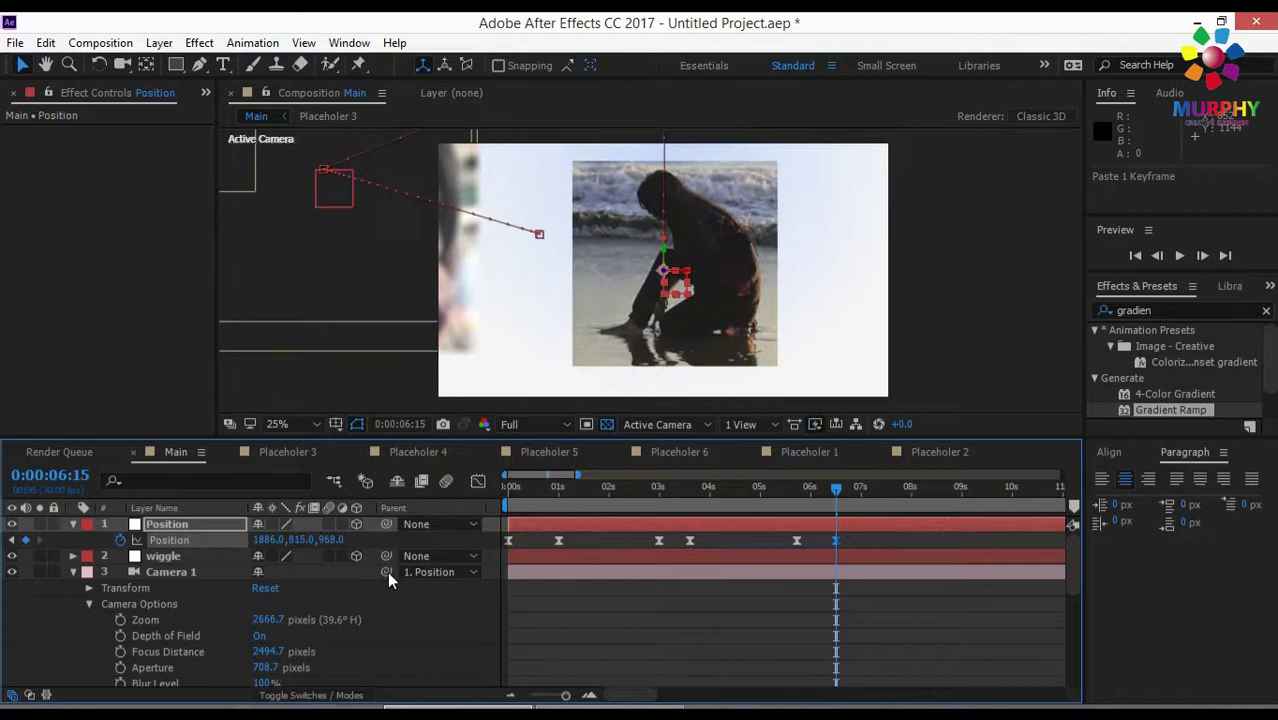
Keyframe the Position null across the remaining pictures with holds, framing the train-window picture from 0:00:13:09 and holding 19, 1063, -52 at 0:00:15:25
left_click_drag(272, 540, 334, 543)
left_click(718, 549)
key("space")
left_click(78, 530)
key("ctrl+v")
key("space")
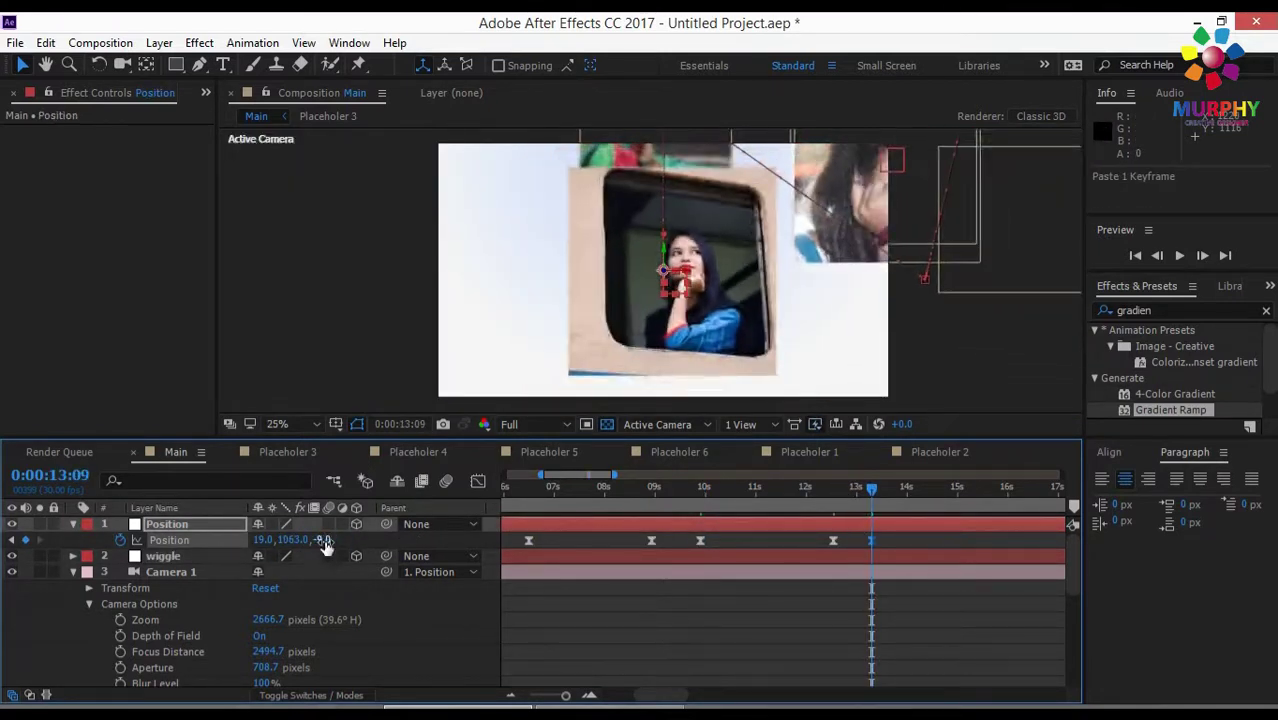
key("ctrl+v")
left_click(72, 572)
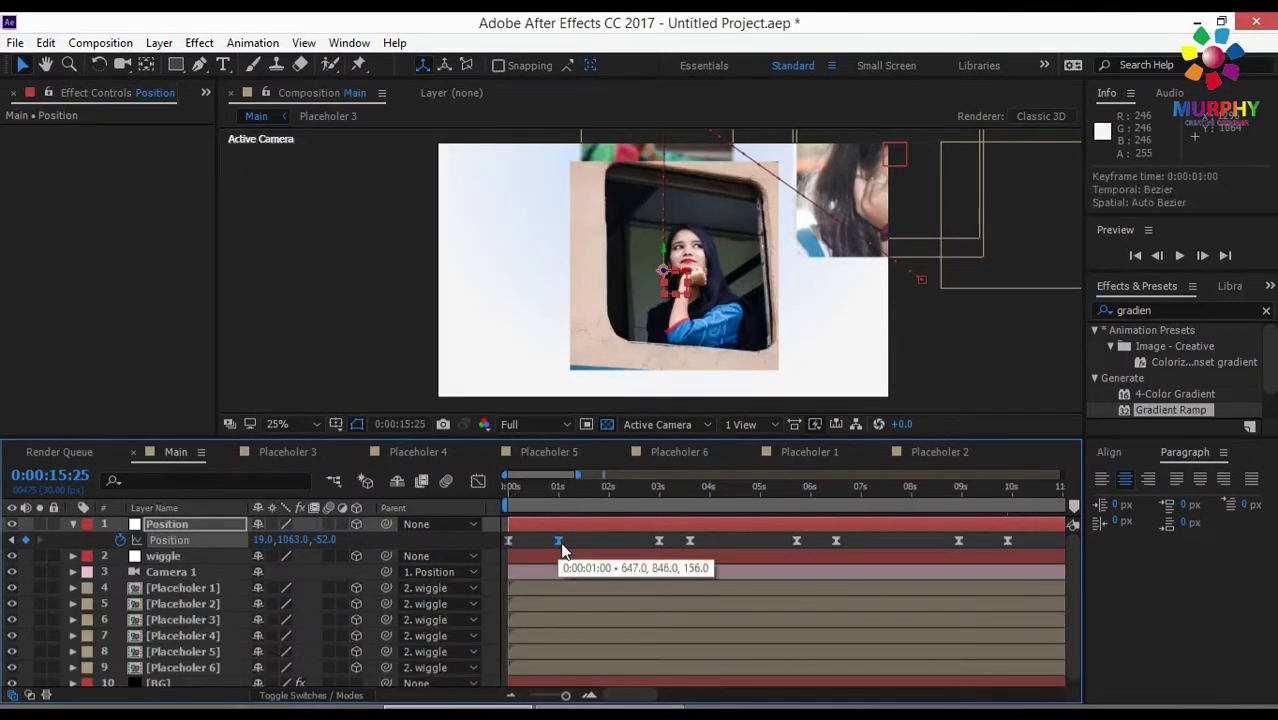
left_click(733, 487)
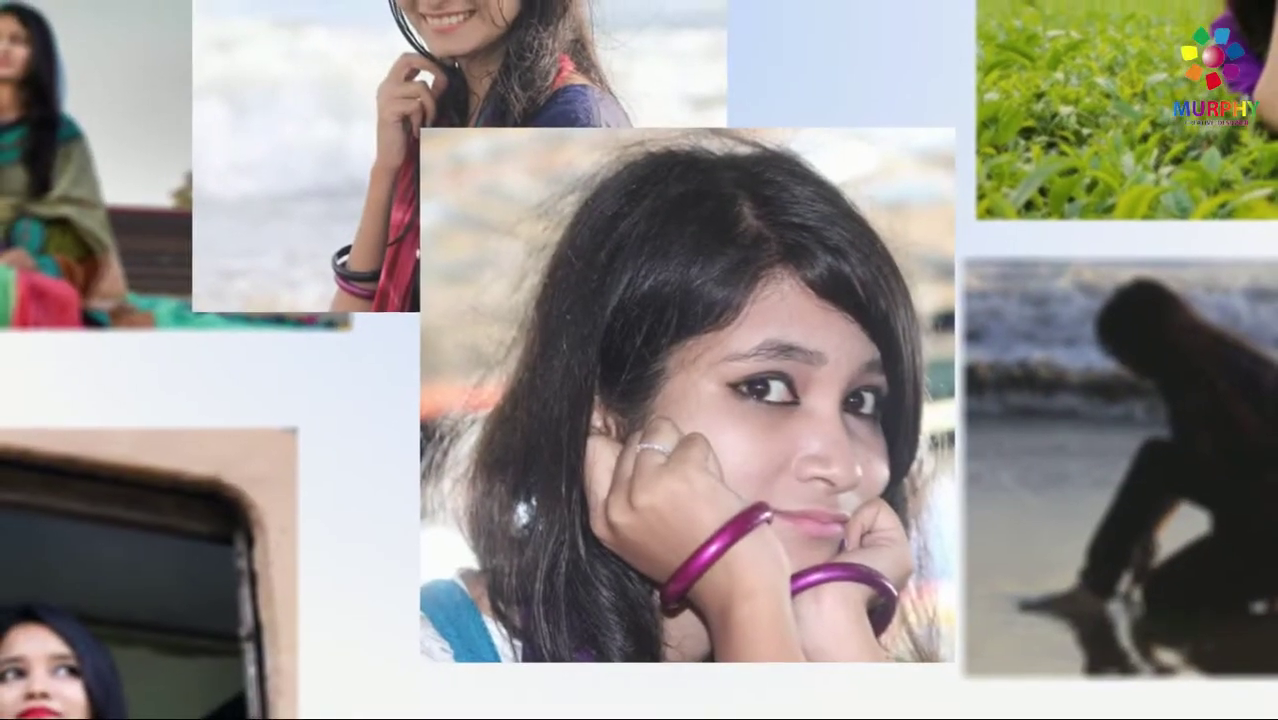